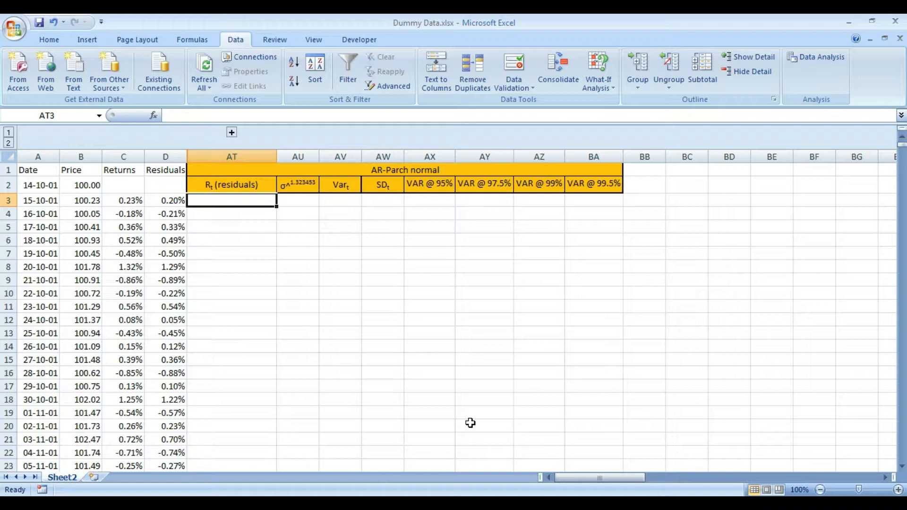
- Examine the AR-Parch normal table's empty columns from the residuals heading through VAR @ 95%
key("Right")
key("Left")
key("Left")
key("Right")
key("Right")
key("Right")
key("Right")
key("Right")
key("Right")
key("Right")
key("Right")
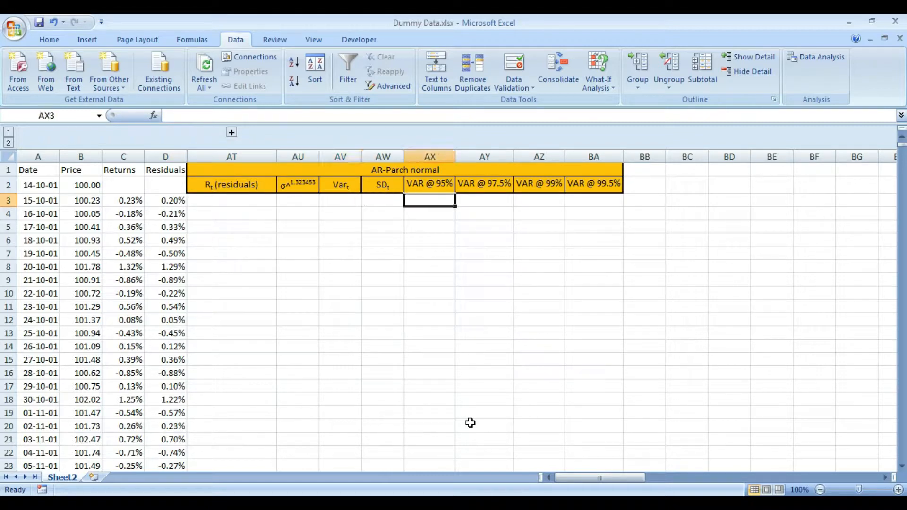
key("Left")
key("Left")
key("Left")
key("Left")
key("Left")
key("Left")
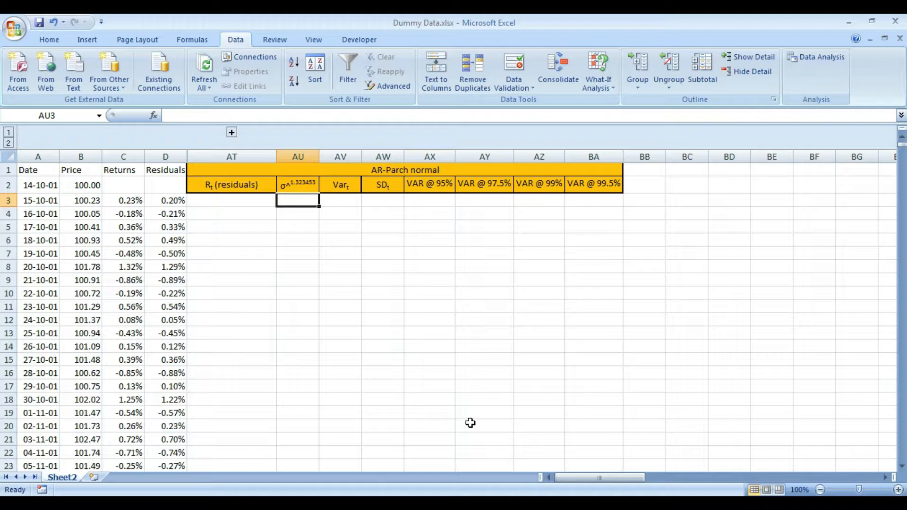
key("Left")
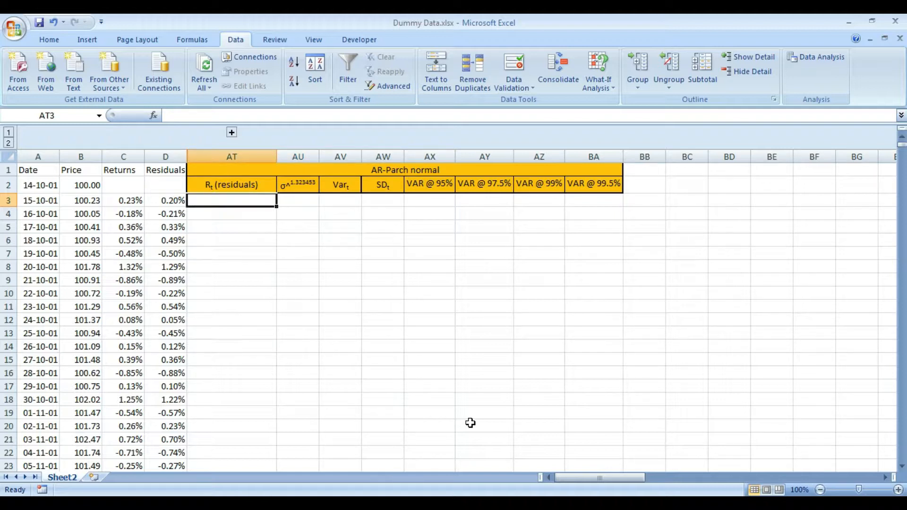
- Review the Date, Price, Returns and Residuals columns, including the full extent of the returns data
key("Left")
key("Left")
key("Left")
key("Left")
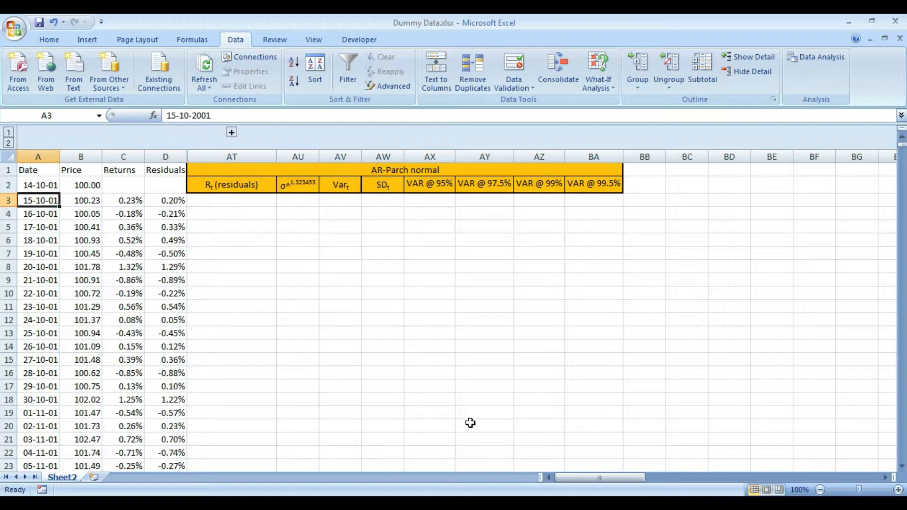
key("Right")
key("Right")
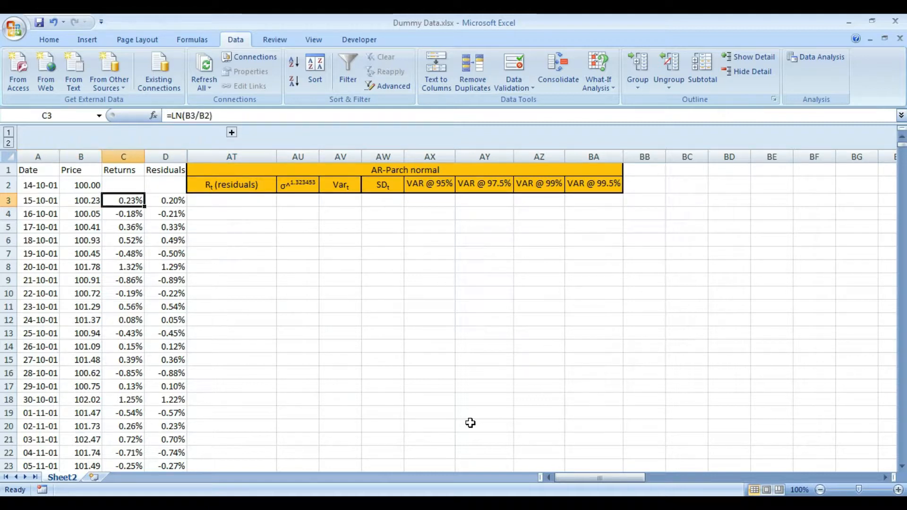
key("Right")
key("Left")
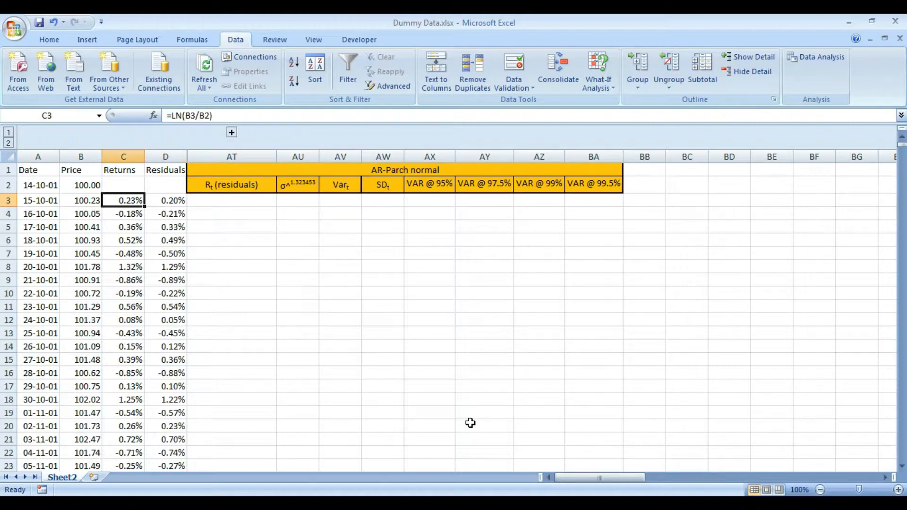
key("ctrl+shift+Down")
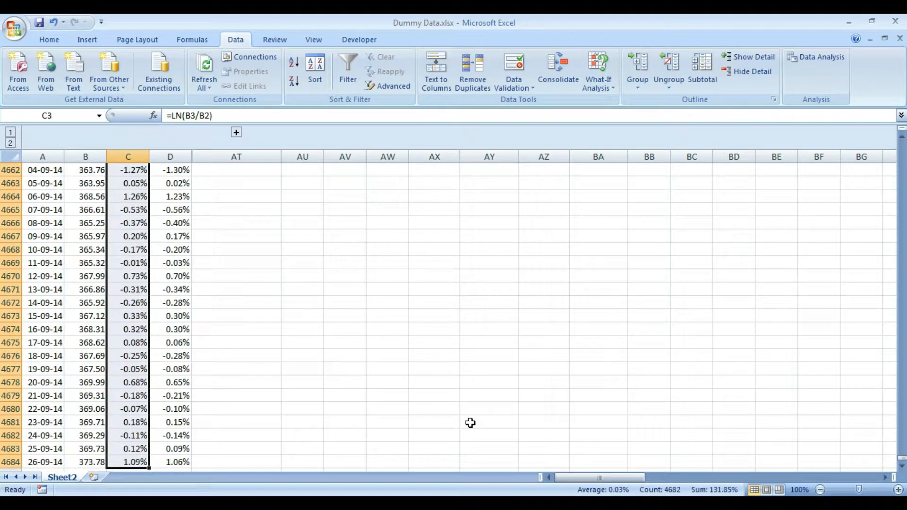
key("ctrl+Up")
key("Right")
key("Right")
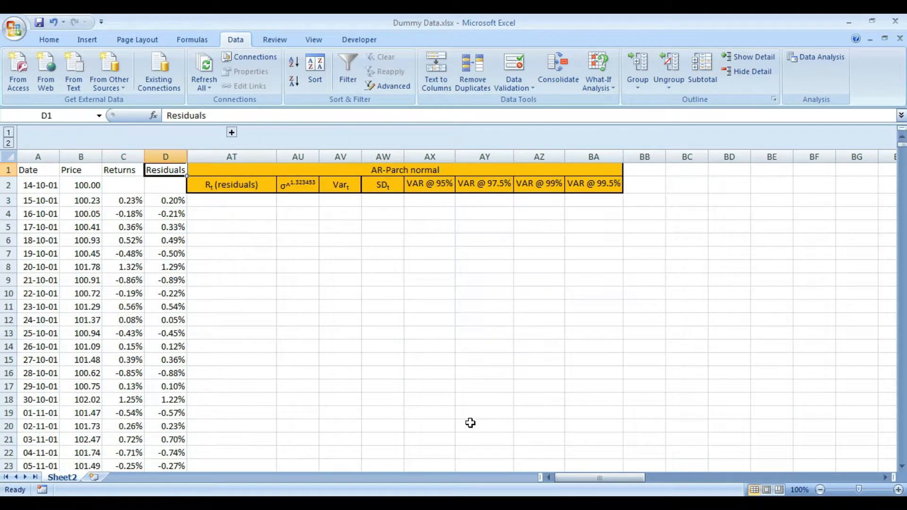
key("Down")
key("Down")
key("Down")
key("Up")
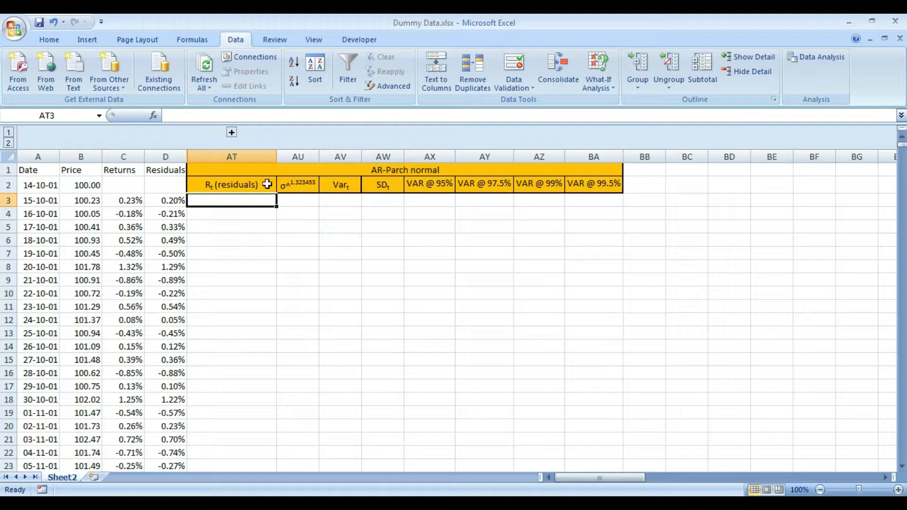
- Expand the grouped model columns and find the first AR-EGarch Student-t VAR @ 99.5% estimate in column AS
left_click(232, 132)
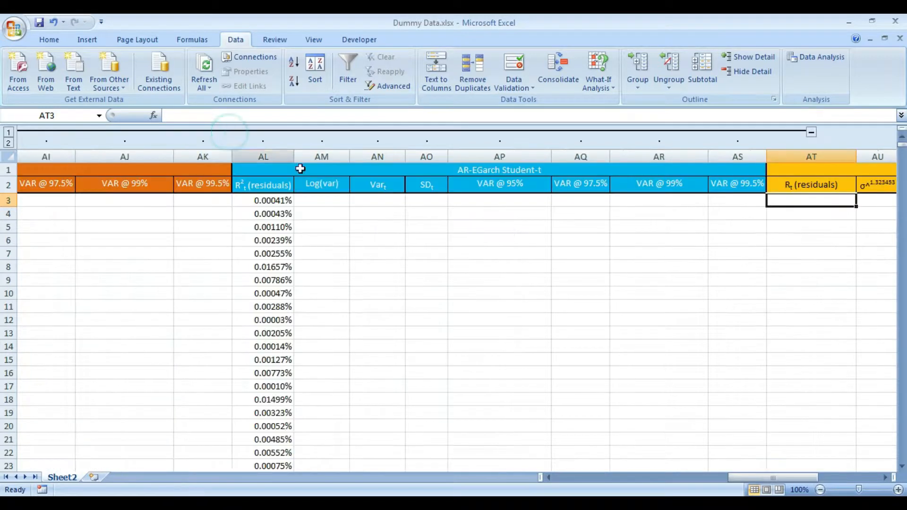
left_click(738, 187)
left_click(735, 199)
key("ctrl+shift+Down")
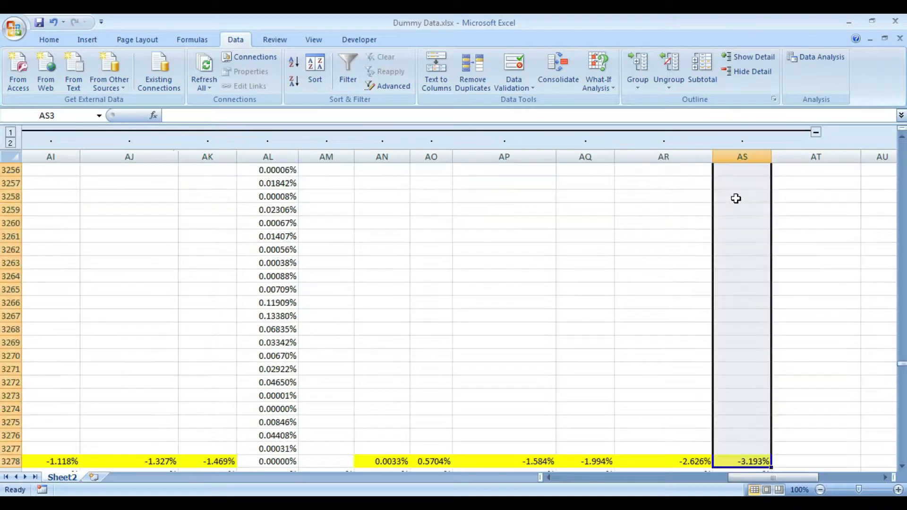
key("ctrl+Down")
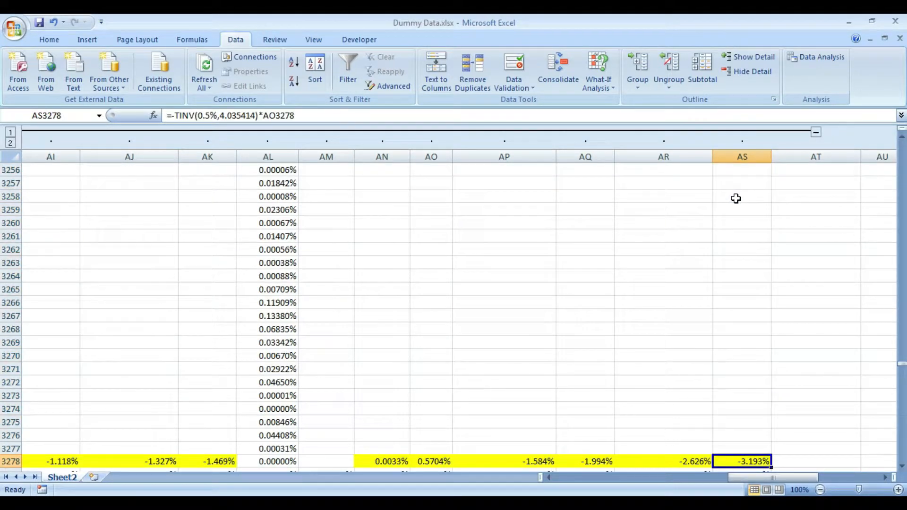
key("Up")
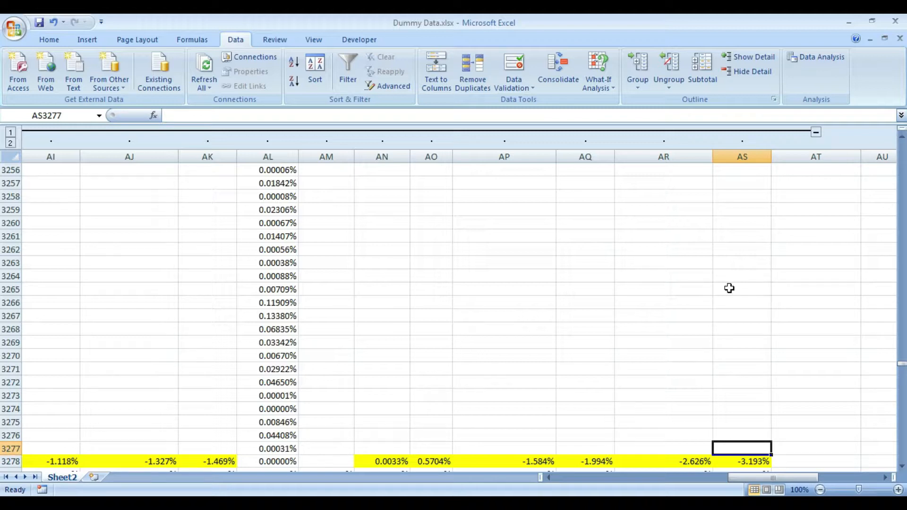
- Collapse the grouped model columns and return to the first data cell under the AR-Parch normal residuals heading
left_click(816, 133)
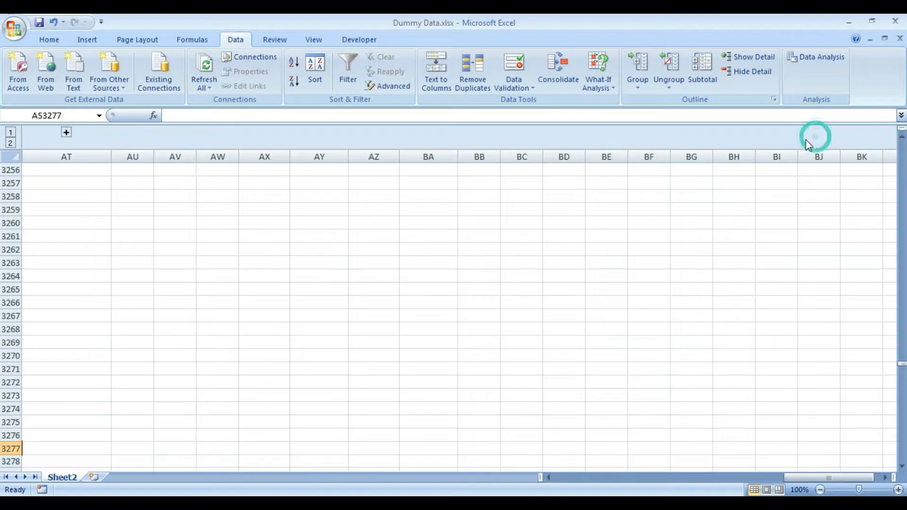
key("ctrl+Up")
key("Left")
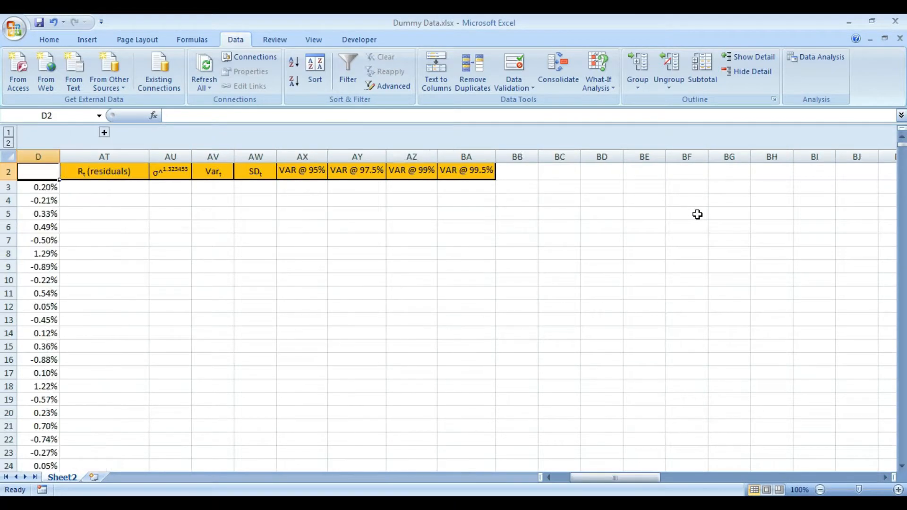
key("Left")
key("Right")
key("Right")
key("Up")
key("Left")
key("Left")
key("Left")
key("Left")
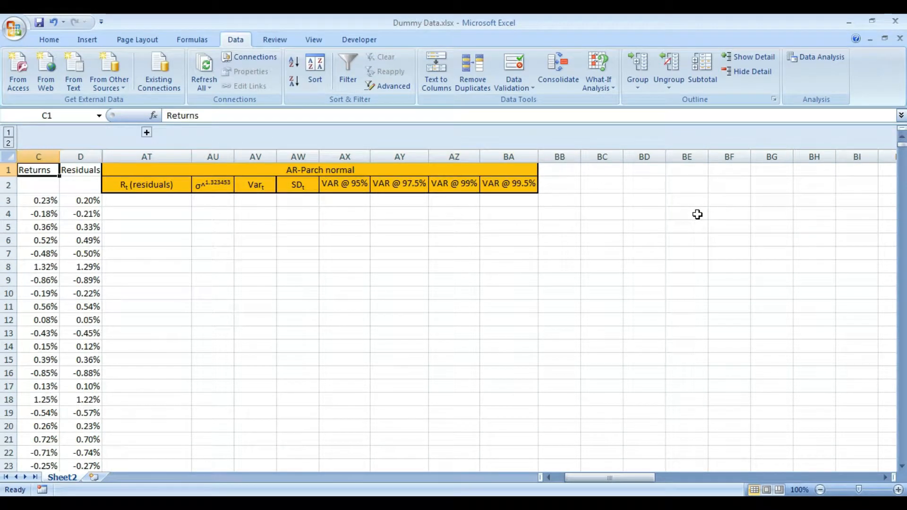
key("Right")
key("Right")
key("Right")
key("Down")
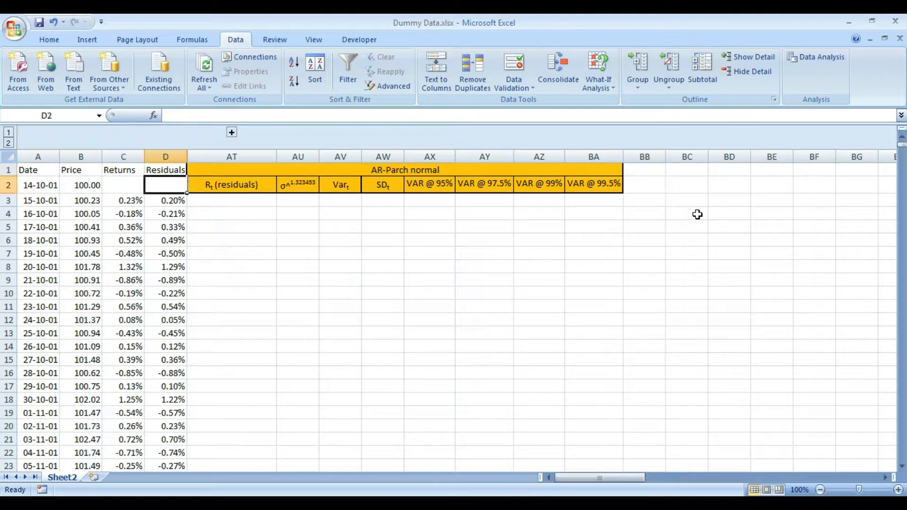
key("Right")
key("Down")
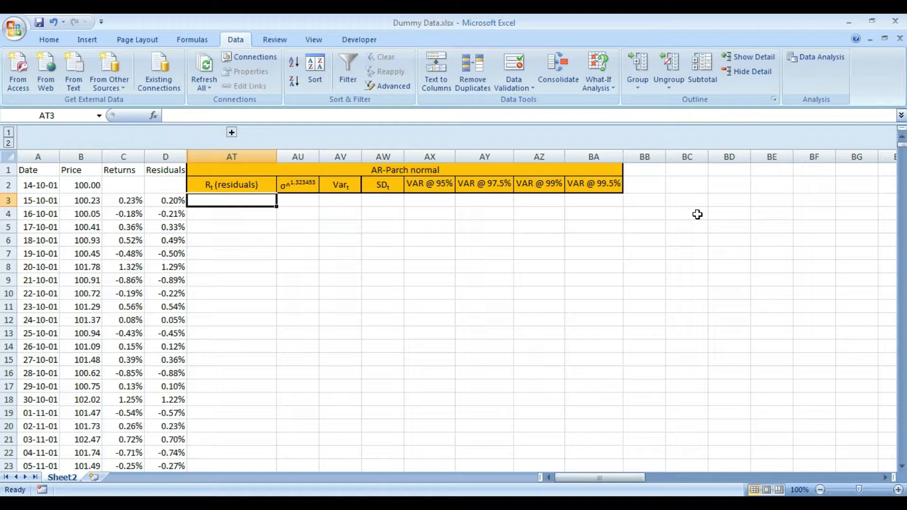
- Expand the grouped columns again and trace row 3277, just above the first VaR estimates, back to its date in column A
left_click(231, 132)
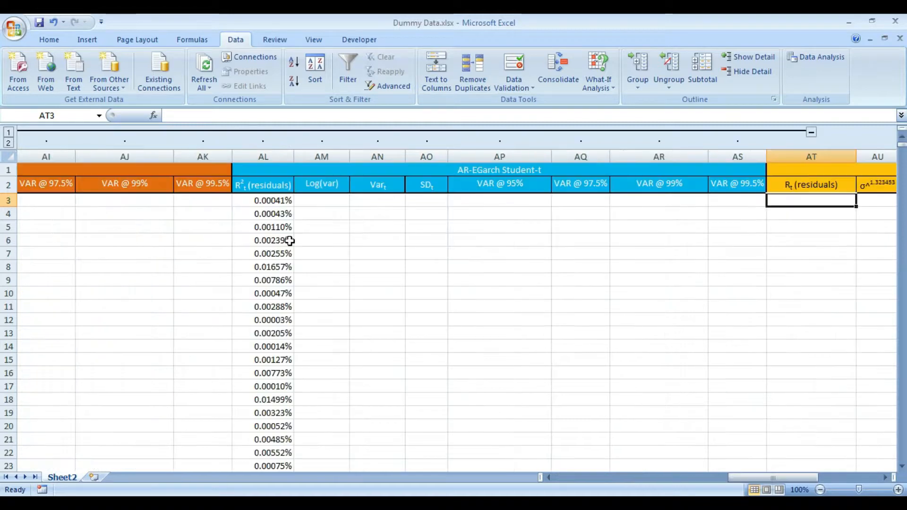
key("Left")
key("ctrl+Down")
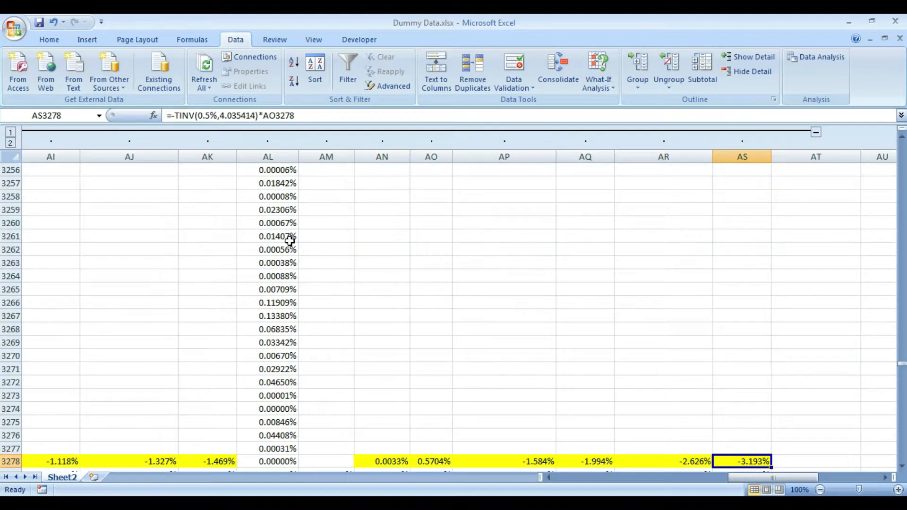
key("Up")
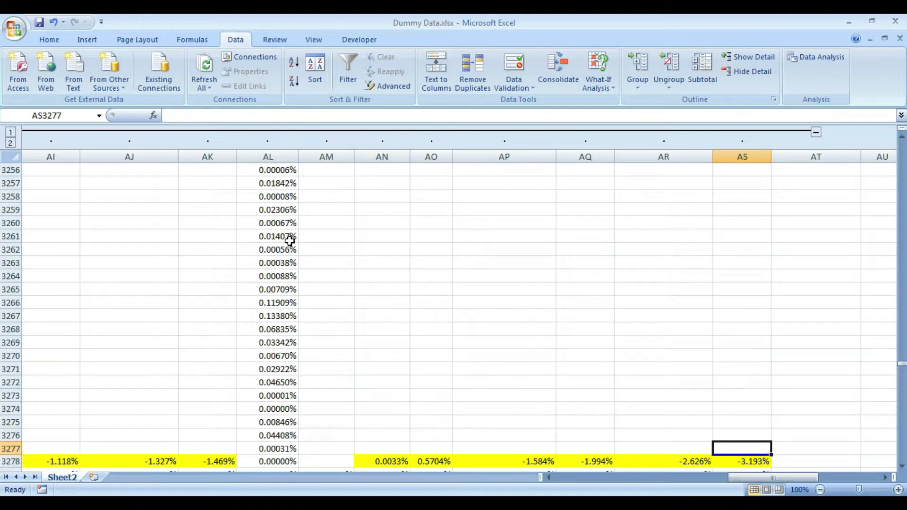
key("Left")
key("Left")
key("ctrl+Left")
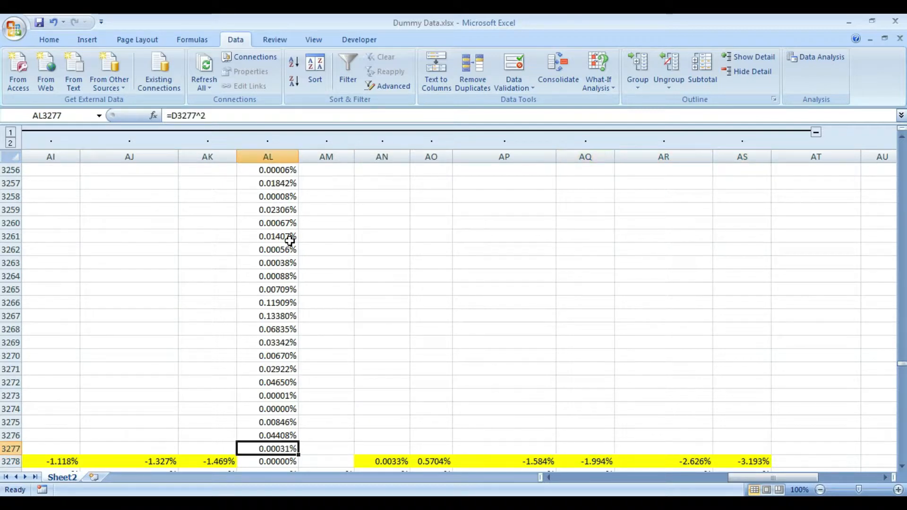
key("Left")
key("ctrl+Left")
key("ctrl+Left")
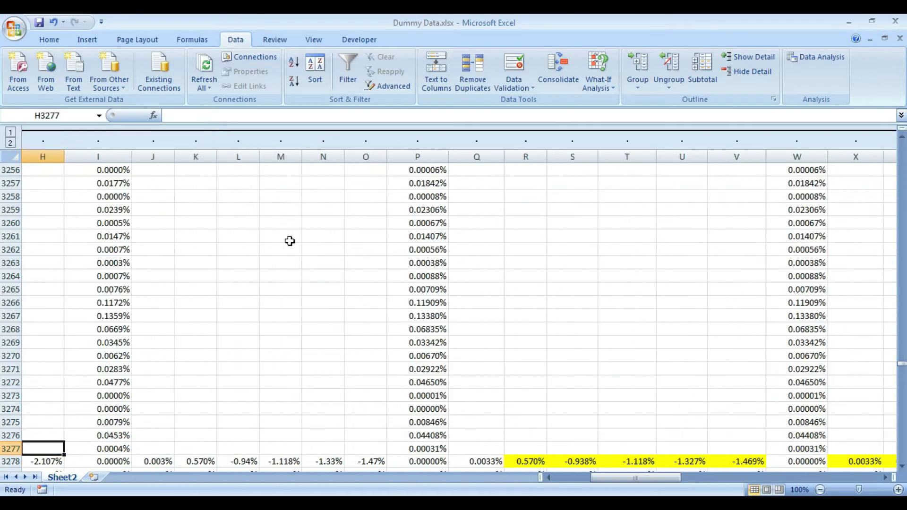
key("ctrl+Left")
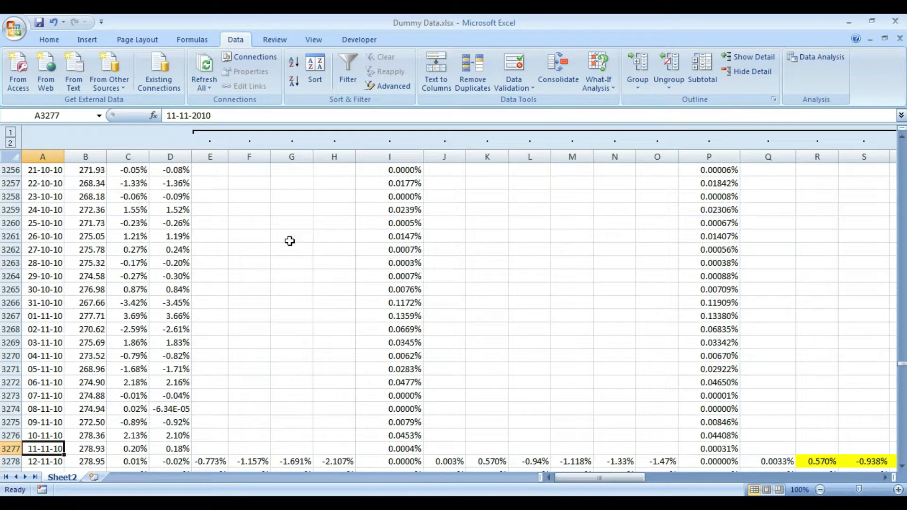
- Inspect row 3277 from the returns across to column R, and collapse the grouped model columns
key("Right")
key("Right")
key("ctrl+Right")
key("ctrl+Right")
key("ctrl+Right")
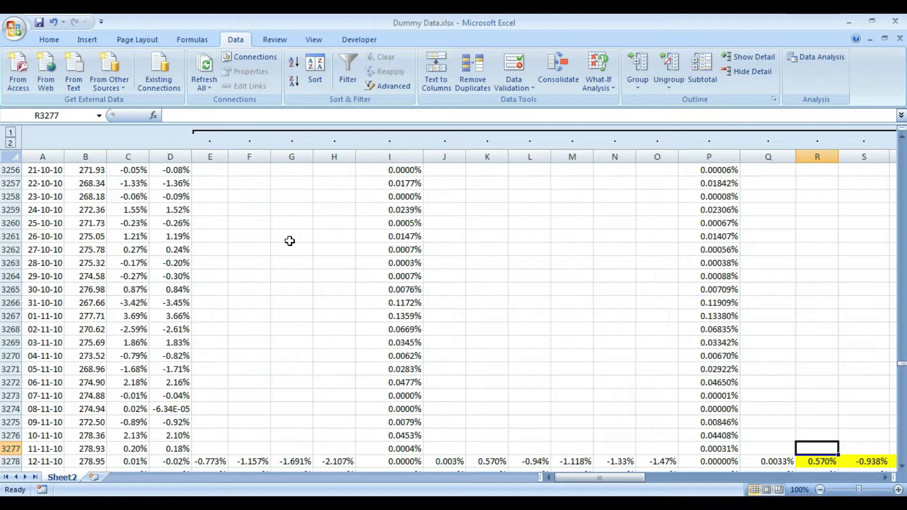
left_click(193, 132)
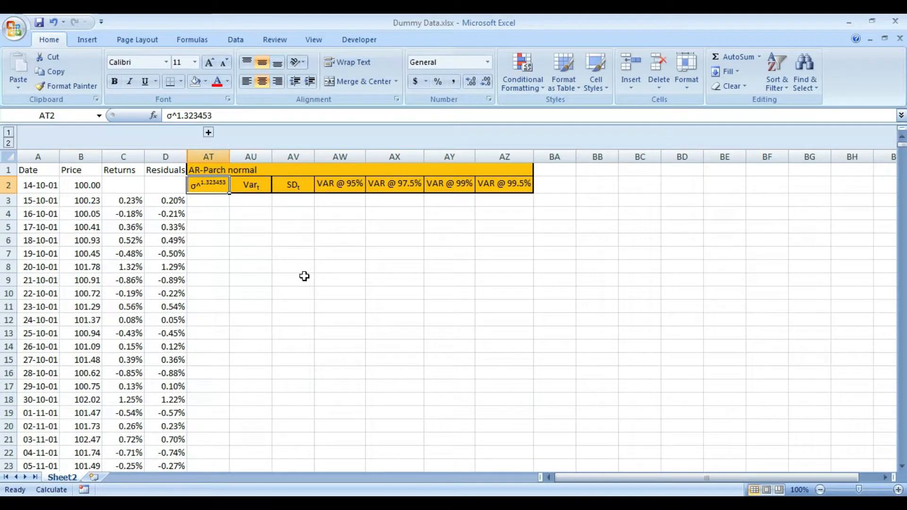
- Remove the superscript exponent from the σ^ heading in cell AT2
key("F2")
key("shift+Left")
key("shift+Left")
key("shift+Left")
key("shift+Left")
key("shift+Left")
key("shift+Left")
key("shift+Left")
key("shift+Left")
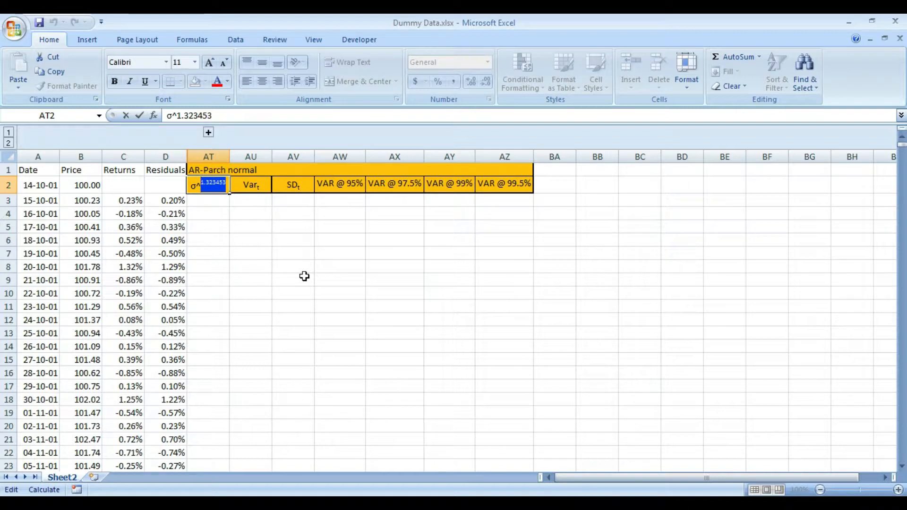
key("BackSpace")
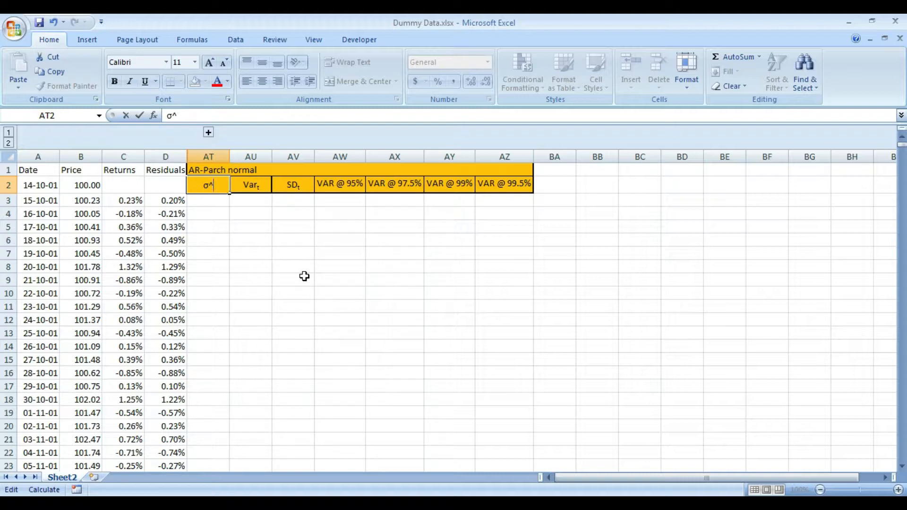
key("Return")
- Merge and center the AR-Parch normal title across cells AT1 to AZ1
key("Up")
key("Up")
key("shift+Right")
key("shift+Right")
key("shift+Right")
key("shift+Right")
key("shift+Right")
key("shift+Right")
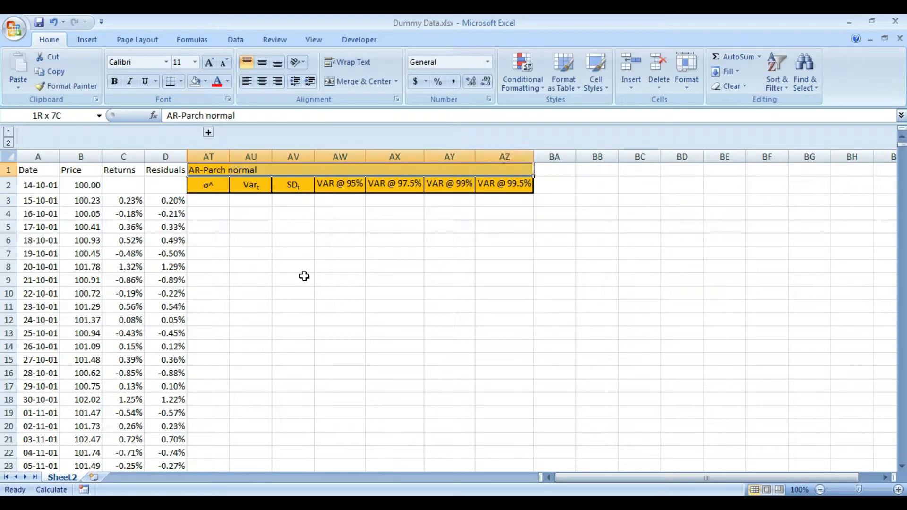
left_click(359, 81)
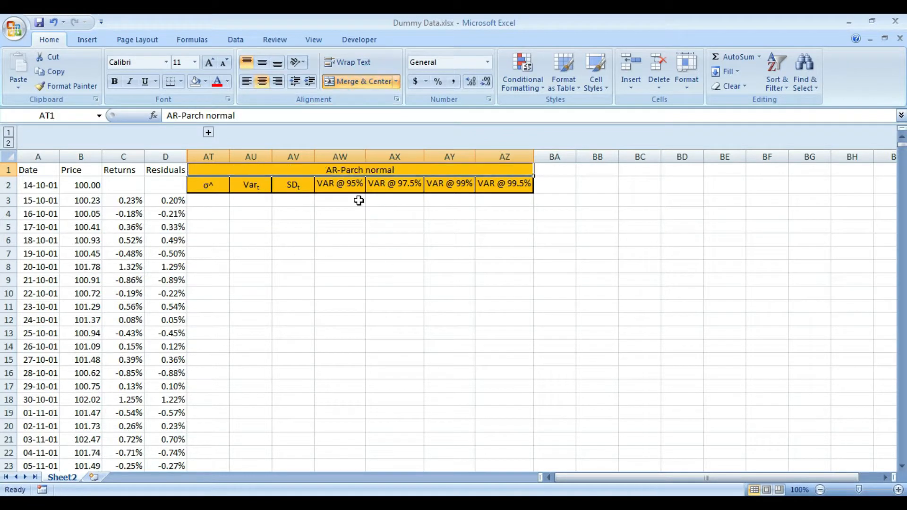
key("Down")
key("Down")
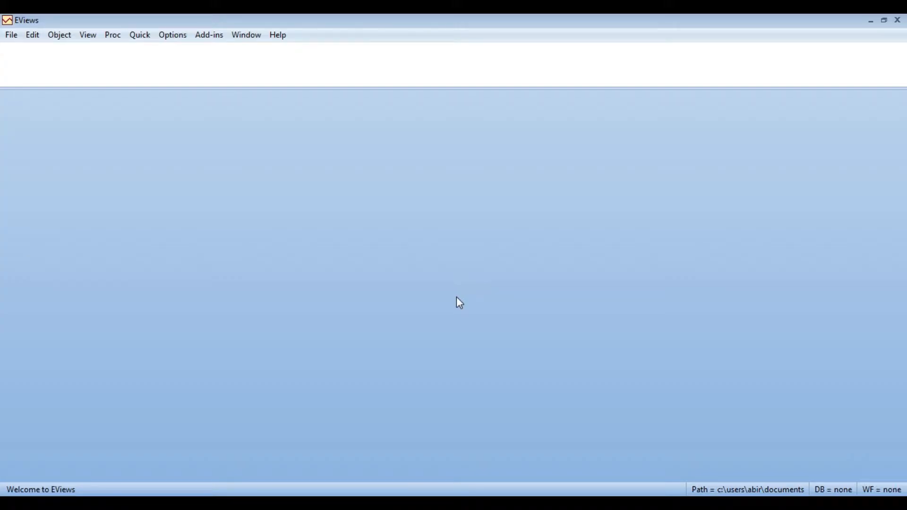
- Open Dummy Data.xlsx from the D:\You Tube\Risk Management folder in EViews
left_click(10, 37)
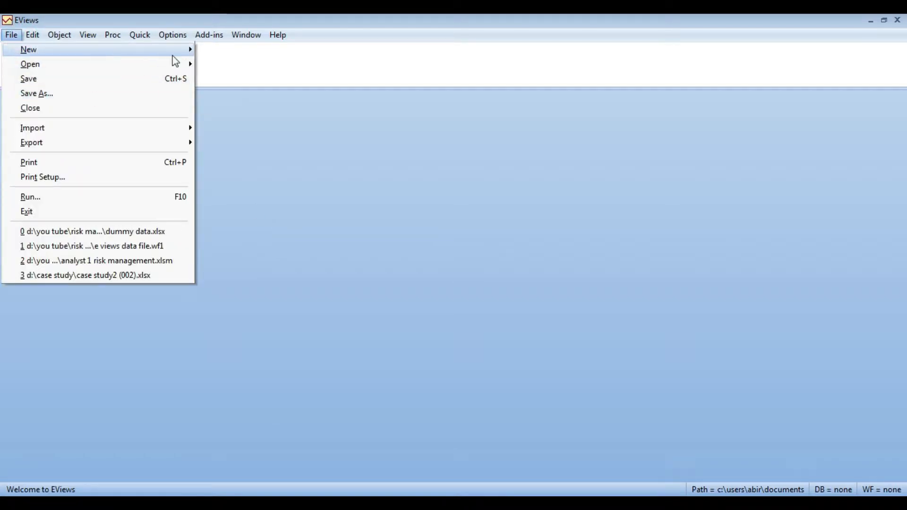
mouse_move(181, 66)
left_click(233, 79)
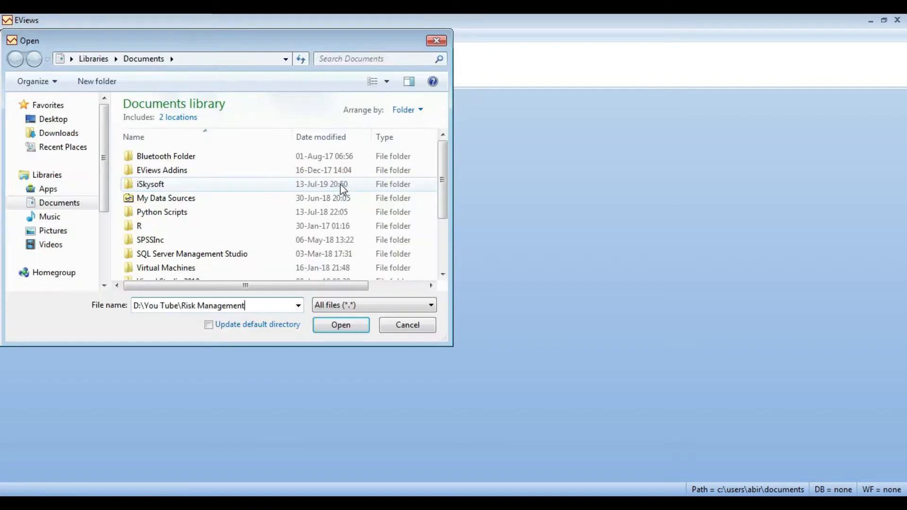
key("Return")
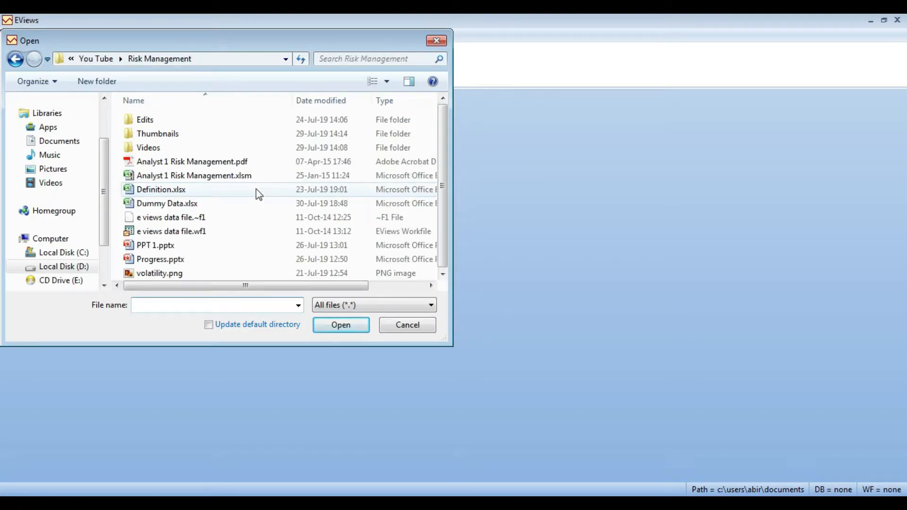
left_click(192, 203)
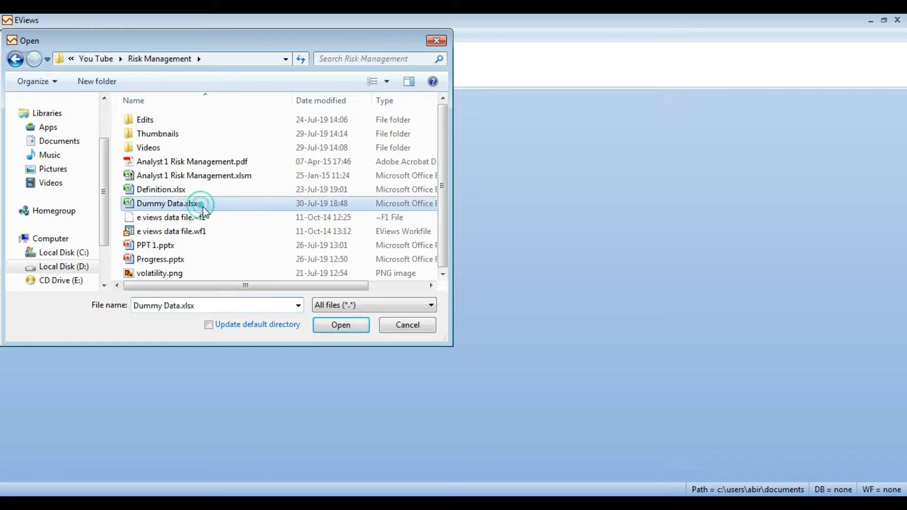
left_click(340, 325)
- Complete the Excel import with the default settings, creating a new workfile dated by the date series
left_click(539, 378)
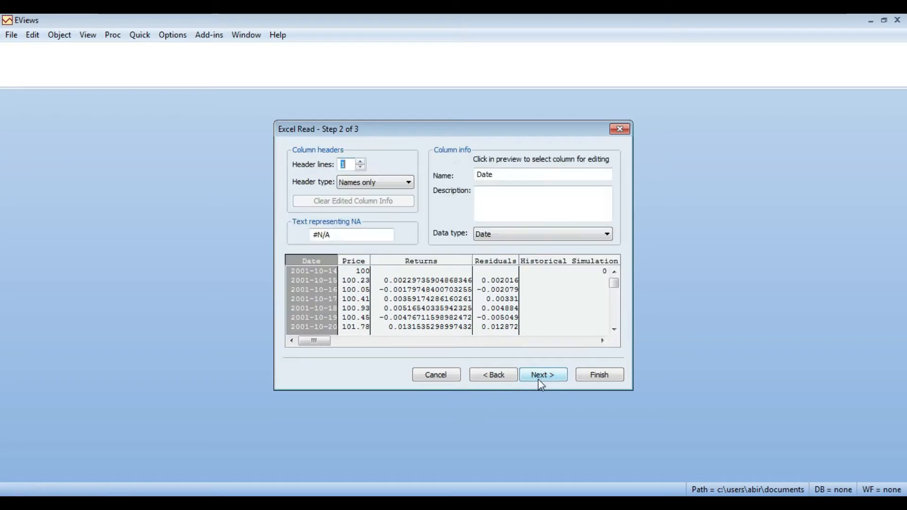
left_click(538, 379)
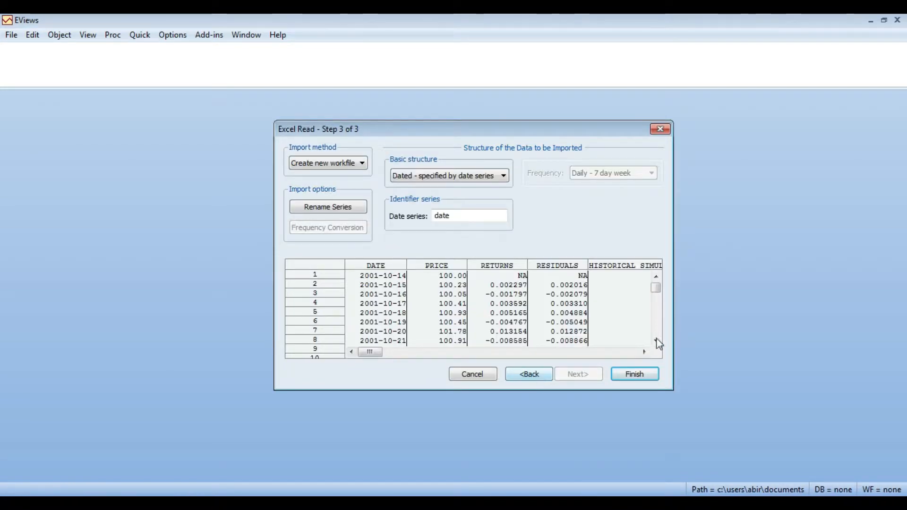
left_click(636, 375)
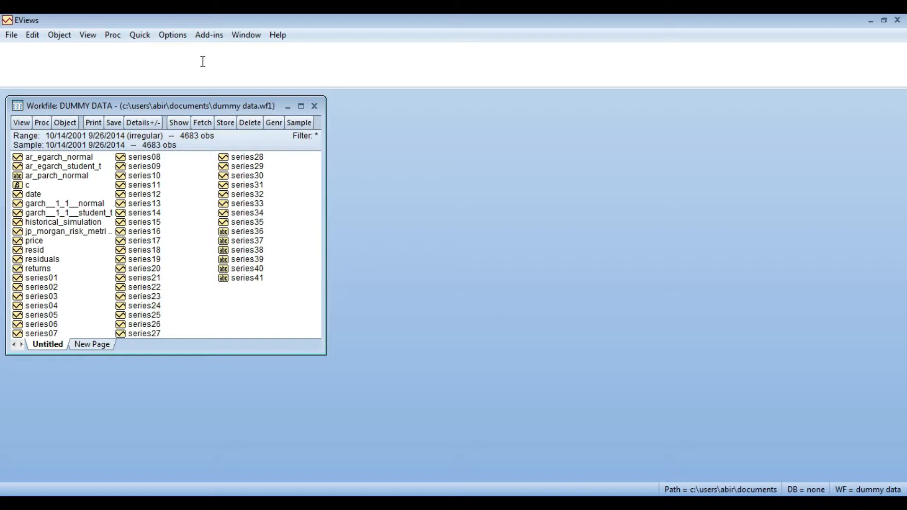
- Start a new equation estimation with the specification "returns c"
left_click(143, 41)
left_click(196, 163)
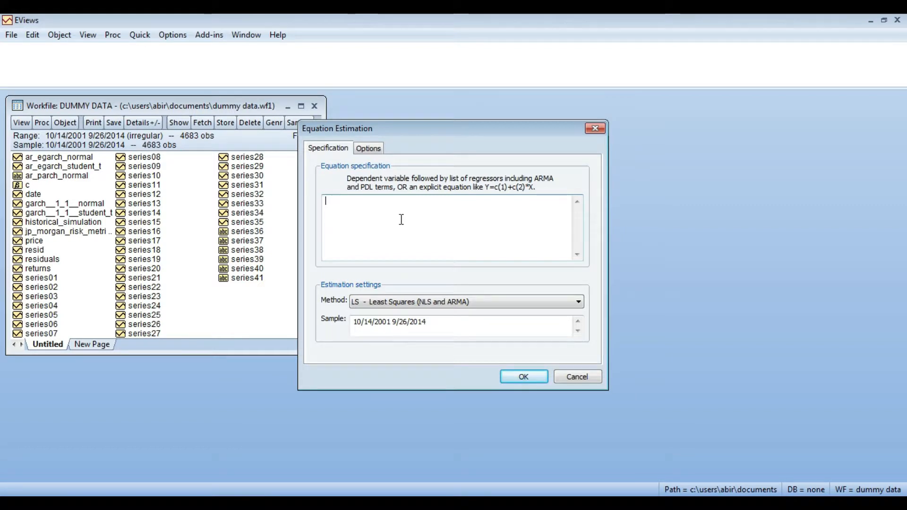
type("returns c")
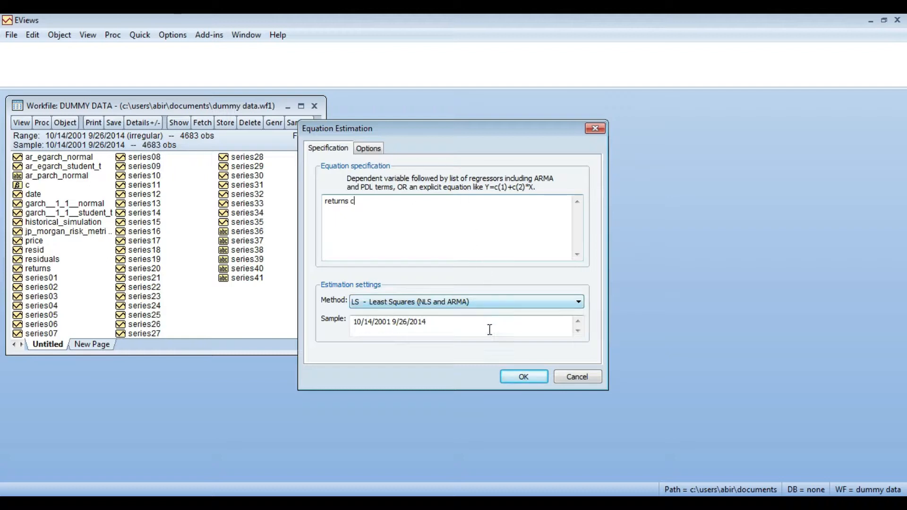
- Change the end date of the estimation sample to 11/11/2010
left_click(475, 331)
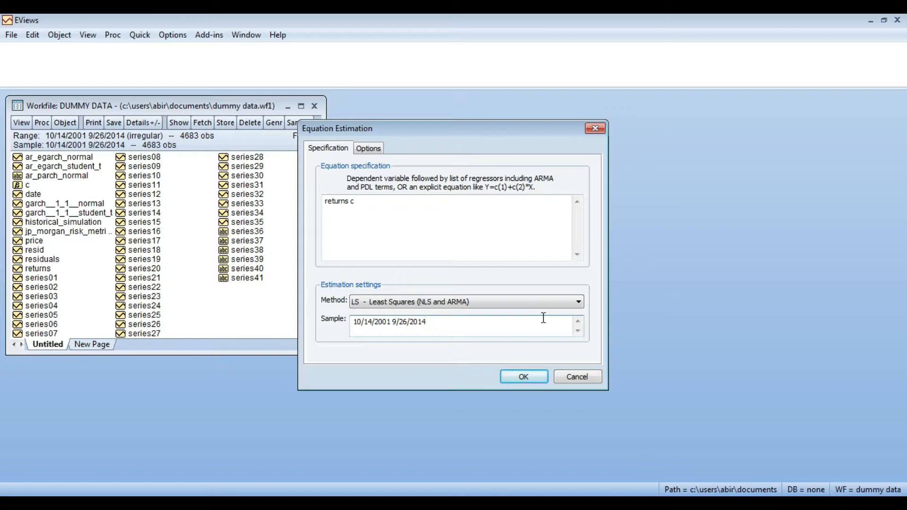
key("BackSpace")
type("1")
key("Left")
key("Left")
key("shift+Left")
key("shift+Left")
type("11")
key("Left")
key("Left")
key("Left")
key("shift+Left")
type("11")
key("alt+Tab")
key("alt+Tab")
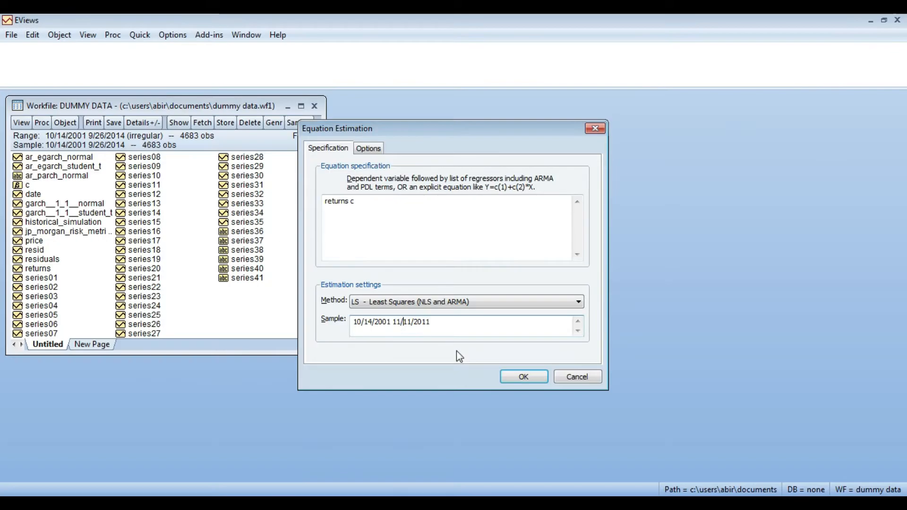
key("shift+Right")
type("0")
- Estimate the equation with the ARCH method, using the PARCH model and normal (Gaussian) error distribution
left_click(550, 304)
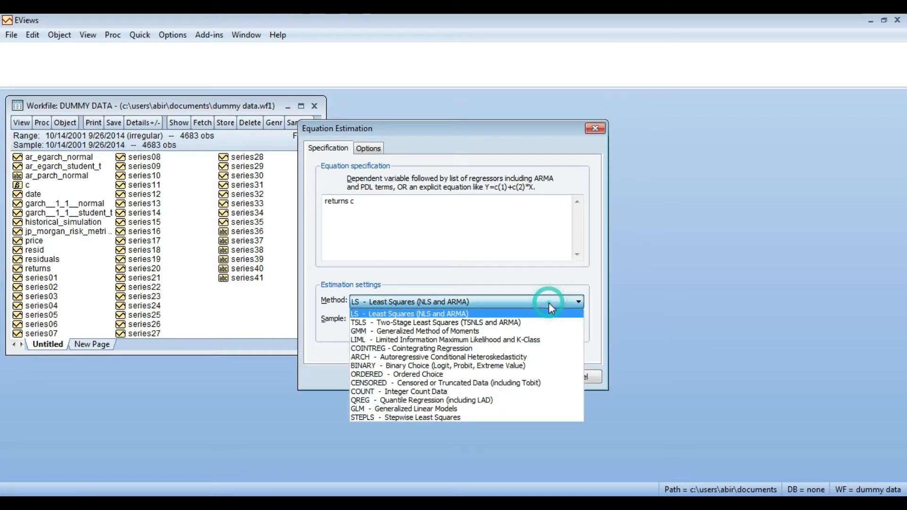
left_click(486, 359)
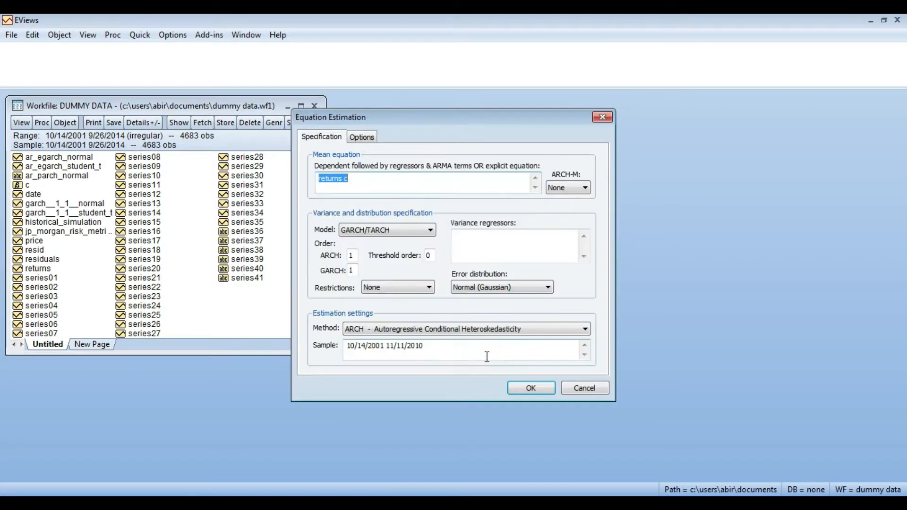
left_click(410, 234)
left_click(401, 258)
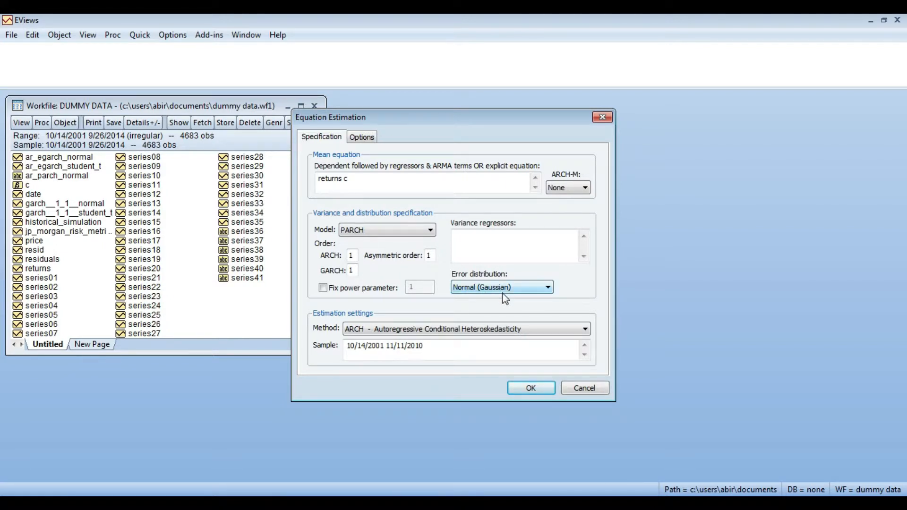
left_click(544, 387)
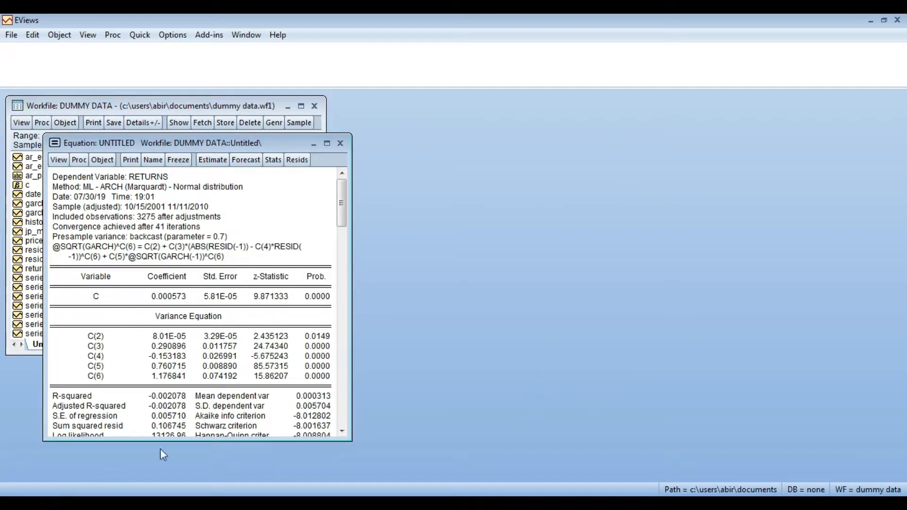
- Place the equation output window beside the workfile window and enlarge it slightly
left_click_drag(290, 141, 593, 108)
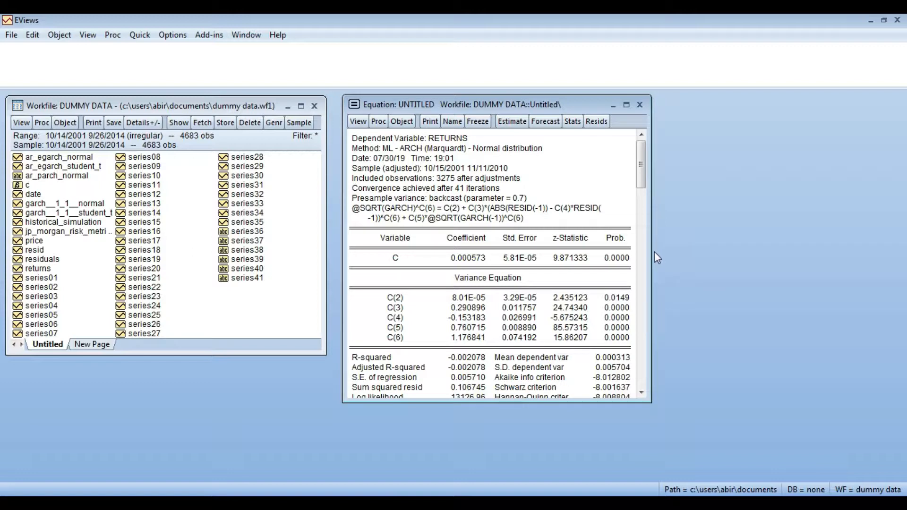
left_click_drag(651, 252, 670, 251)
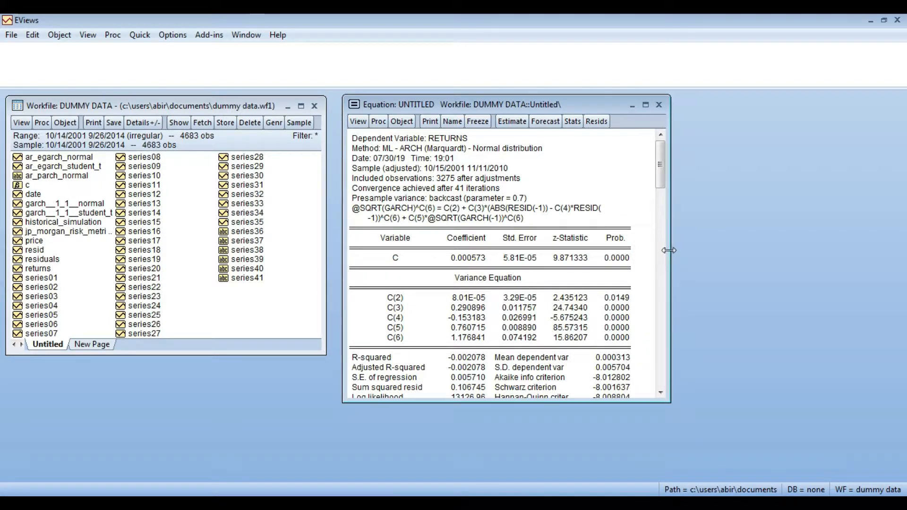
left_click_drag(522, 403, 522, 418)
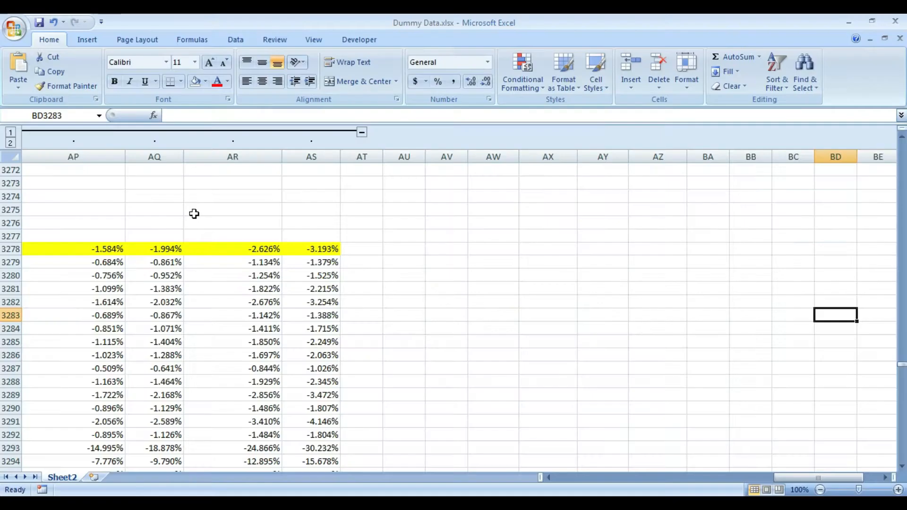
- In the Excel sheet, enter the coefficient labels C(2), C(3), C(4), C(5) and C(6) in cells BD3278 to BD3282
key("Up")
key("Up")
key("Up")
key("Up")
key("Up")
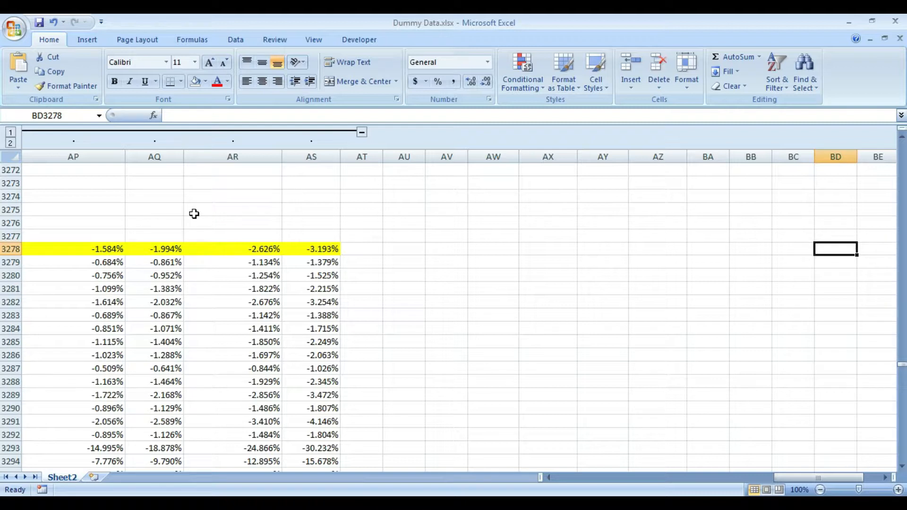
key("alt+Tab")
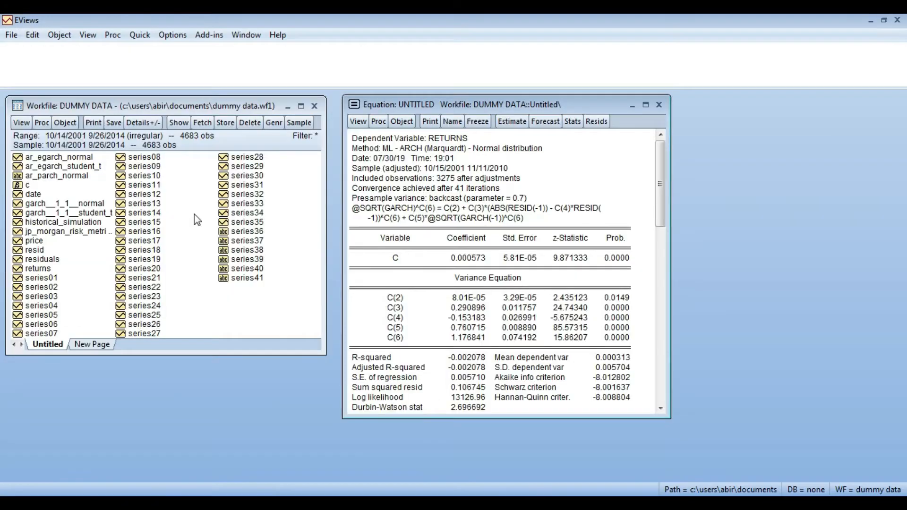
key("alt+Tab")
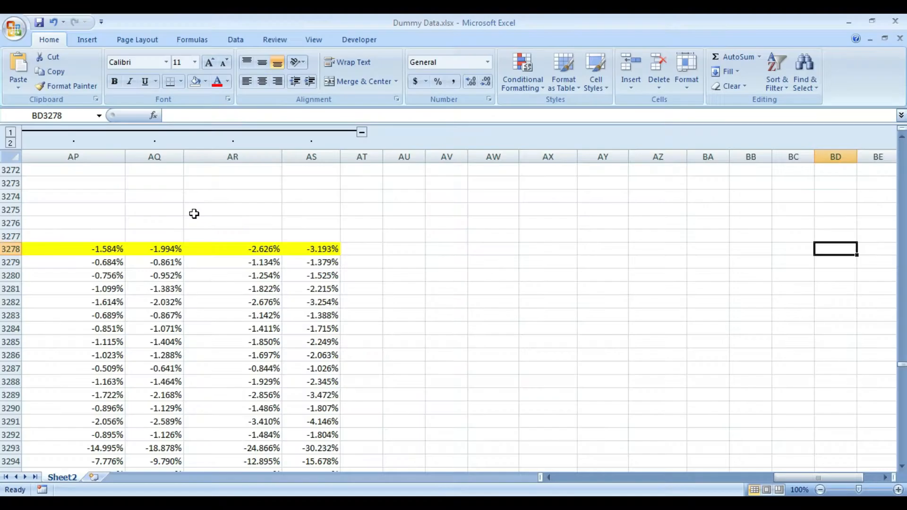
type("C(2")
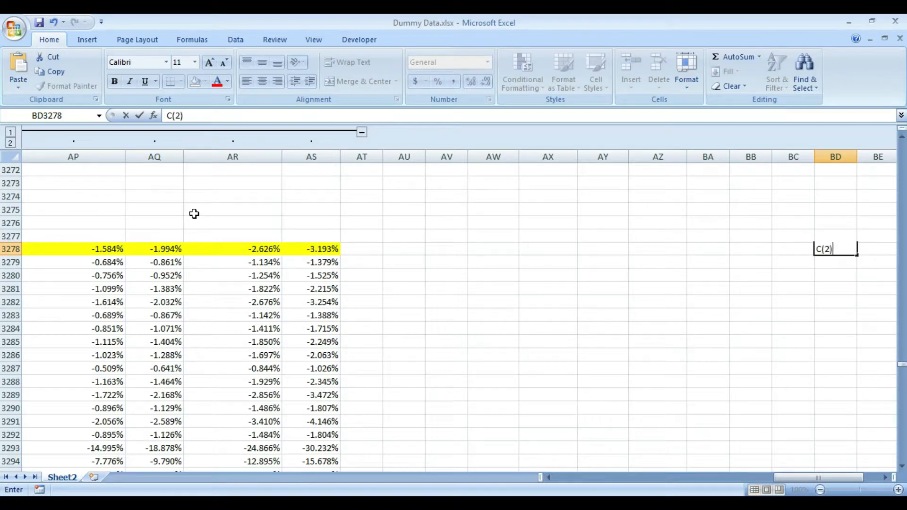
key("Return")
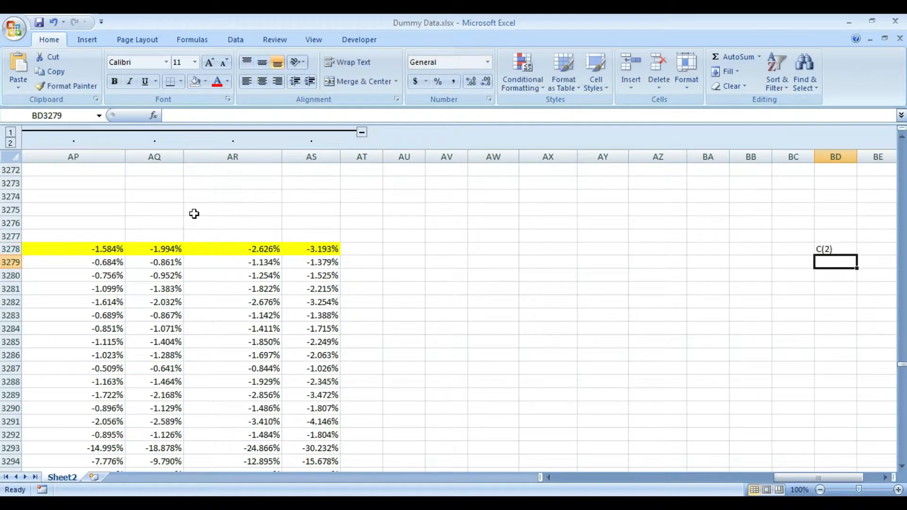
type("C(3)")
key("Return")
type("C(4)")
key("Return")
type("C(5)")
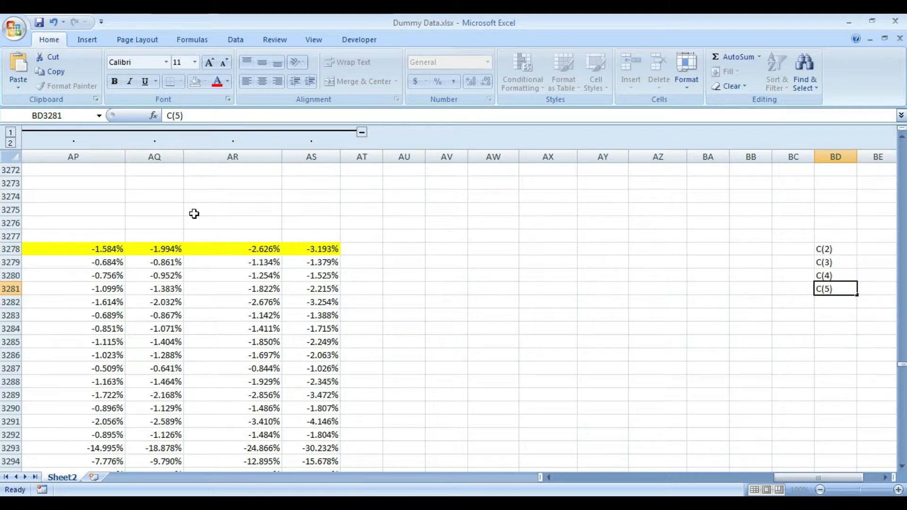
key("Return")
type("C")
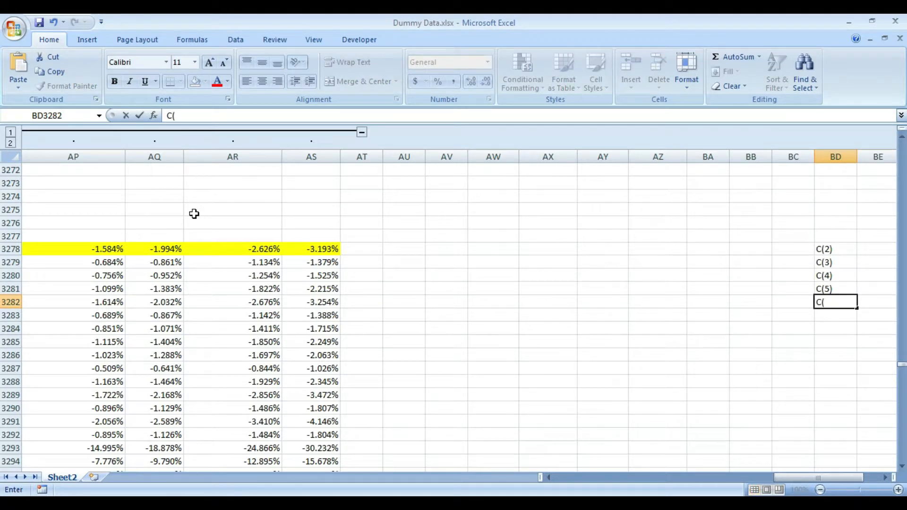
type("(6)")
key("Return")
- Copy the C(2) coefficient from the EViews equation output into cell BE3278 of the Excel sheet
key("Up")
key("Up")
key("Up")
key("Up")
key("Up")
key("Right")
key("alt+Tab")
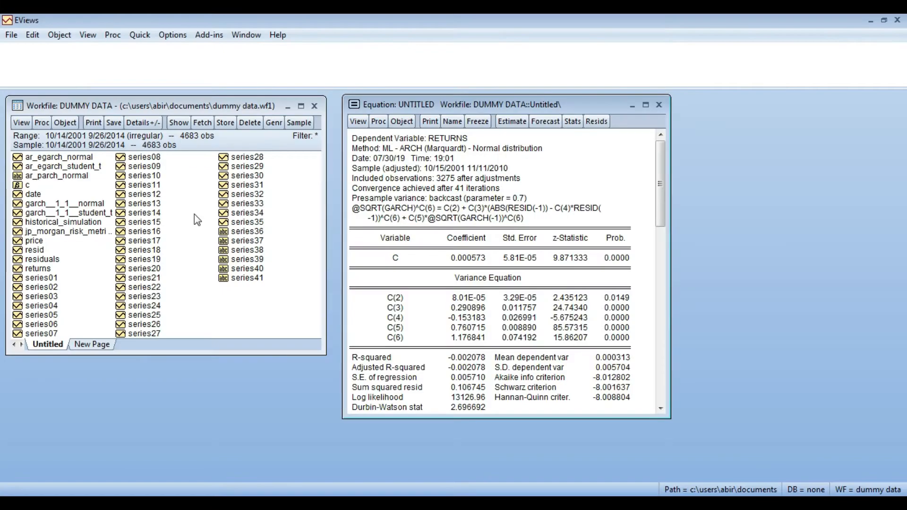
left_click(452, 298)
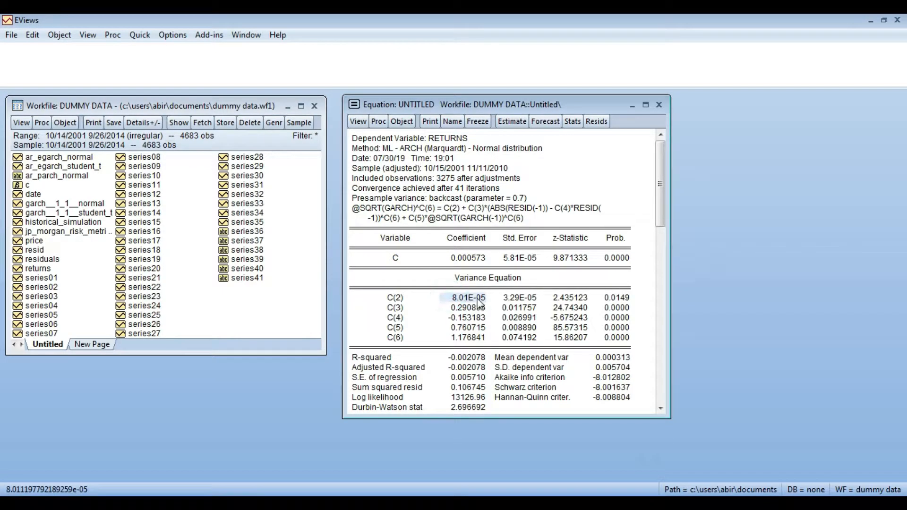
key("ctrl+c")
left_click(415, 286)
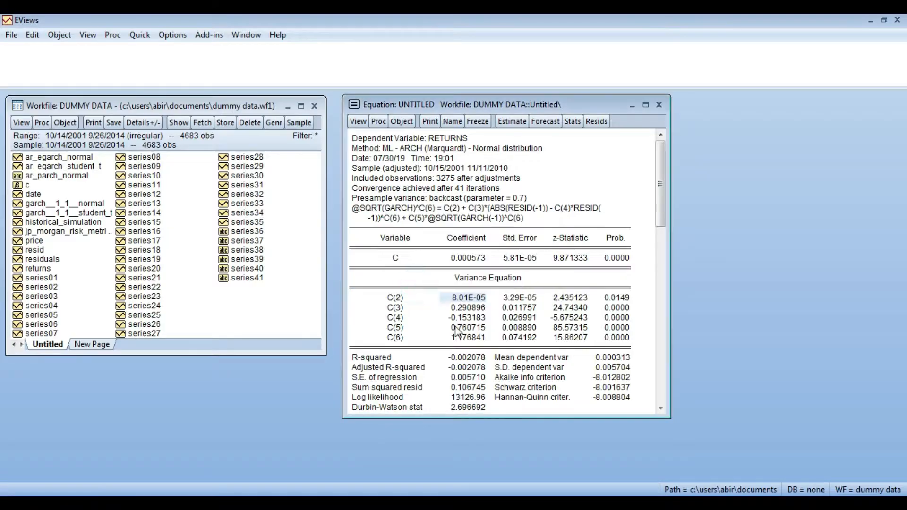
key("alt+Tab")
key("ctrl+v")
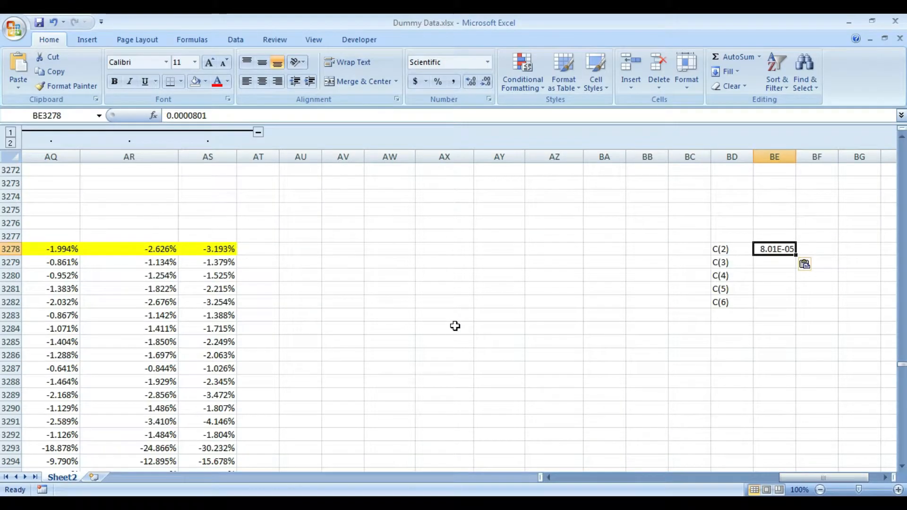
- Format cell BE3278 as a number with six decimal places
left_click(487, 62)
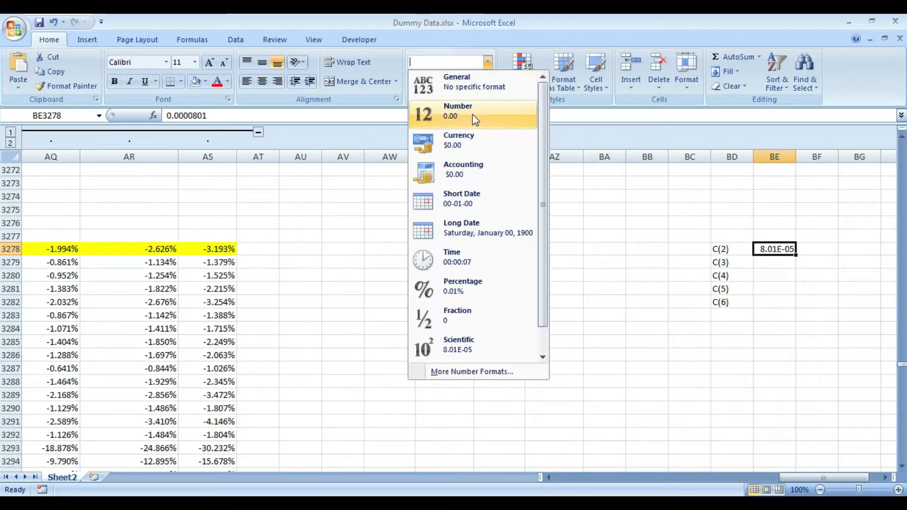
left_click(473, 115)
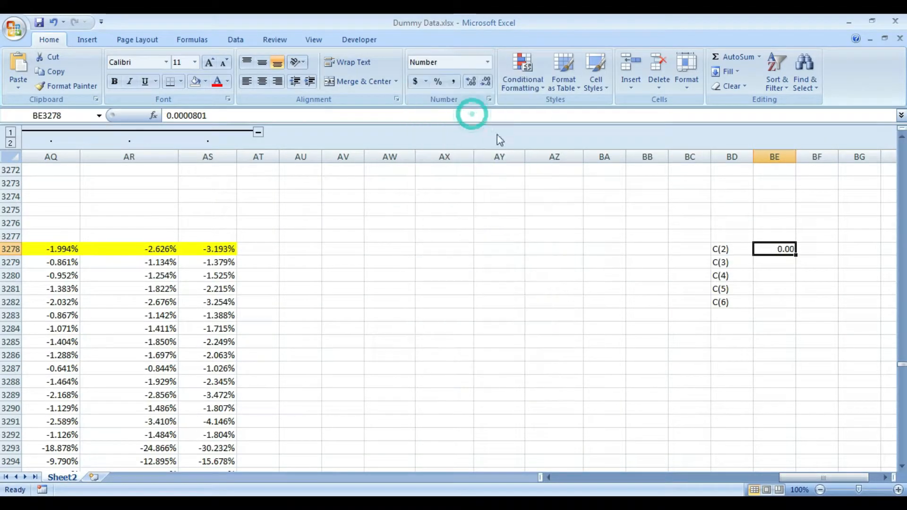
left_click(472, 82)
left_click(471, 81)
left_click(471, 81)
key("Down")
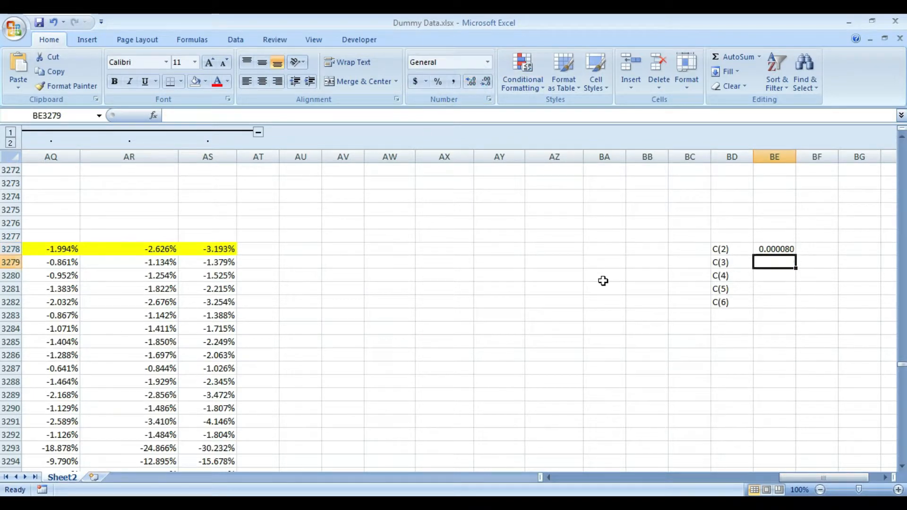
- Copy the C(3) coefficient from the EViews equation output into cell BE3279 of the Excel sheet
key("alt+Tab")
left_click(481, 308)
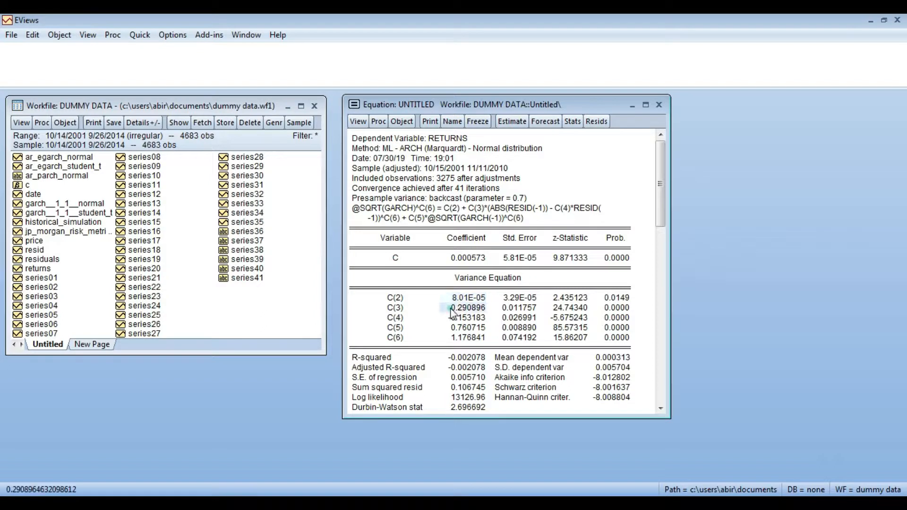
key("ctrl+c")
left_click(427, 286)
key("alt+Tab")
key("ctrl+v")
- Copy the C(4) coefficient from the EViews equation output into cell BE3280 of the Excel sheet
key("alt+Tab")
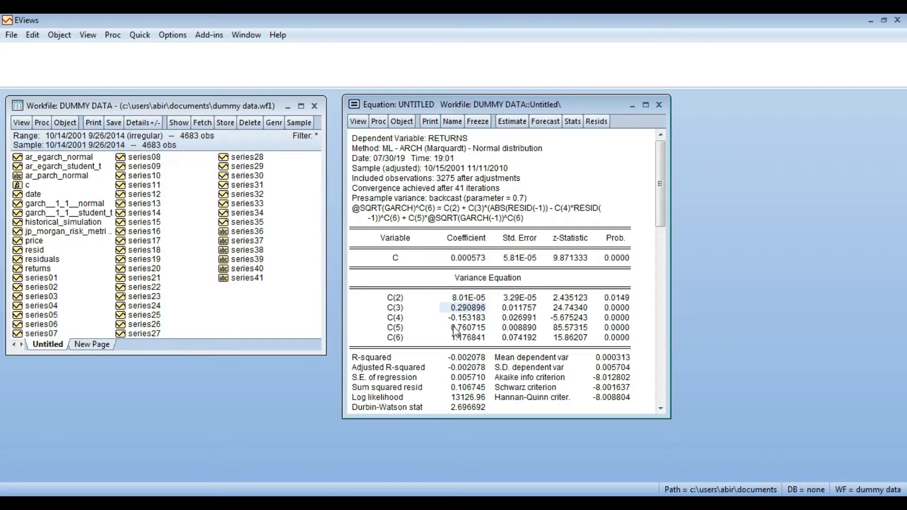
left_click(482, 318)
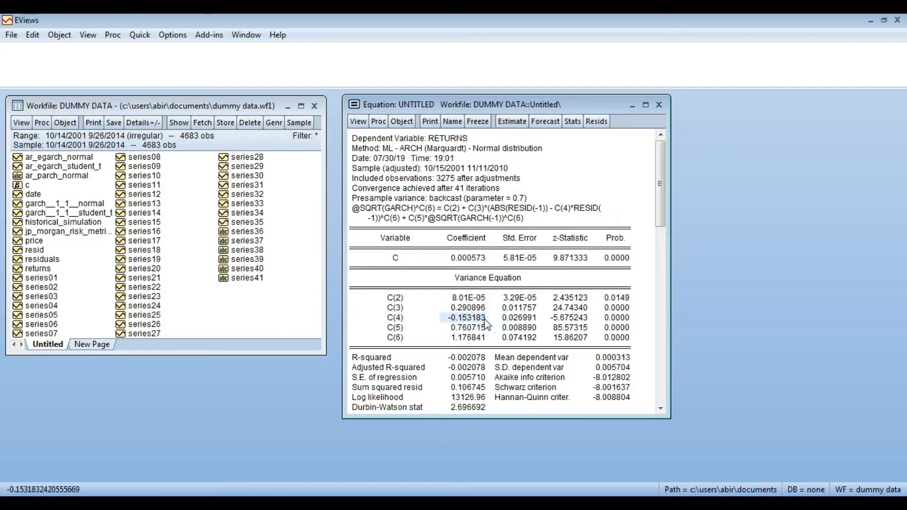
key("ctrl+c")
left_click(431, 286)
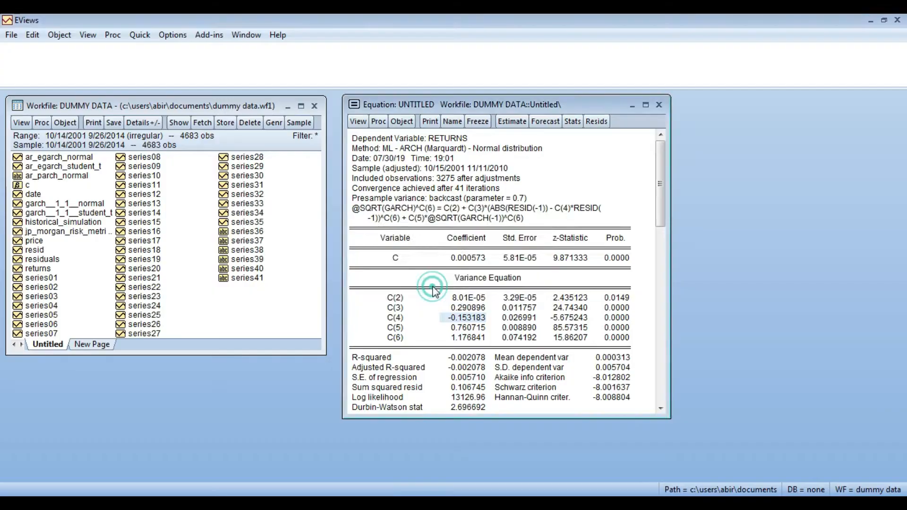
key("alt+Tab")
key("ctrl+v")
key("Return")
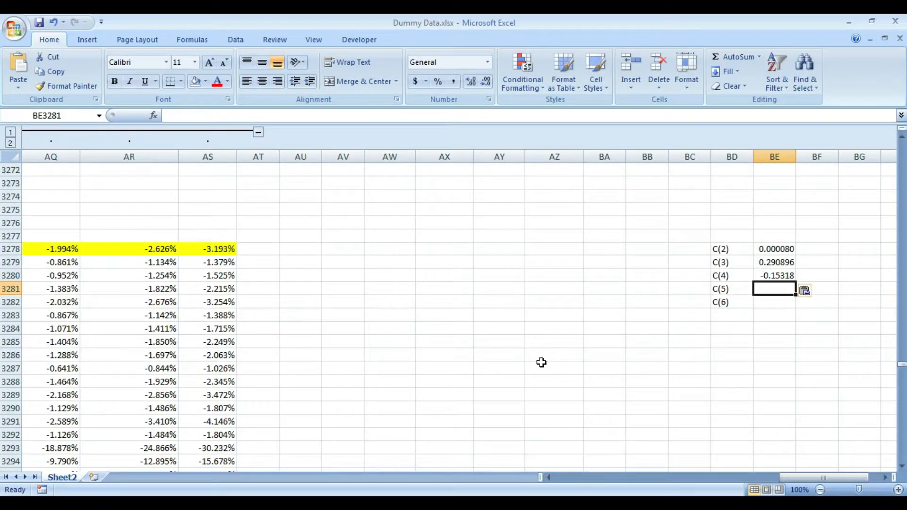
- Copy the C(5) coefficient from the EViews equation output into cell BE3281 of the Excel sheet
key("alt+Tab")
left_click(467, 328)
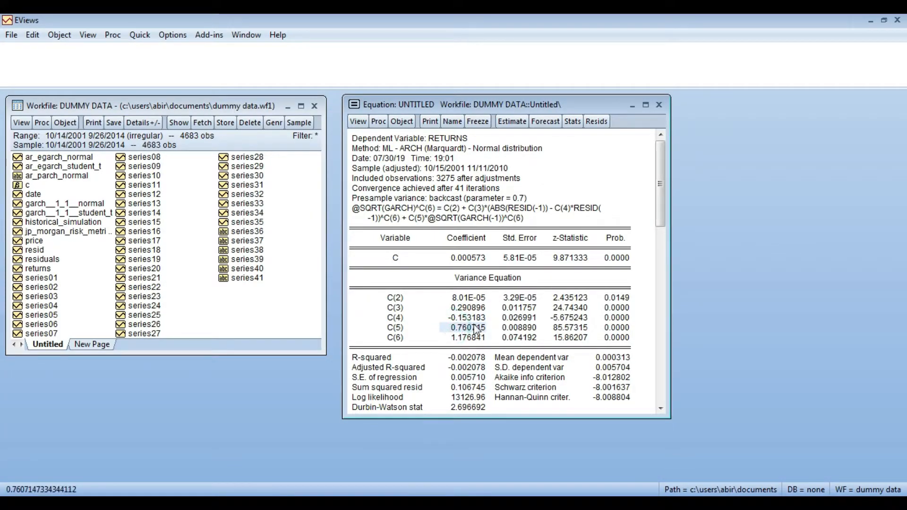
key("ctrl+c")
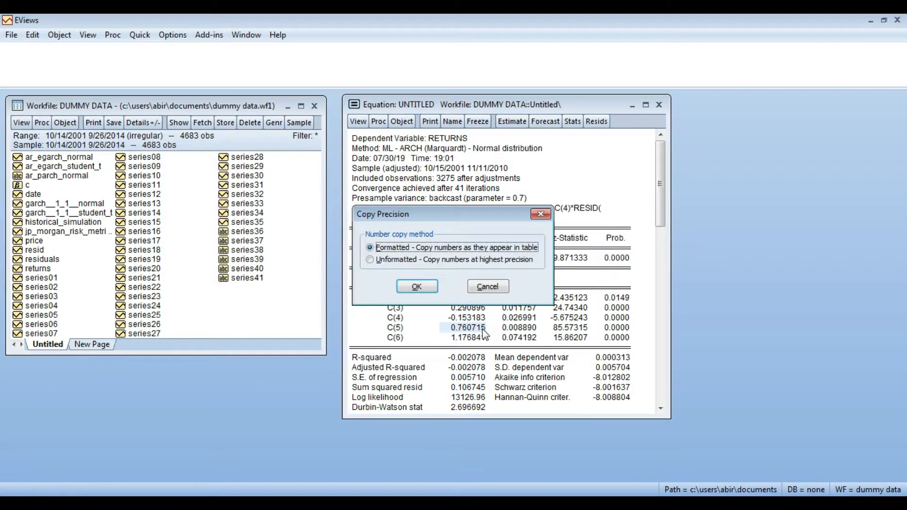
left_click(421, 282)
key("alt+Tab")
- Copy the C(6) coefficient from the EViews equation output into cell BE3282 of the Excel sheet
key("alt+Tab")
left_click(451, 337)
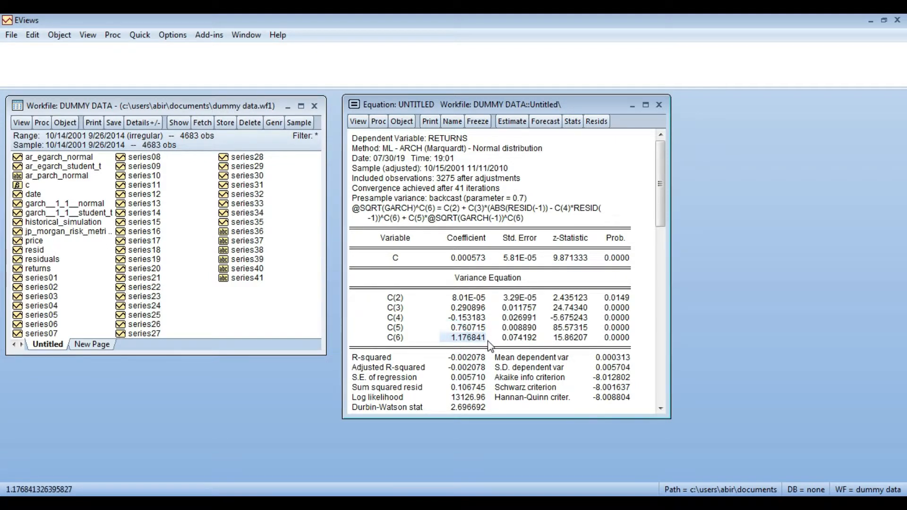
key("ctrl+c")
left_click(418, 287)
key("alt+Tab")
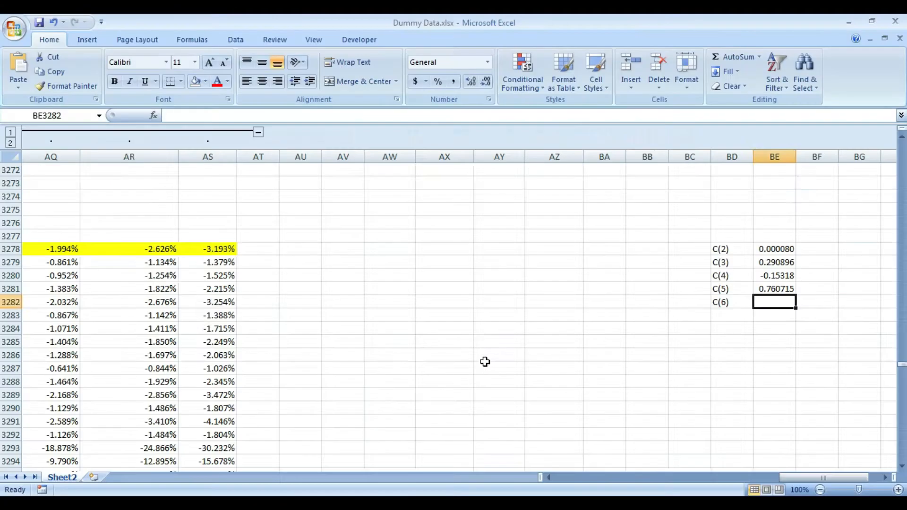
key("ctrl+v")
- Copy the variance formula =VAR(C3:C3277) unchanged from cell AN3278 into cell AU3278
key("Left")
key("Left")
key("Left")
key("Left")
key("Left")
key("Left")
key("Left")
key("Left")
key("Left")
key("Left")
key("Left")
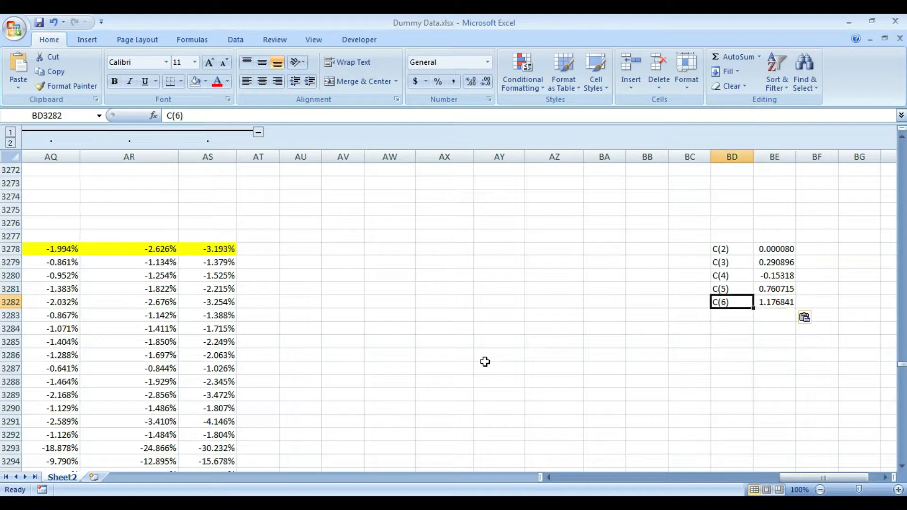
key("Left")
key("Left")
key("Left")
key("Left")
key("Left")
key("Left")
key("Left")
key("Left")
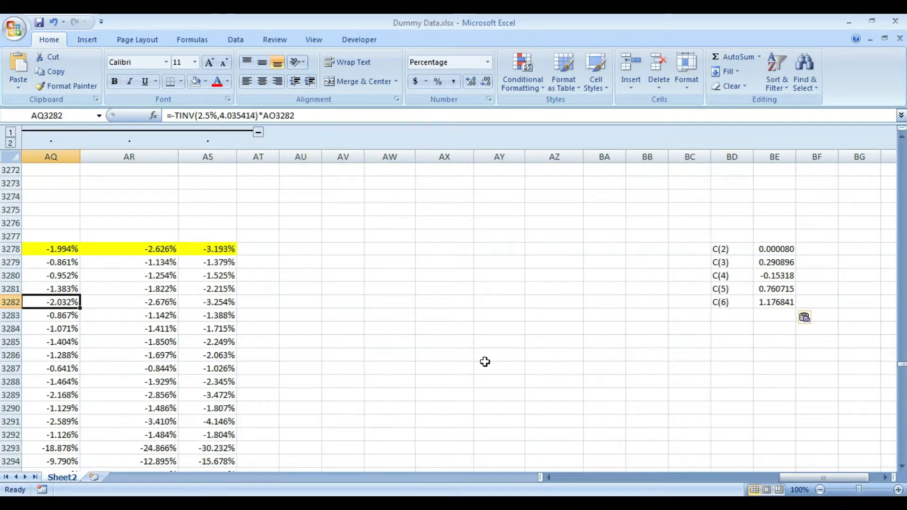
key("Right")
key("Right")
key("Up")
key("Up")
key("Up")
key("Up")
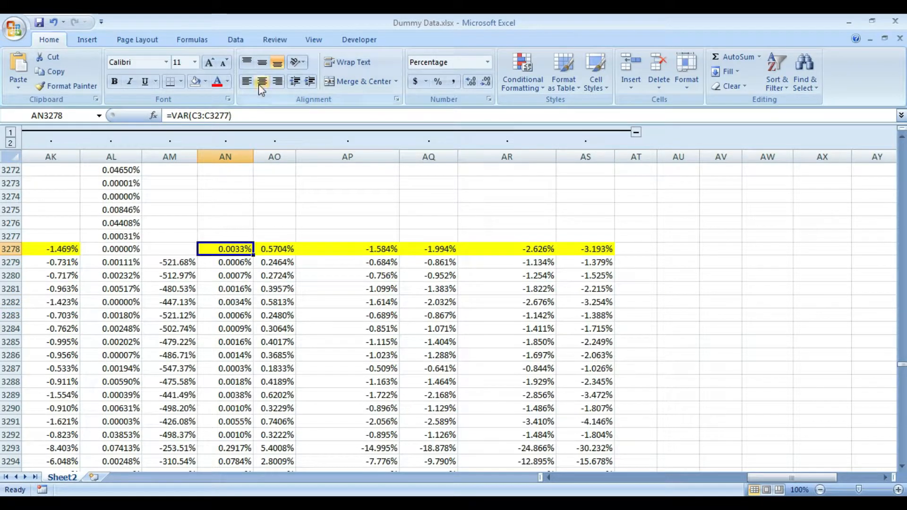
left_click_drag(232, 116, 160, 118)
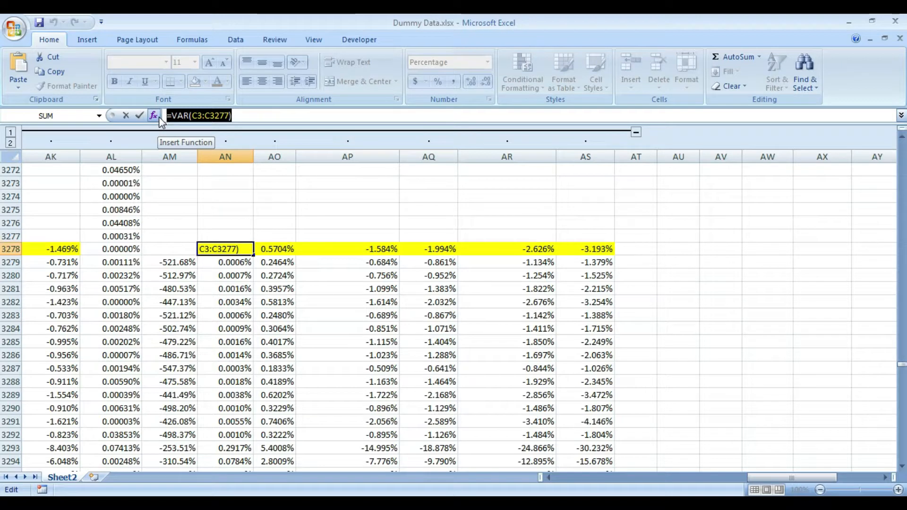
key("Return")
key("Up")
key("Right")
key("Right")
key("Right")
key("Right")
key("Right")
key("Right")
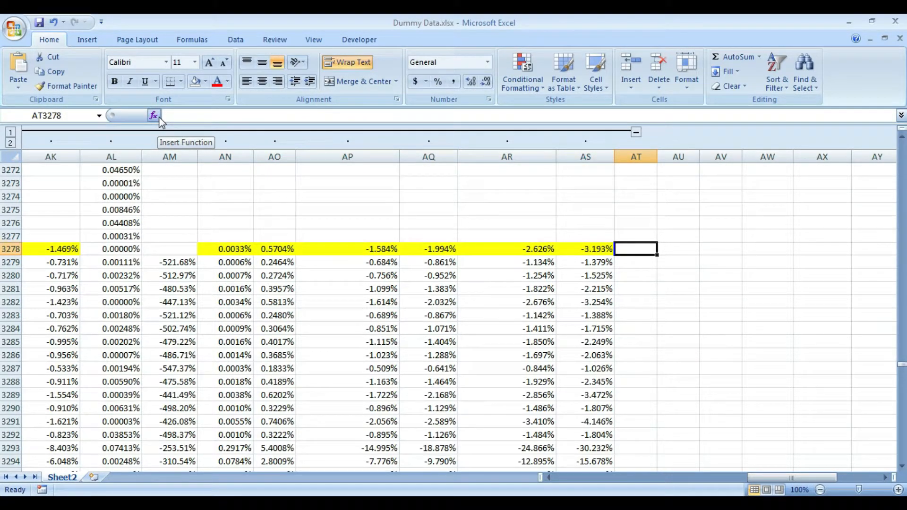
key("Right")
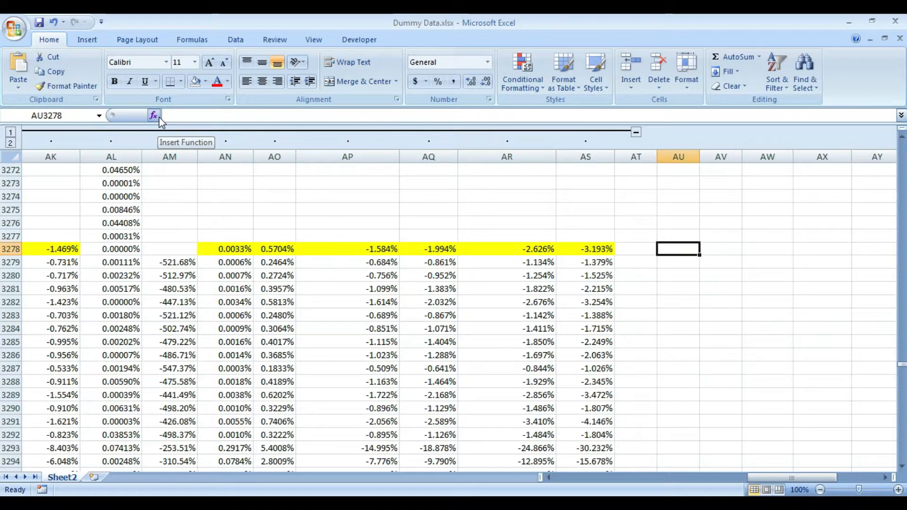
key("F2")
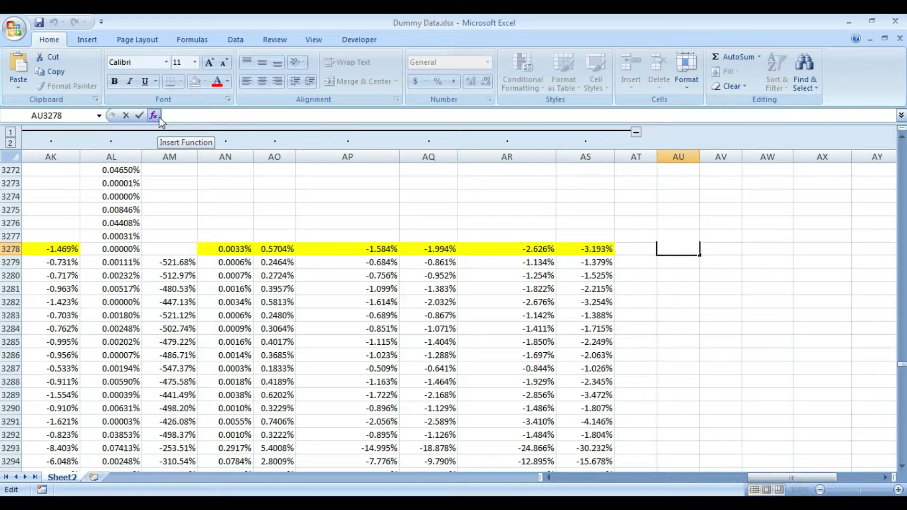
key("ctrl+v")
key("Return")
key("Up")
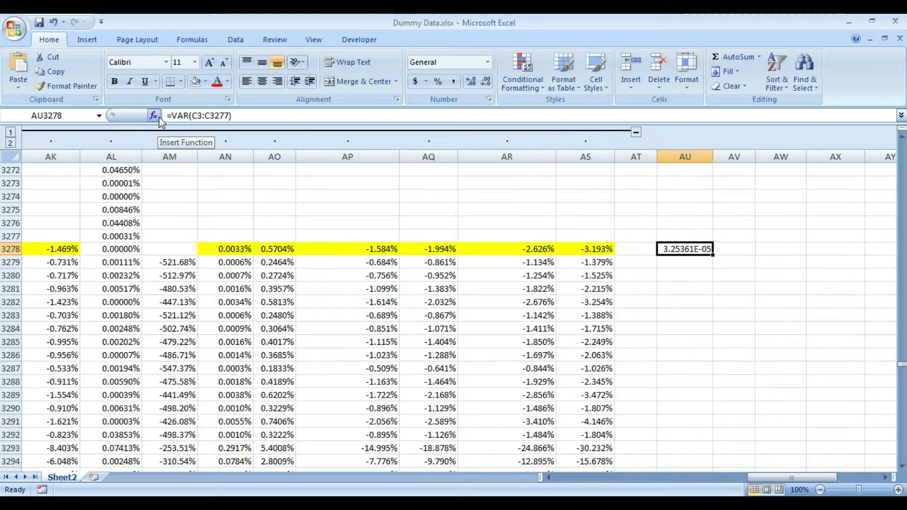
- Paste only the formats of AN3278:AS3278 onto the row of cells starting at AU3278
key("Left")
key("Left")
key("Left")
key("Left")
key("Left")
key("Left")
key("Left")
key("shift+Right")
key("shift+Right")
key("shift+Right")
key("shift+Right")
key("shift+Right")
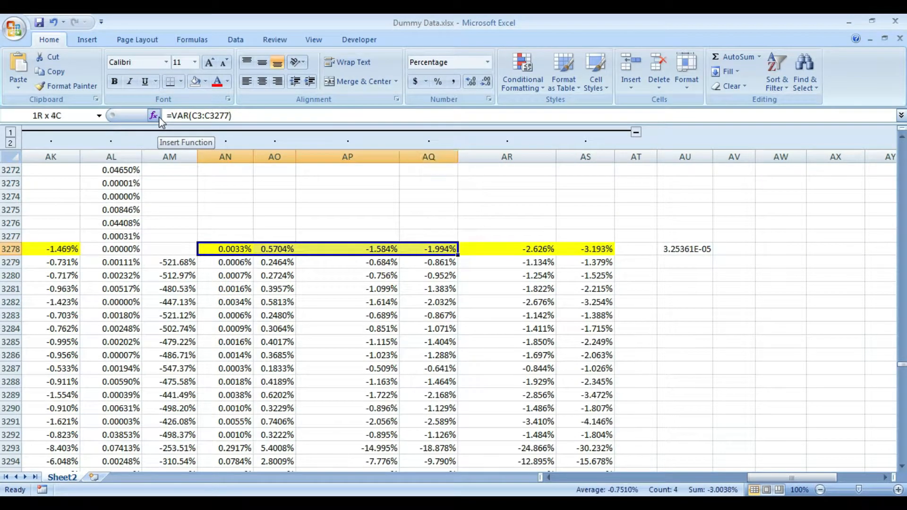
key("ctrl+c")
key("Right")
key("Right")
key("Right")
key("Right")
key("Right")
key("Right")
key("Right")
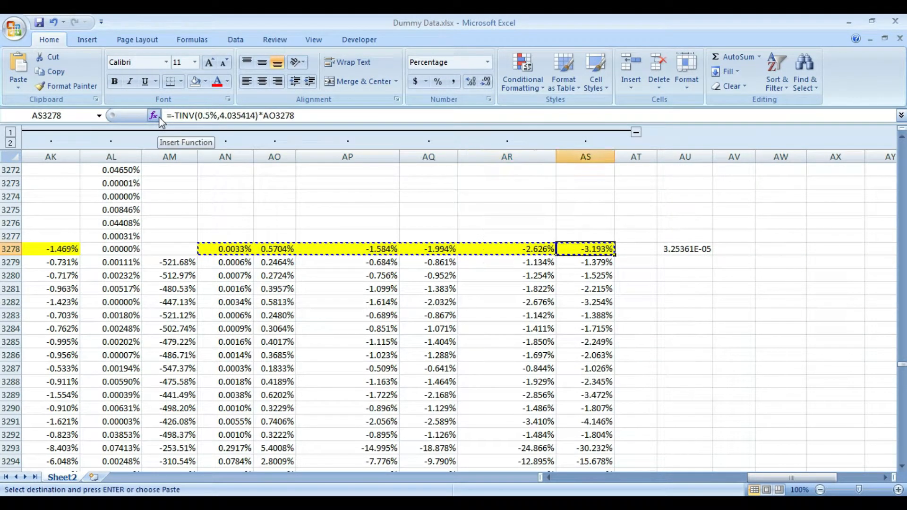
key("ctrl+alt+v")
key("t")
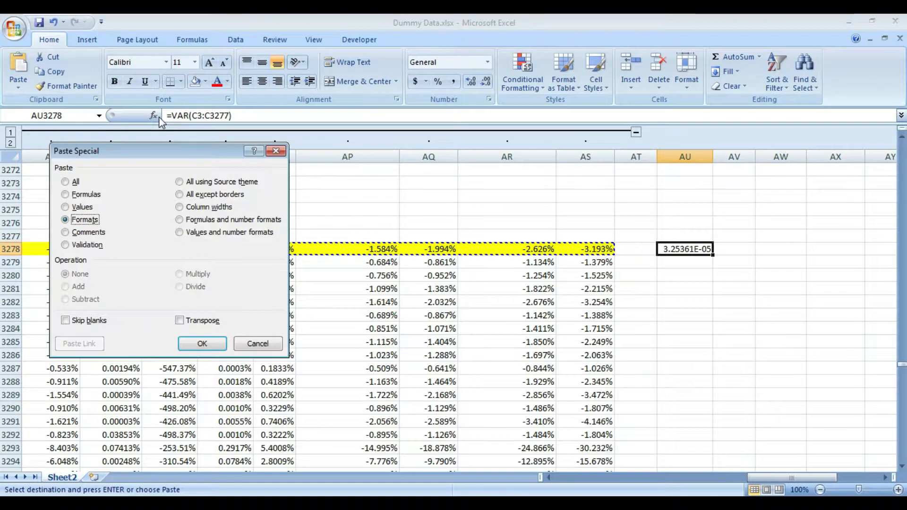
key("Return")
- Enter the standard deviation formula =SQRT(AU3278) in cell AV3278
key("Right")
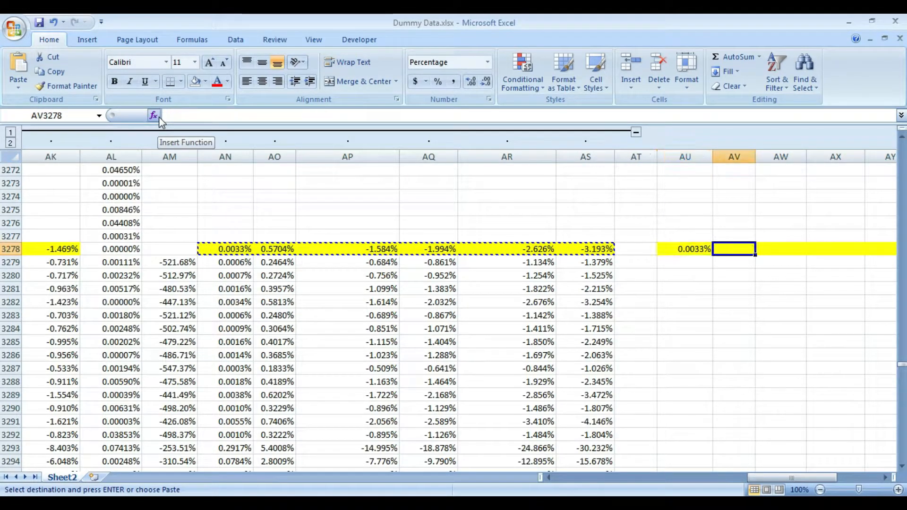
type("=sq")
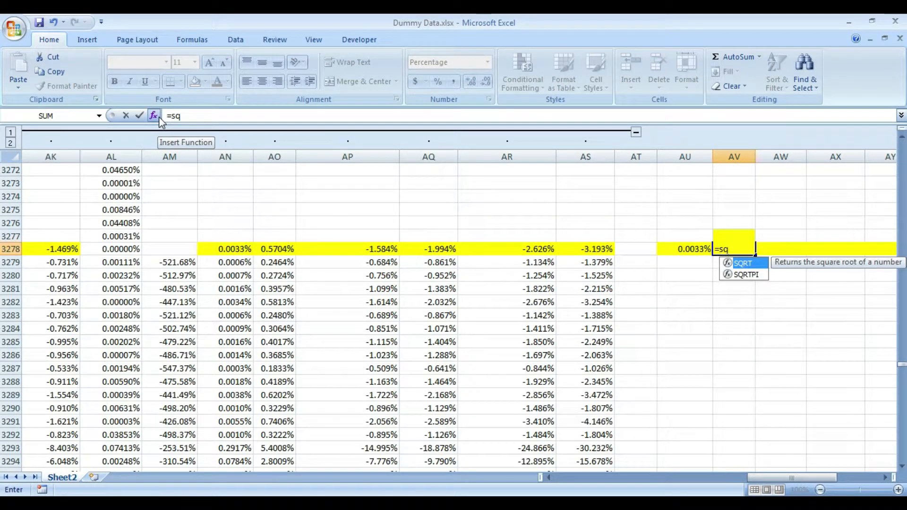
key("Tab")
key("Left")
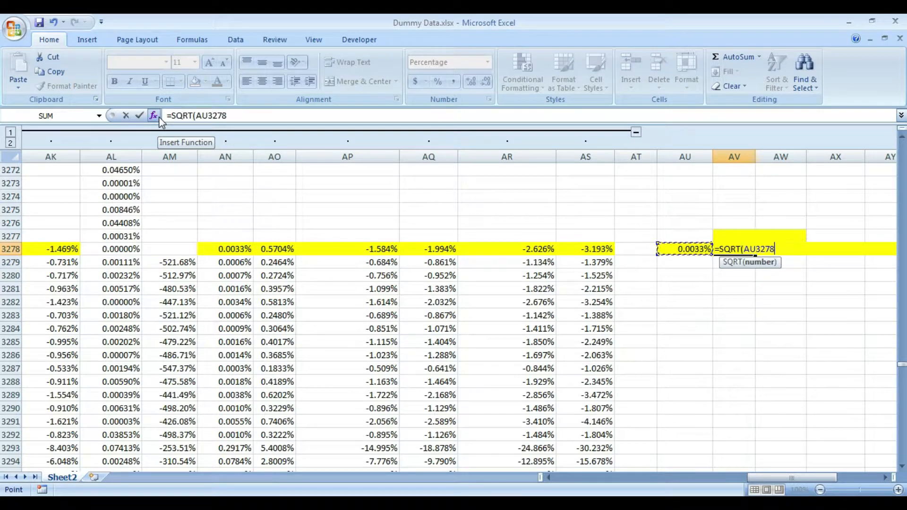
type(")")
key("Return")
- Enter the 5% VaR formula =AV3278*NORMSINV(5%) in cell AW3278
key("Up")
key("Right")
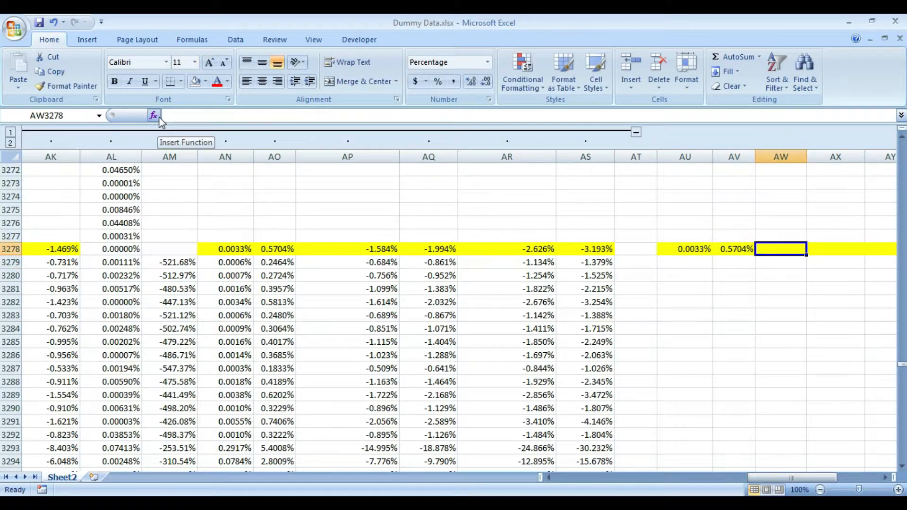
type("=")
key("Left")
type("*o")
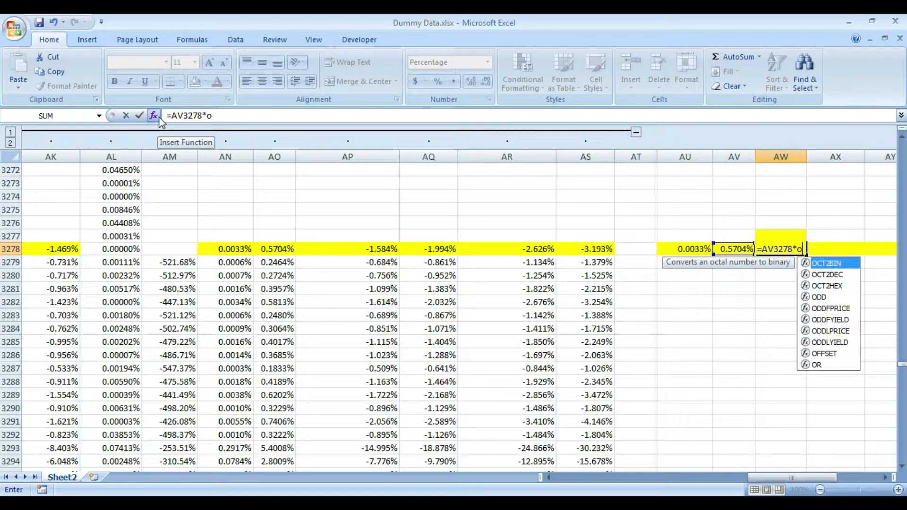
key("BackSpace")
type("norms")
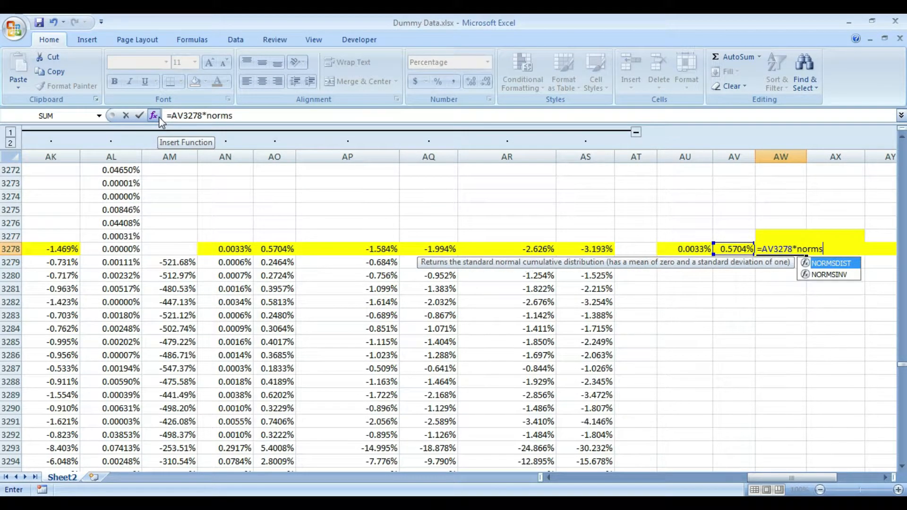
key("Down")
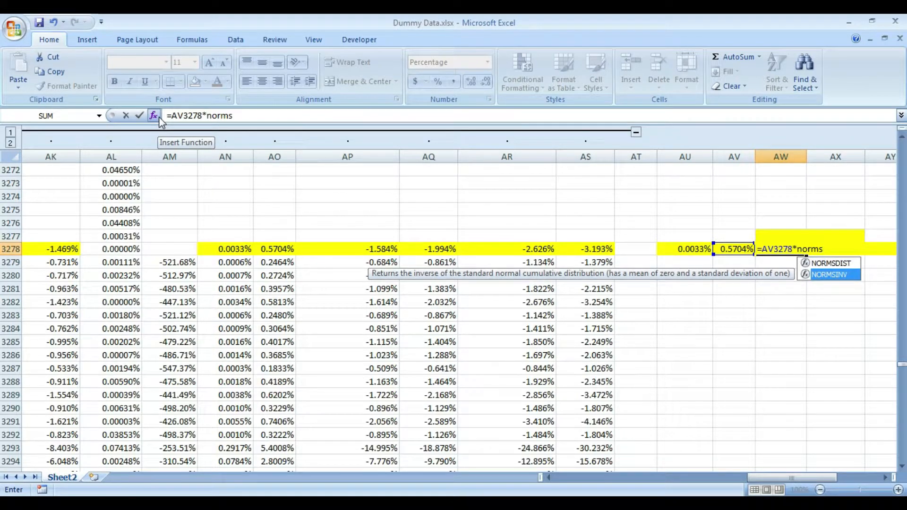
key("Tab")
type("5%)")
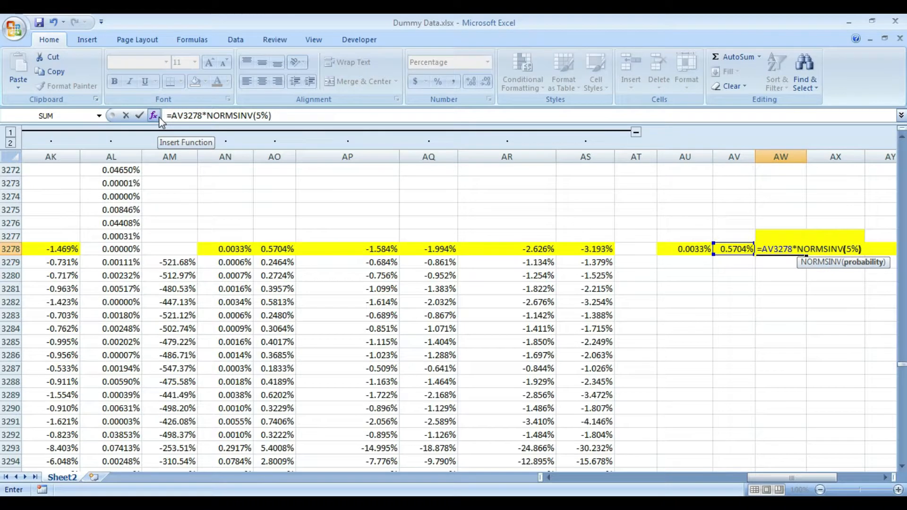
key("Return")
- Enter the 2.5% VaR formula =AV3278*NORMSINV(2.5%) in cell AX3278
key("Up")
key("Right")
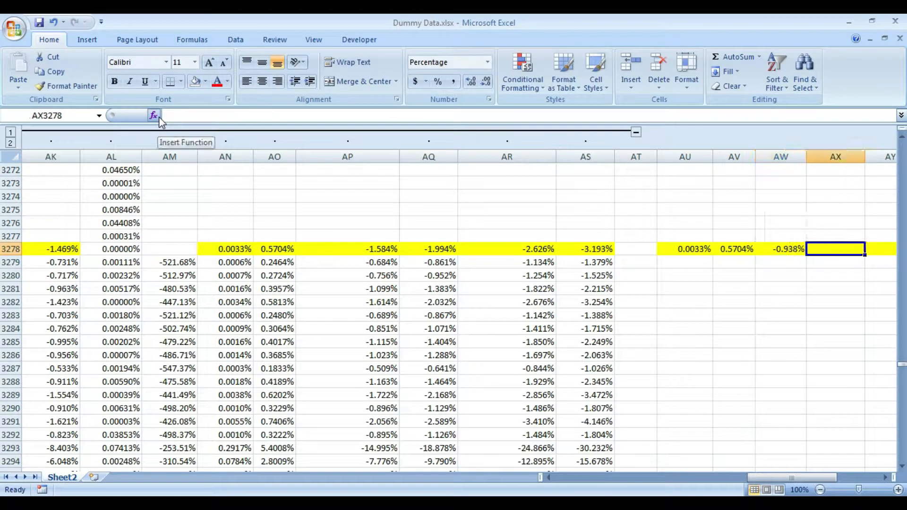
type("=")
key("Left")
key("Left")
type("*Norms")
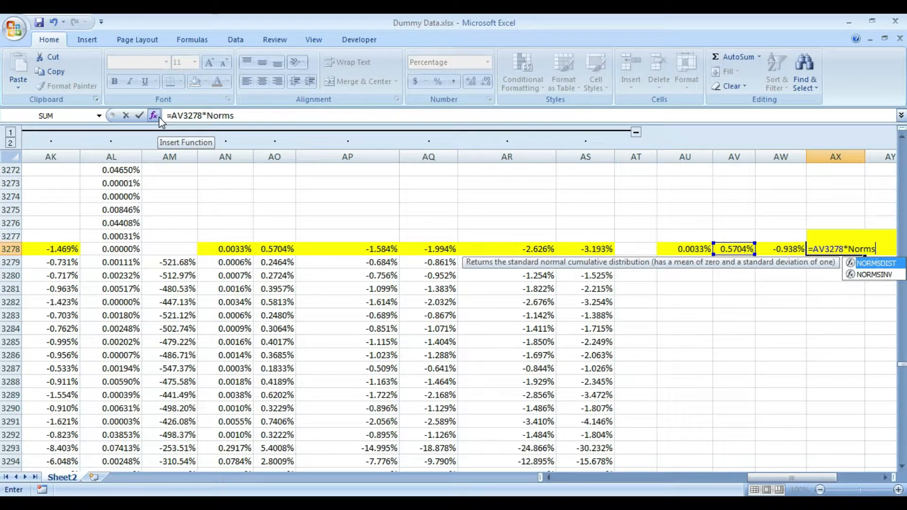
type("in")
key("Tab")
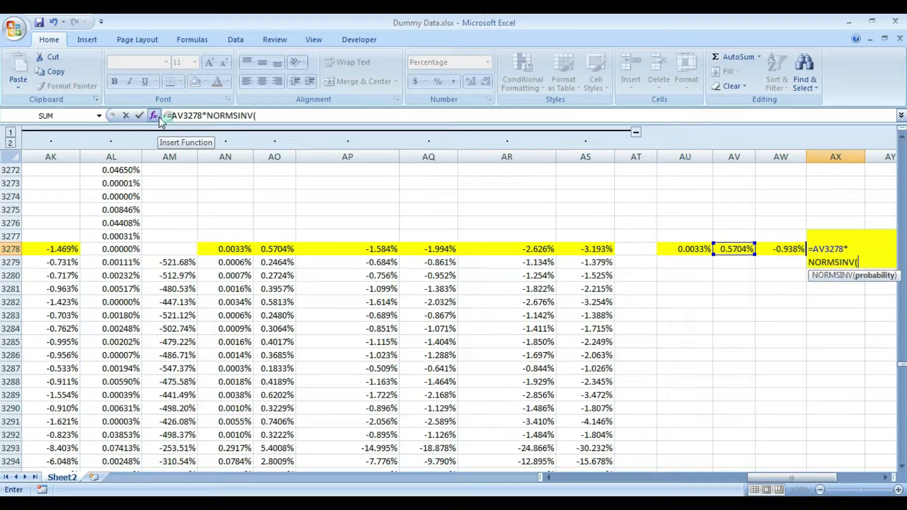
type("2.5%")
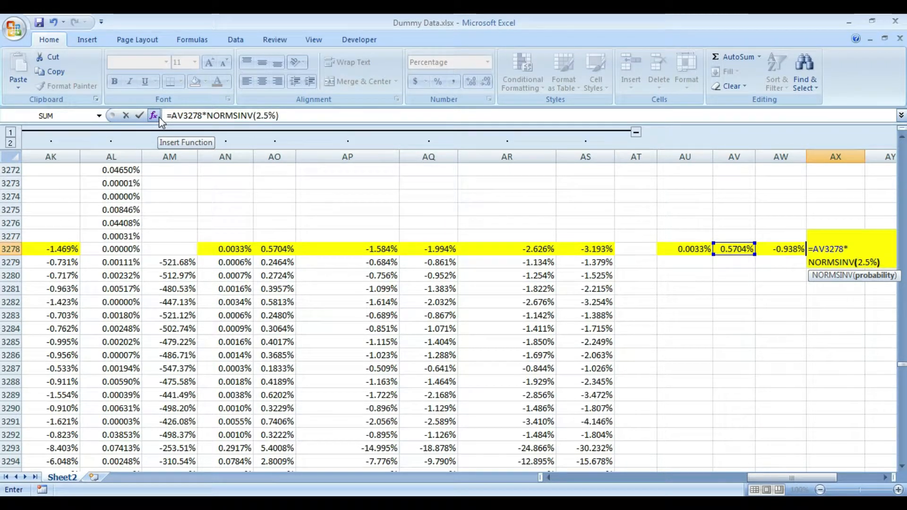
type(")")
key("Return")
- Enter the 1% VaR formula =AV3278*NORMSINV(1%) in cell AY3278, reusing the formula text from AX3278
key("Up")
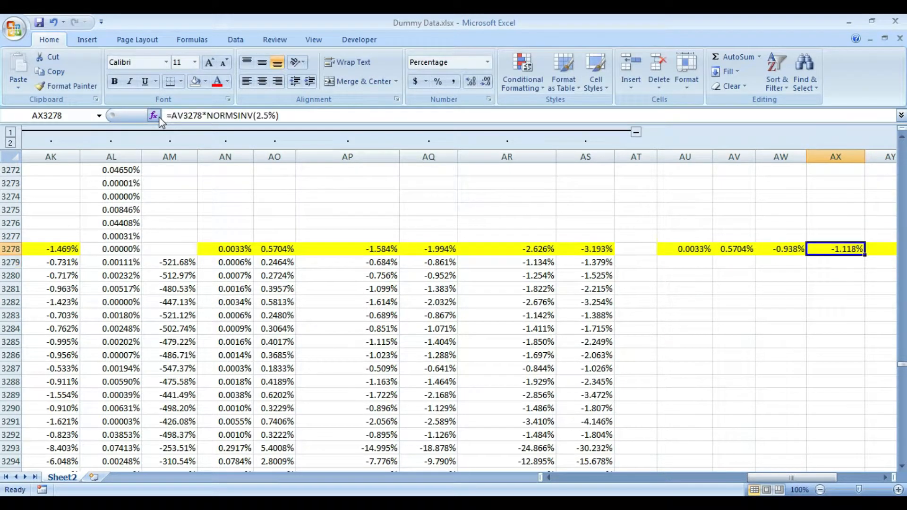
key("Right")
key("Left")
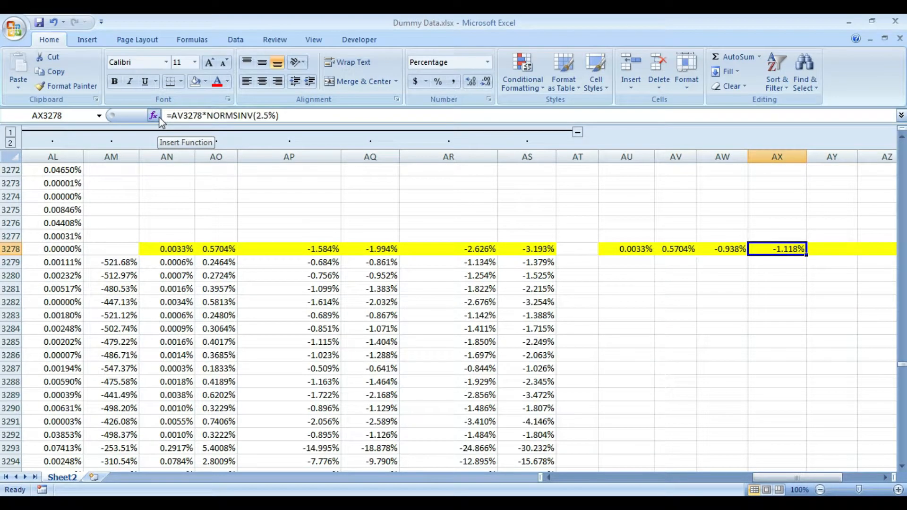
key("Left")
key("Right")
left_click_drag(296, 115, 92, 113)
key("ctrl+c")
key("Return")
key("Up")
key("Right")
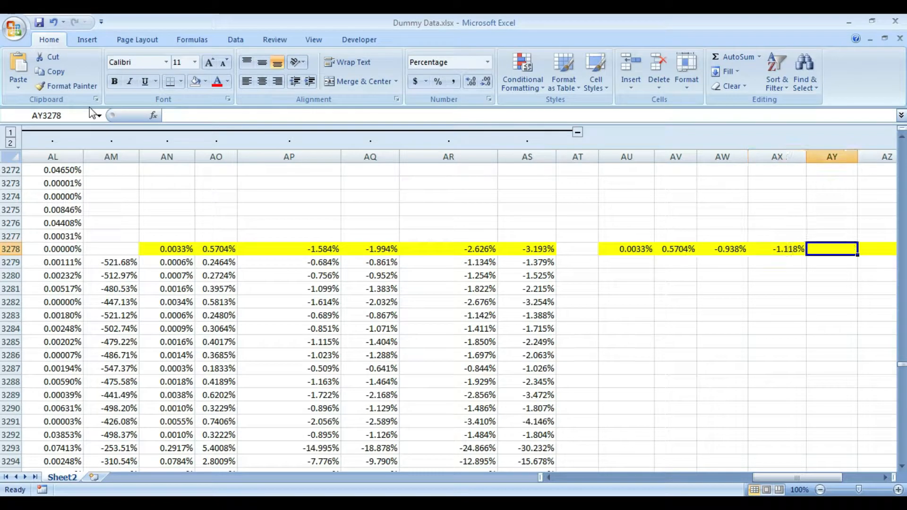
key("F2")
key("ctrl+v")
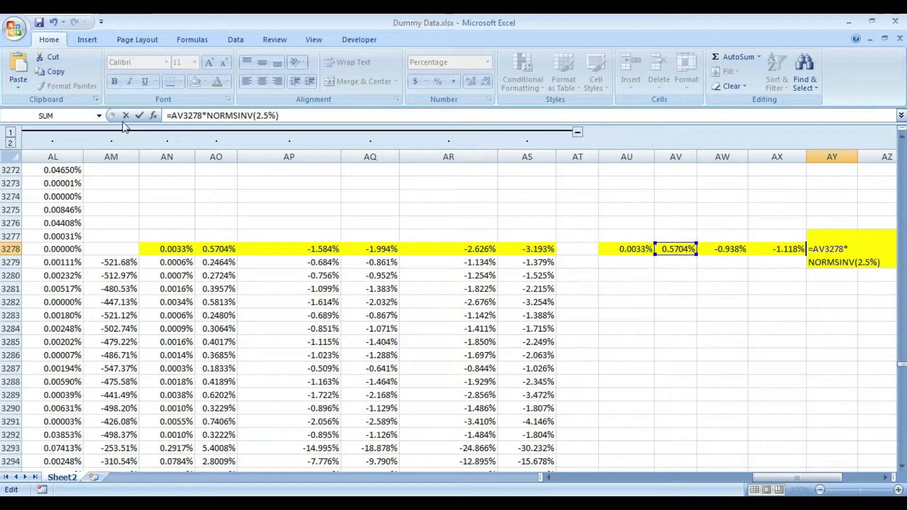
left_click(269, 117)
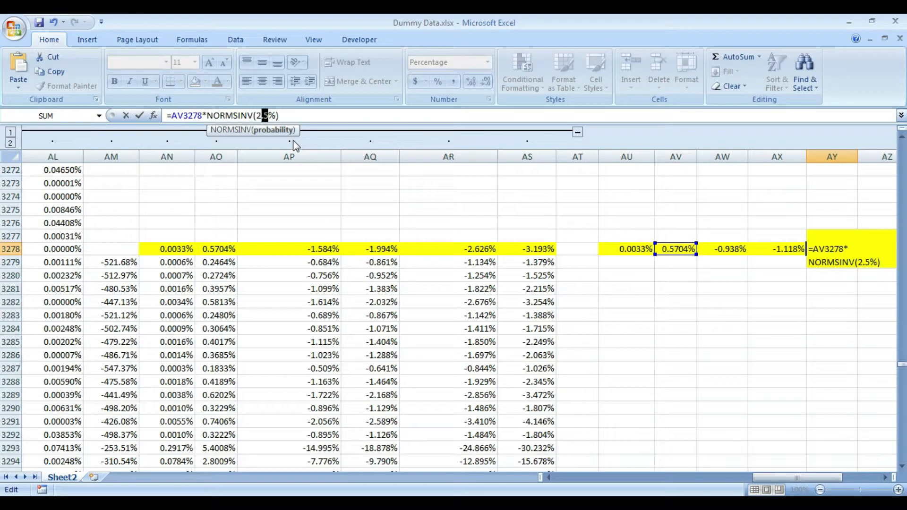
type("1")
key("Return")
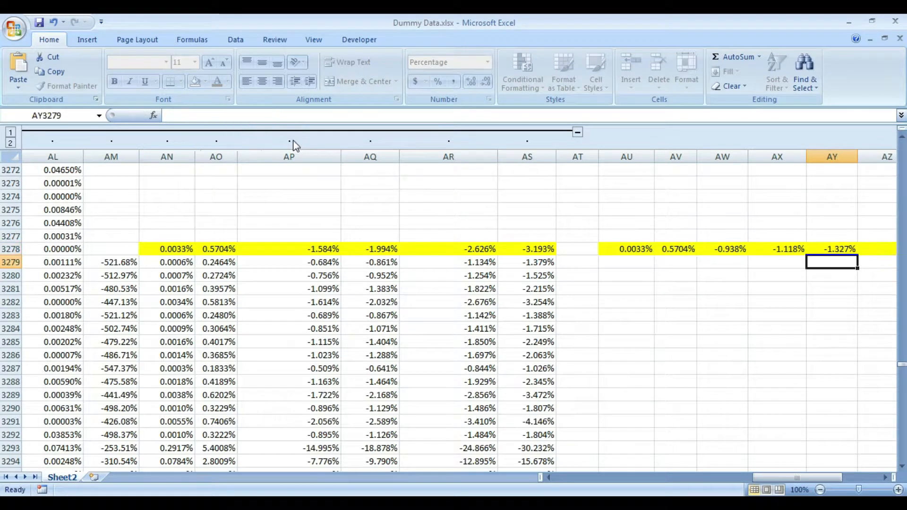
- Enter the 0.5% VaR formula =AV3278*NORMSINV(0.5%) in cell AZ3278, reusing the formula text from AY3278
key("Up")
left_click_drag(283, 117, 86, 79)
key("ctrl+c")
key("Return")
key("Right")
key("Up")
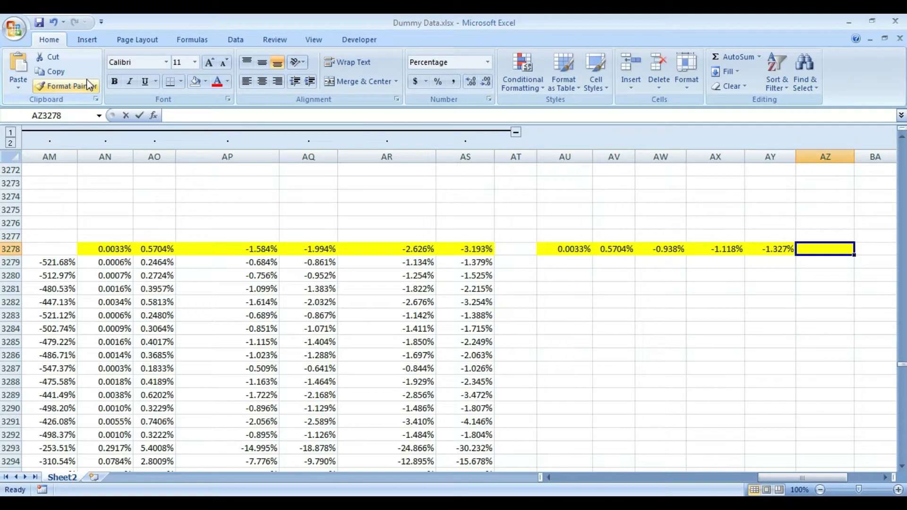
key("F2")
key("ctrl+v")
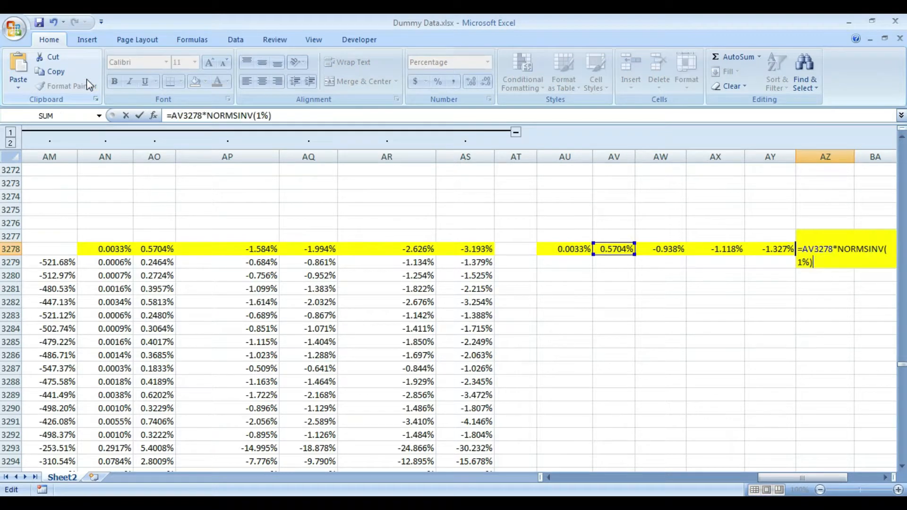
left_click(262, 116)
type("0.5")
key("ctrl+Return")
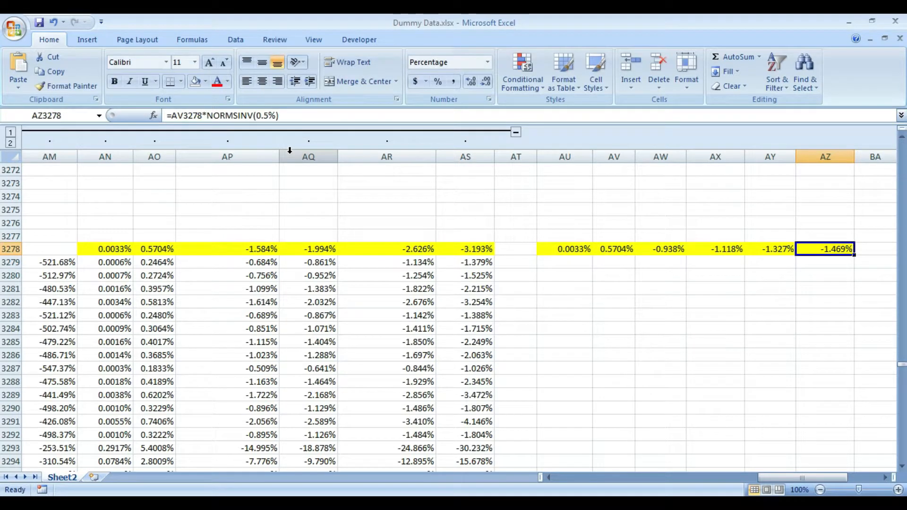
key("Left")
key("Left")
key("Left")
key("Left")
key("Left")
key("Left")
key("Right")
key("Right")
key("Right")
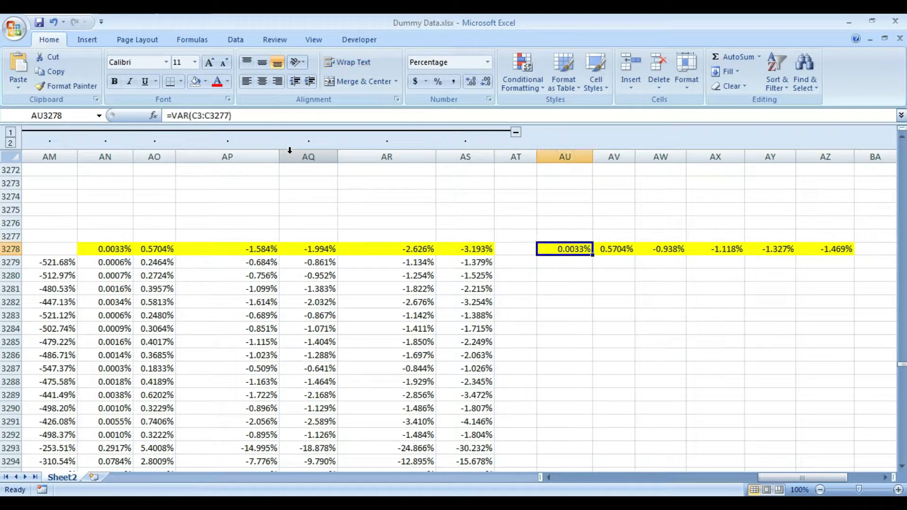
key("Up")
key("Up")
key("Up")
key("alt+Tab")
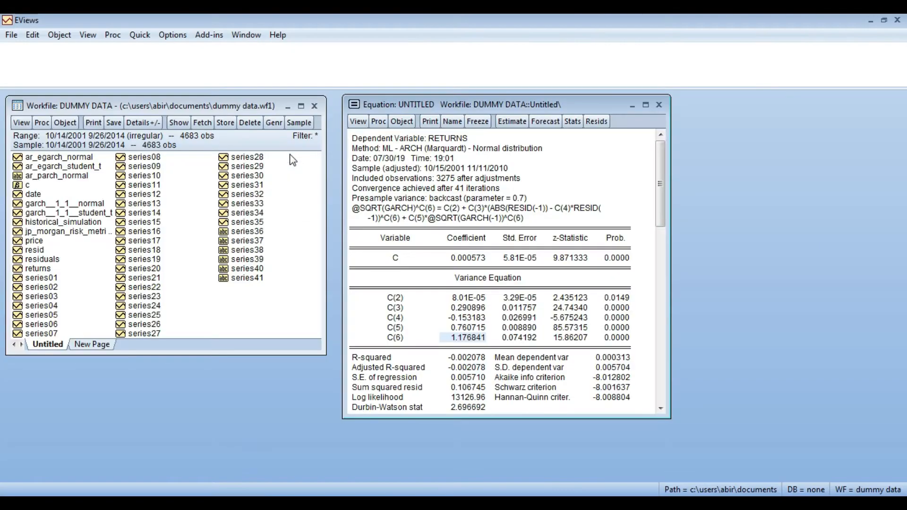
left_click_drag(526, 218, 370, 213)
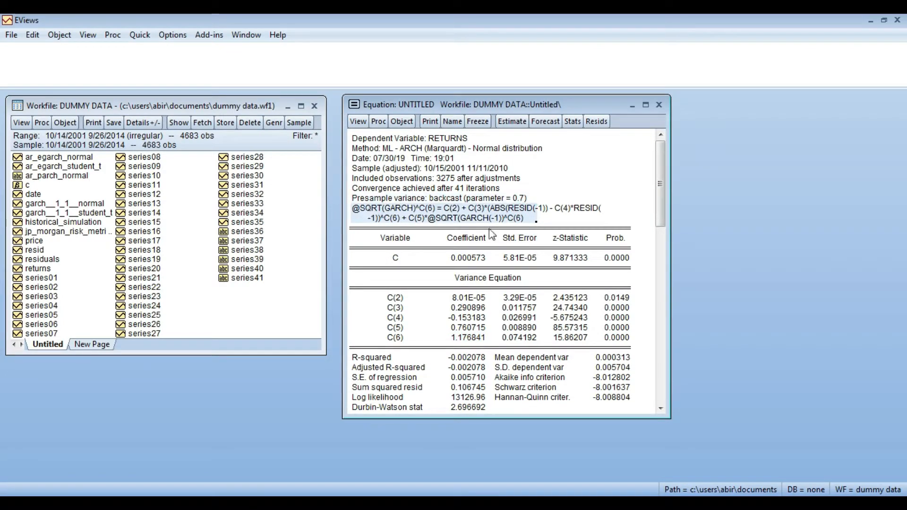
left_click(552, 213)
left_click_drag(353, 210, 607, 220)
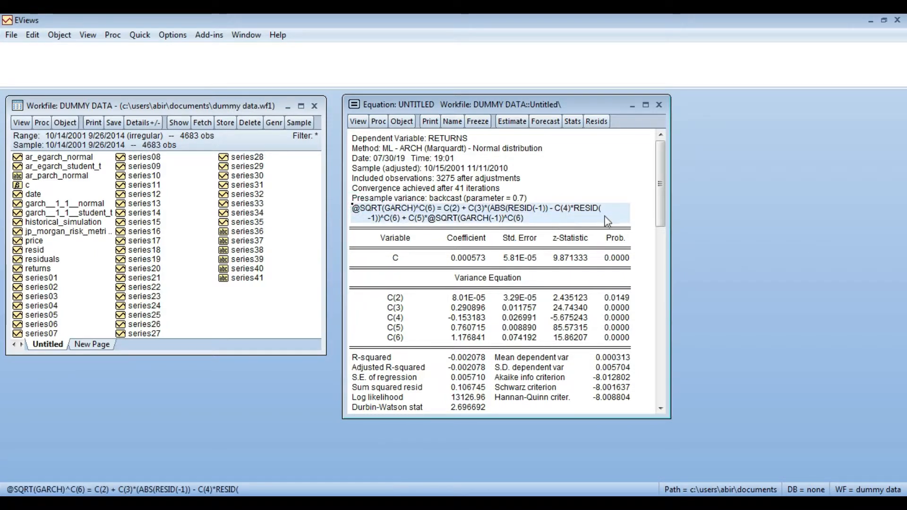
key("ctrl+c")
left_click(430, 287)
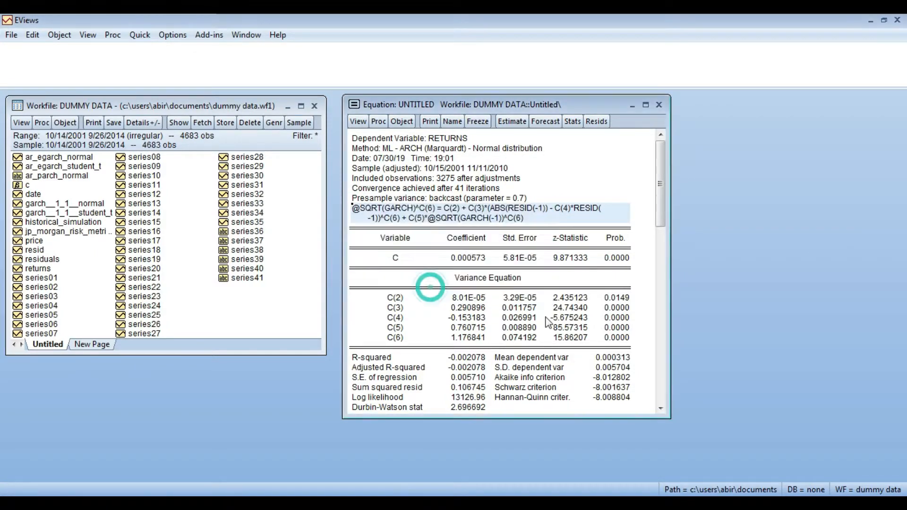
key("alt+Tab")
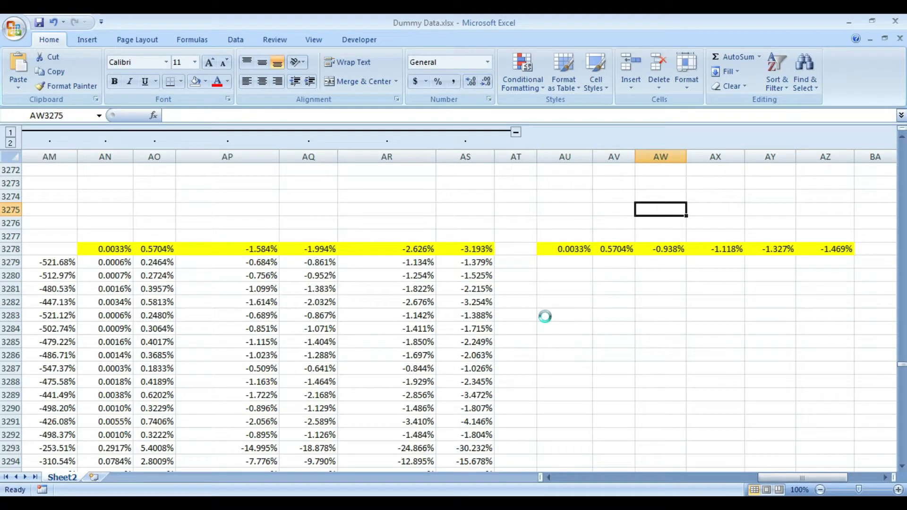
key("ctrl+v")
- Collapse the grouped columns between D and AT
key("Right")
key("Right")
key("Right")
key("Right")
key("Right")
key("Left")
key("Left")
key("Left")
key("Left")
key("Left")
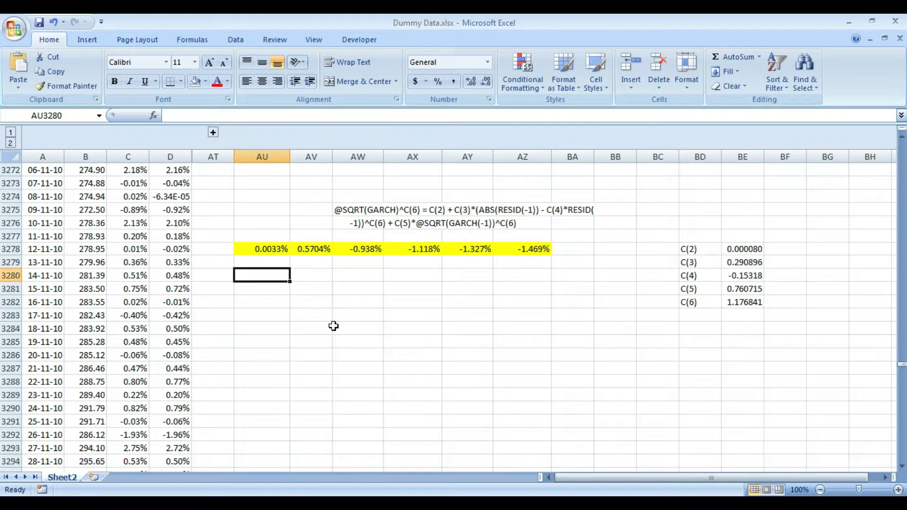
key("Left")
key("Left")
key("Left")
key("Left")
key("Right")
key("Right")
key("Right")
key("Up")
key("Right")
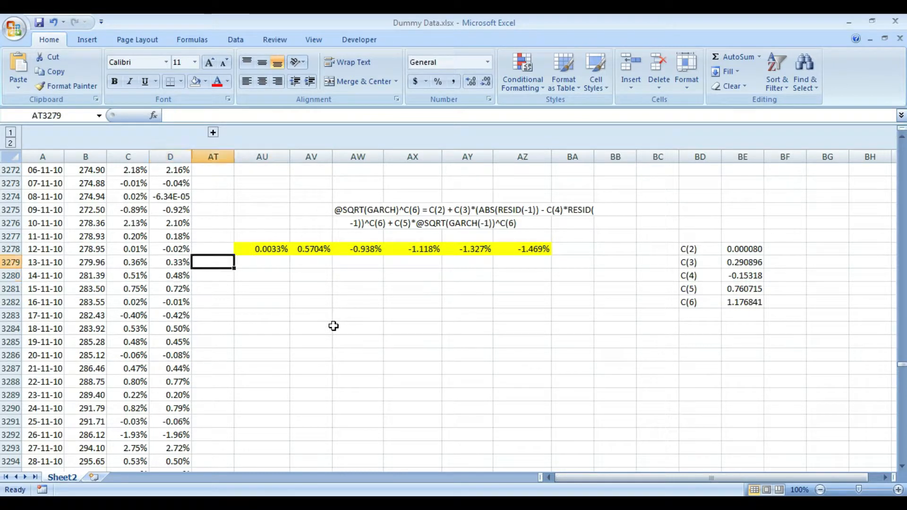
key("Right")
key("Left")
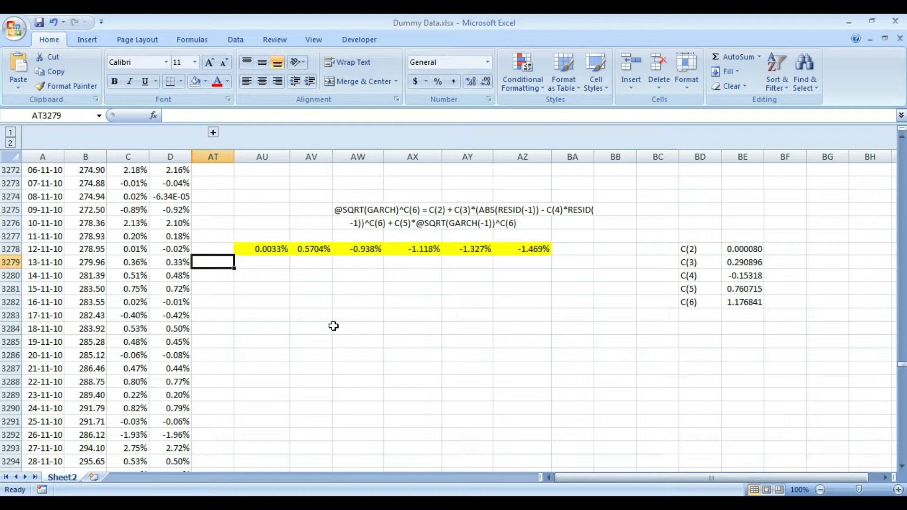
- Copy the C(6) coefficient value from cell BE3282
double_click(741, 302)
scroll(503, 216, "up", 3)
key("shift+Home")
key("ctrl+c")
key("Return")
key("Up")
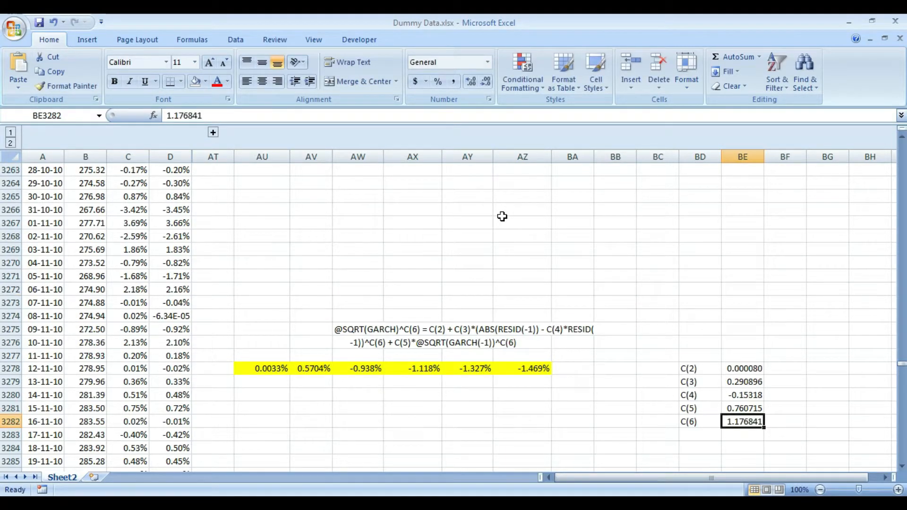
- Replace the exponent of the σ header in cell AT2 with 1.176841
key("Left")
key("Left")
key("Left")
key("Left")
key("Left")
key("Left")
key("Left")
key("Left")
key("Left")
key("Left")
key("Left")
key("Up")
key("Up")
key("Up")
key("Up")
key("ctrl+Up")
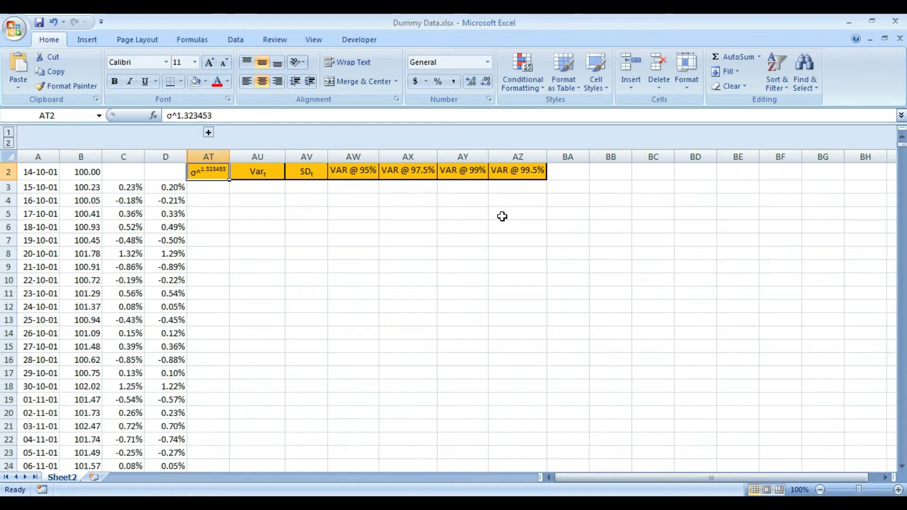
left_click(237, 117)
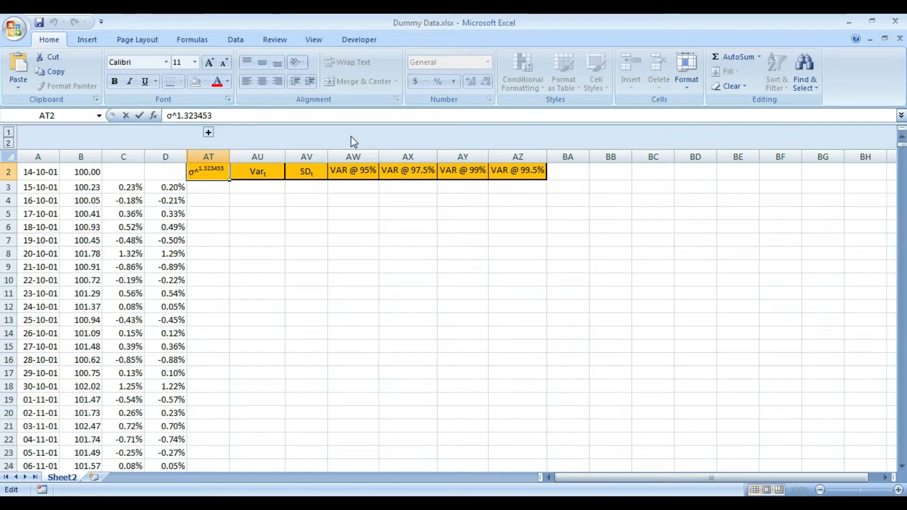
key("shift+Home")
key("shift+Right")
key("shift+Right")
key("ctrl+v")
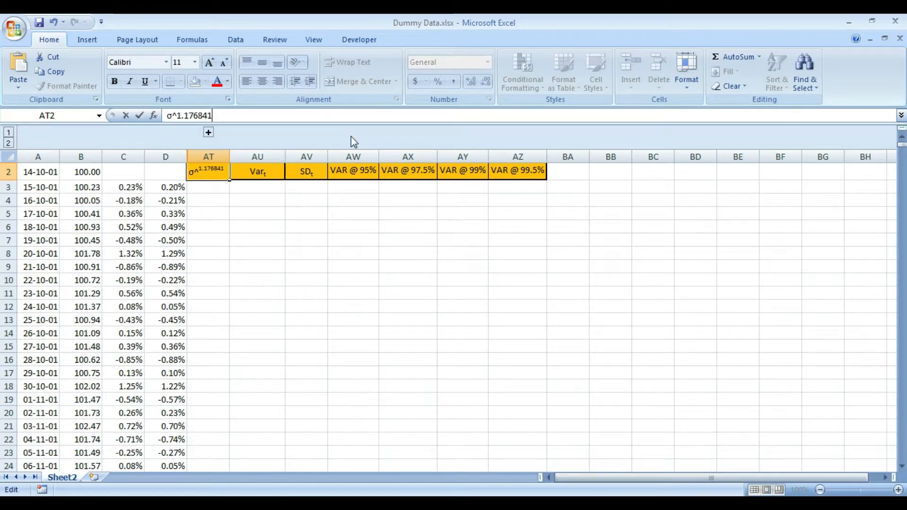
key("ctrl+Return")
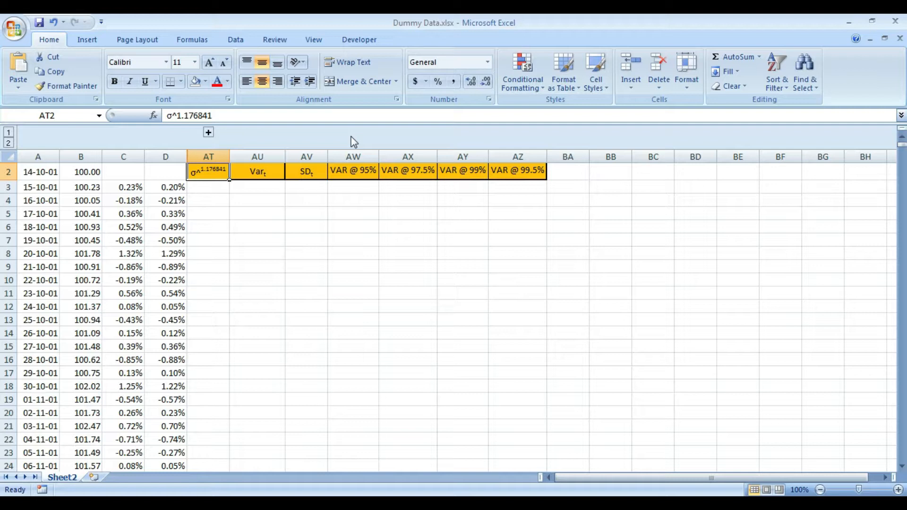
- Return to cell AT3279, one row below the first row of VaR formulas
key("ctrl+Down")
key("Up")
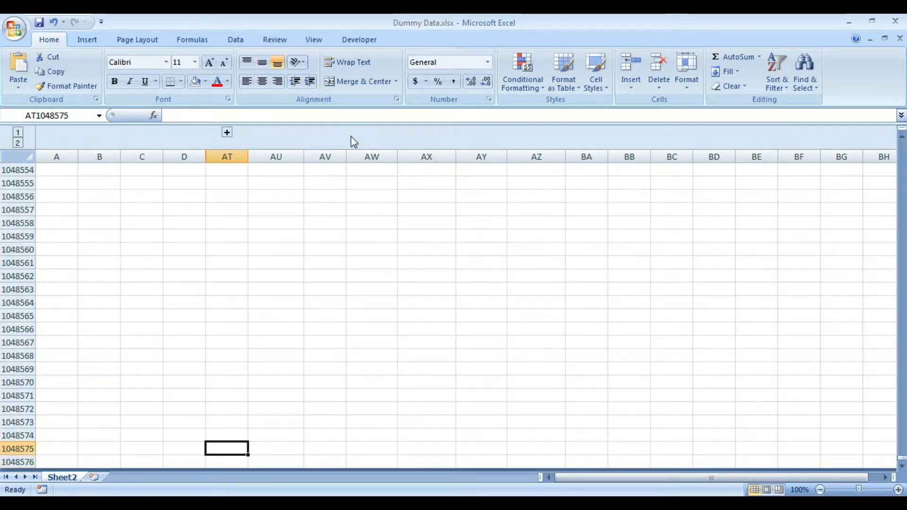
key("ctrl+Up")
key("Right")
key("ctrl+Down")
key("Left")
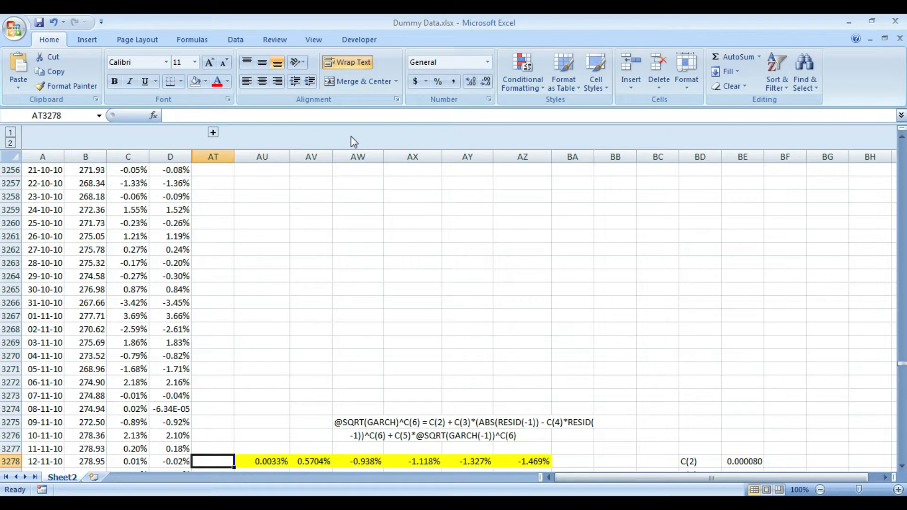
key("Down")
key("Down")
key("Down")
key("Down")
key("Up")
key("Up")
key("Up")
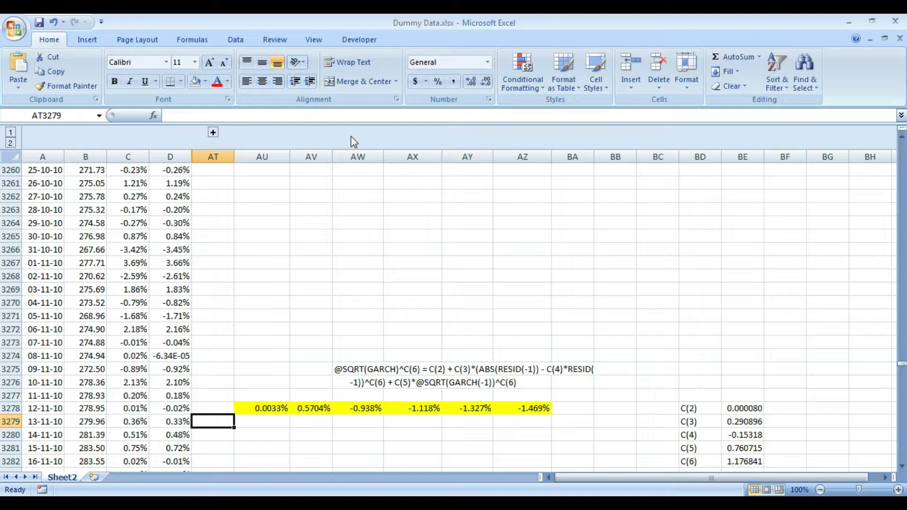
- Copy the C(2) coefficient value from cell BE3278
key("Right")
key("Right")
key("Right")
key("Right")
key("Right")
key("Right")
key("Right")
key("Right")
key("Right")
key("Right")
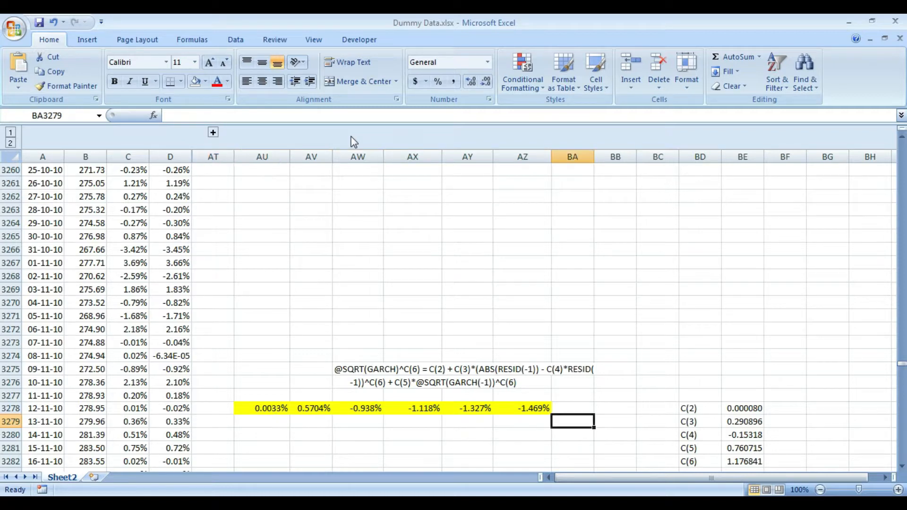
key("Up")
key("Right")
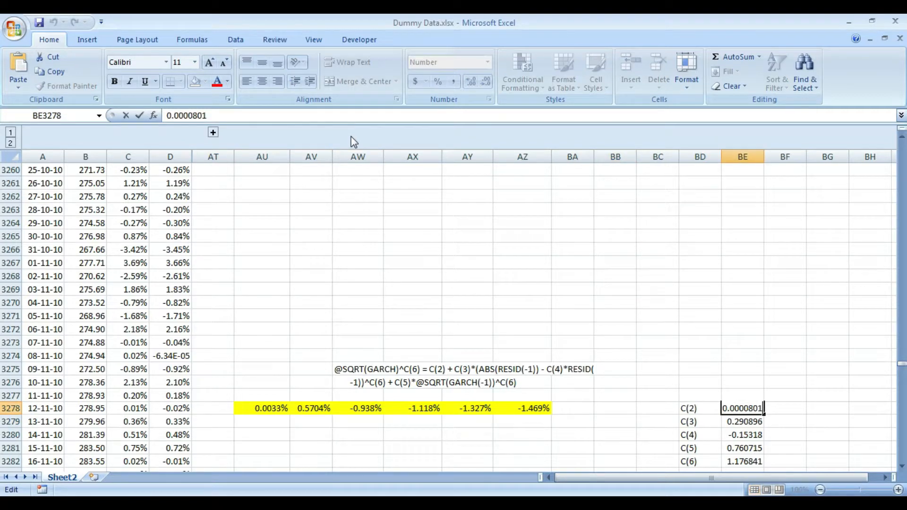
- Enter =0.0000801 in cell AT3279 as the start of the PARCH equation
key("Left")
key("Left")
key("Left")
key("Left")
key("Left")
key("Left")
key("Left")
key("Left")
key("Left")
key("Left")
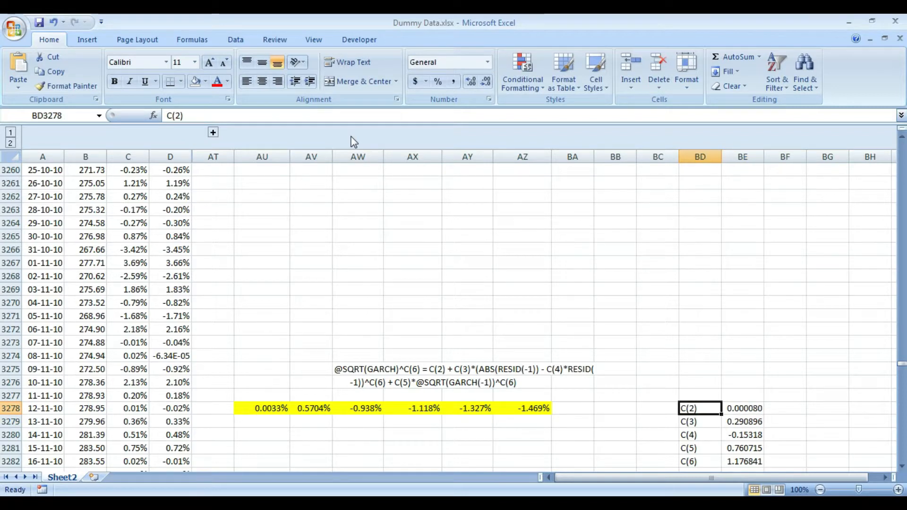
key("Down")
key("Left")
type("=0.0000801")
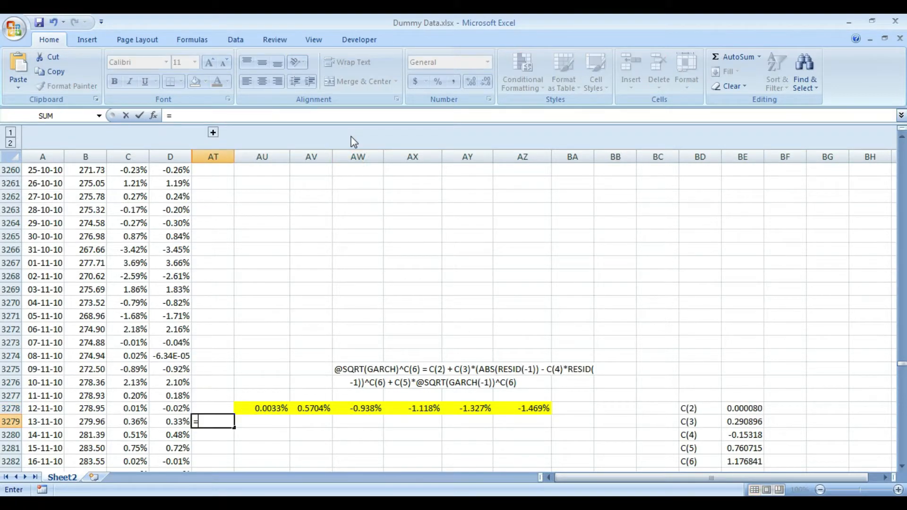
key("Return")
- Copy the C(3) coefficient value from cell BE3279
key("Up")
key("Right")
key("Right")
key("Right")
key("Right")
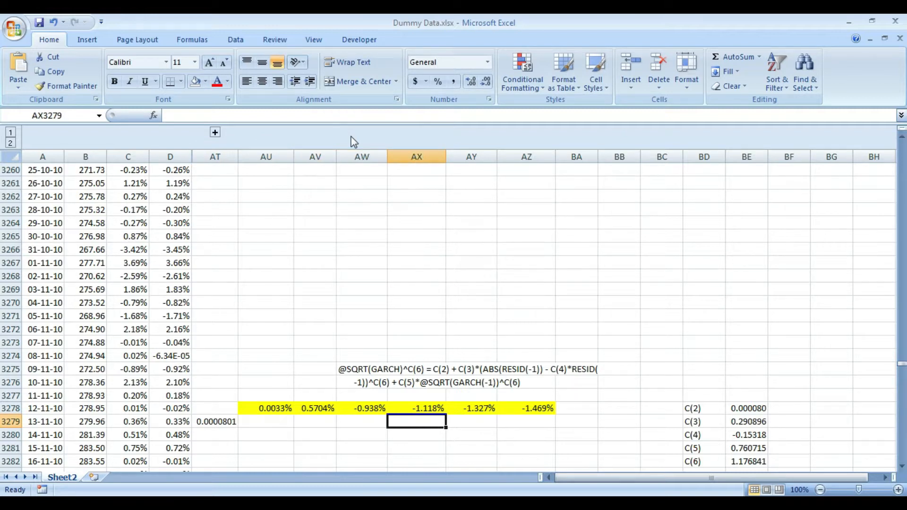
key("Right")
key("Right")
key("Right")
key("Right")
key("Right")
key("Right")
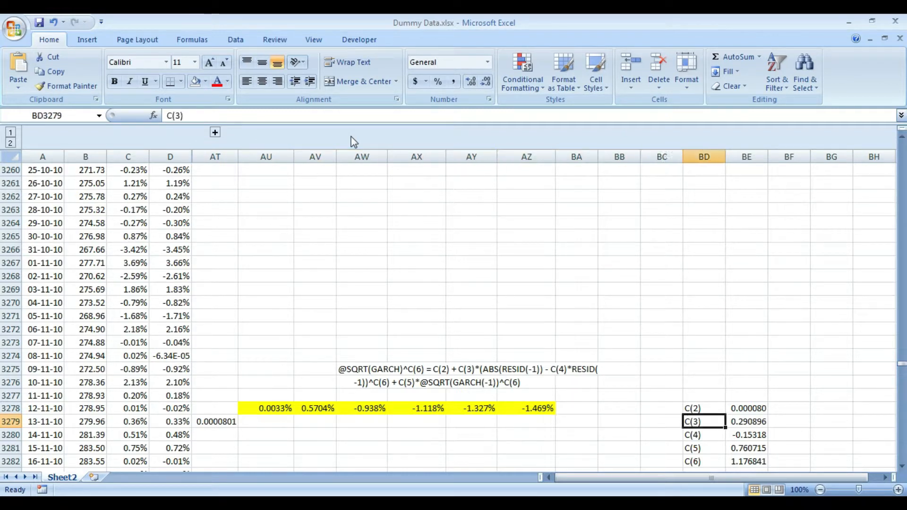
key("Right")
key("F2")
key("shift+Left")
key("shift+Left")
key("shift+Left")
key("shift+Left")
key("shift+Left")
key("shift+Left")
key("shift+Left")
key("shift+Left")
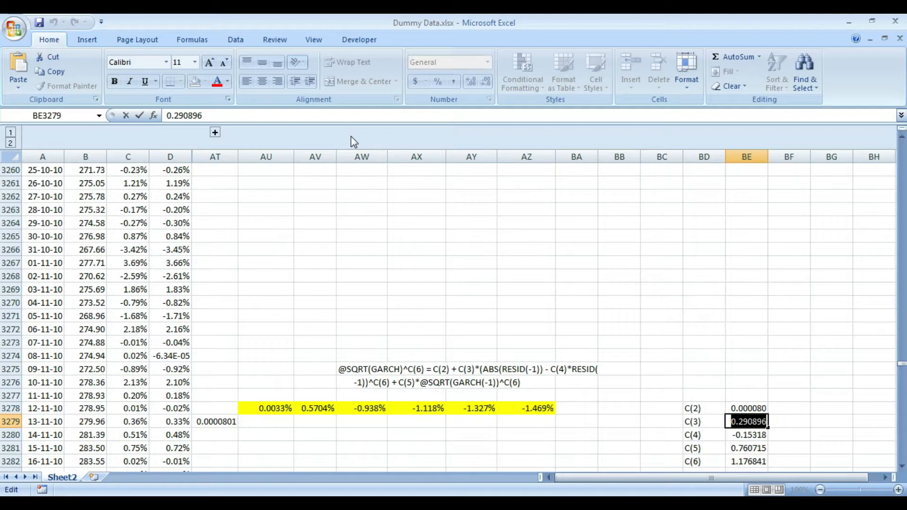
key("Escape")
- Append +(0.290896 to the formula in cell AT3279 as the start of the C(3) term
key("Left")
key("Left")
key("Left")
key("Left")
key("Left")
key("Left")
key("Left")
key("Left")
key("Left")
key("Left")
key("Left")
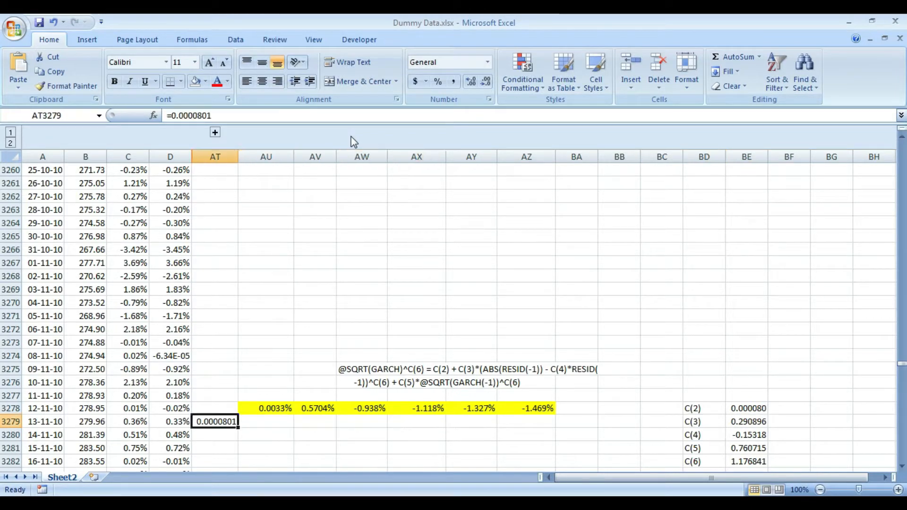
key("F2")
type("+")
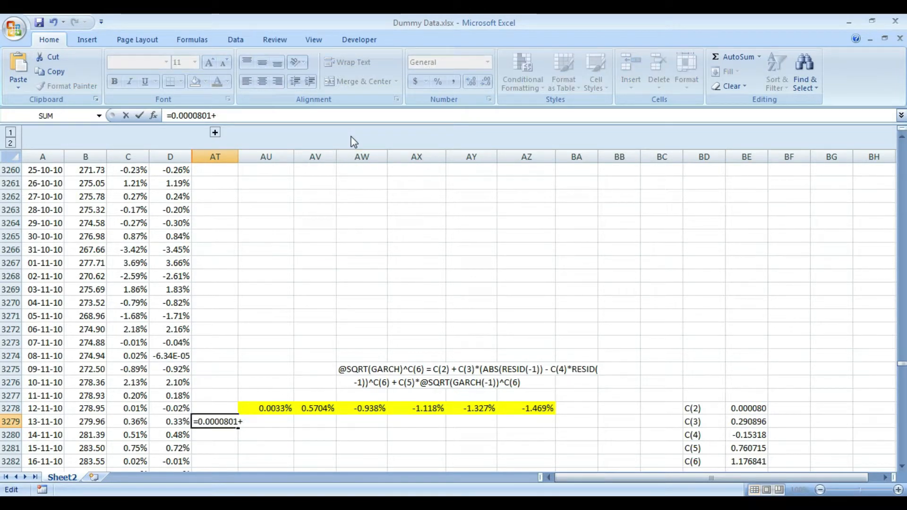
type("(")
key("ctrl+v")
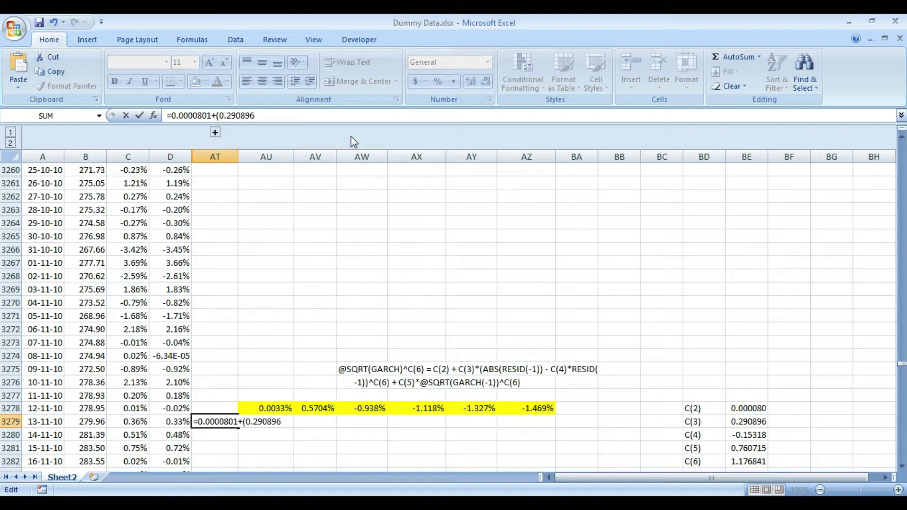
- Multiply the 0.290896 coefficient by (ABS(D3278)), close the term and enter the formula in AT3279
type("*")
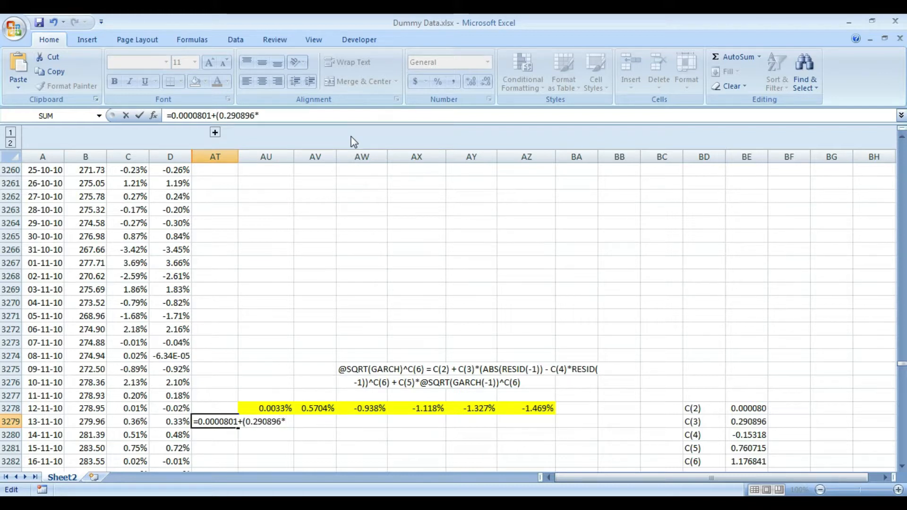
type("(abs")
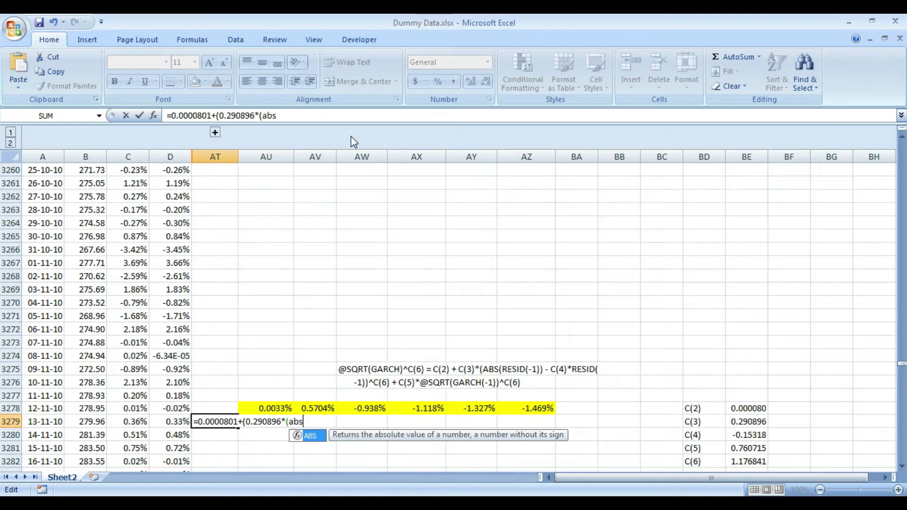
key("Tab")
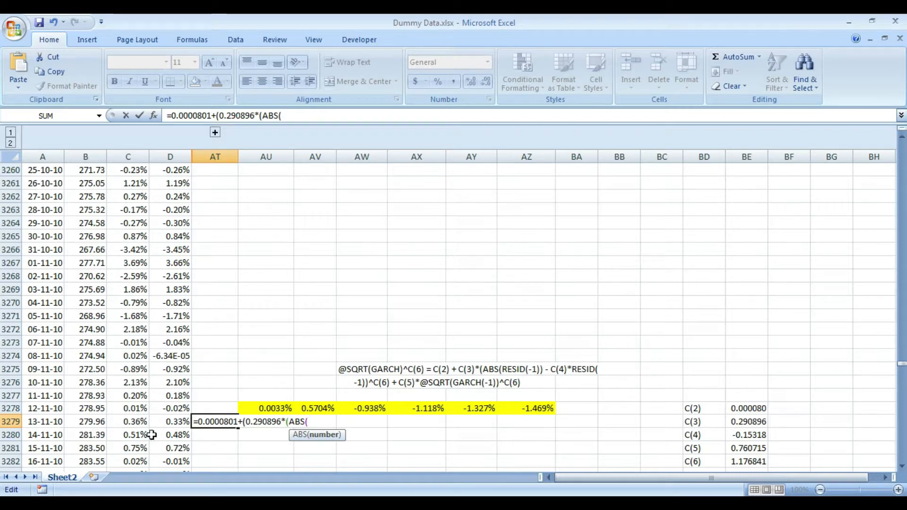
left_click(178, 410)
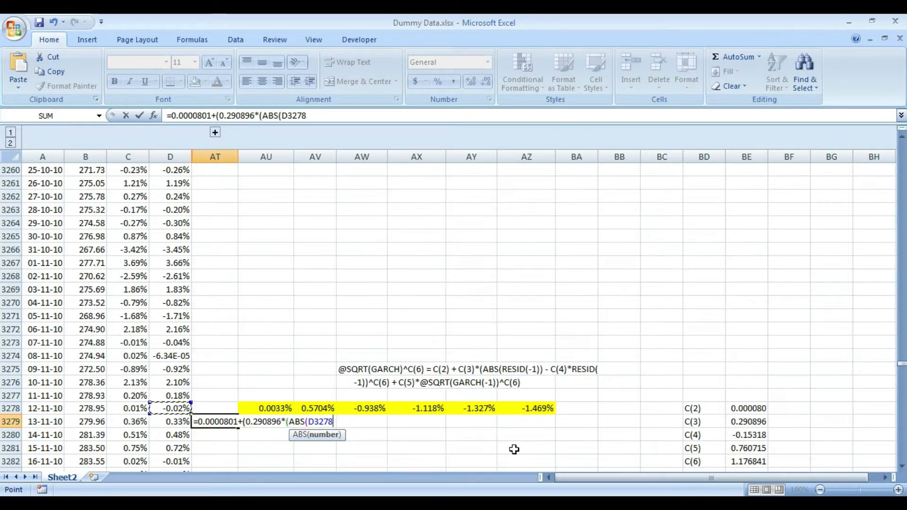
type(")")
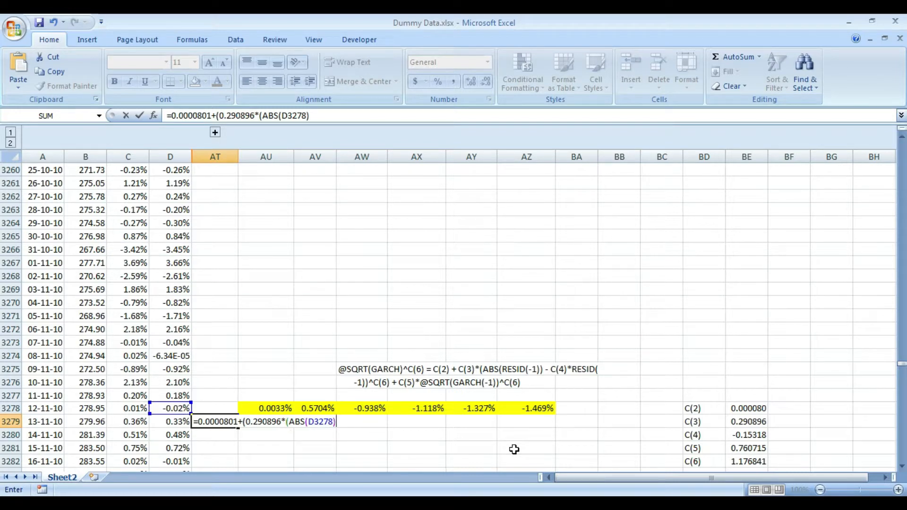
type("))")
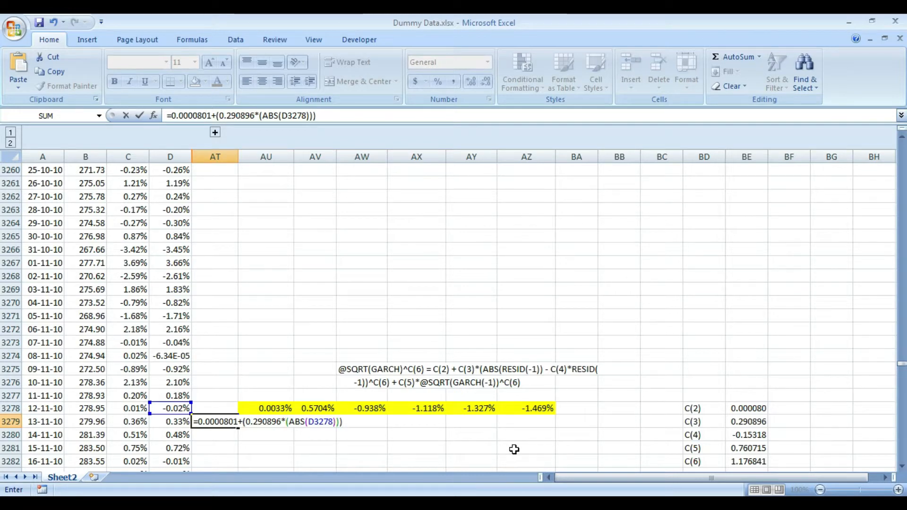
key("Return")
key("Up")
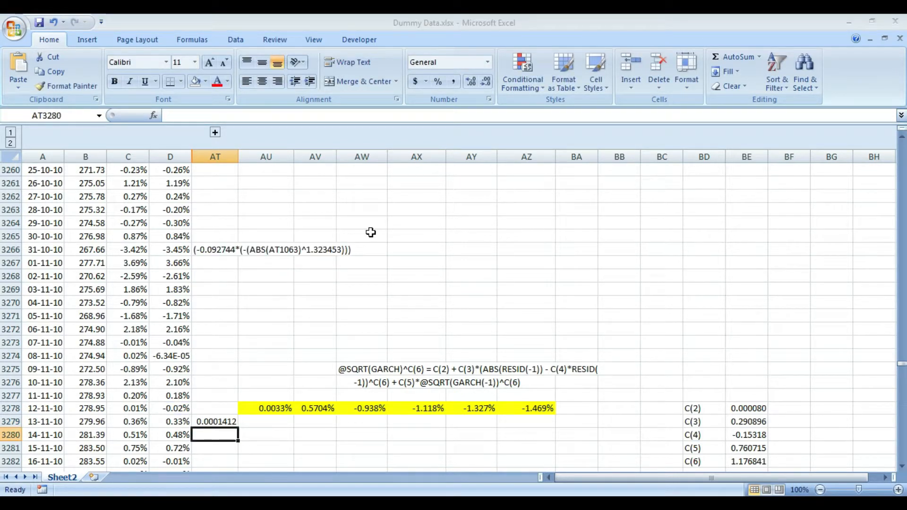
- Copy the C(4) coefficient value from cell BE3280
key("Right")
key("Right")
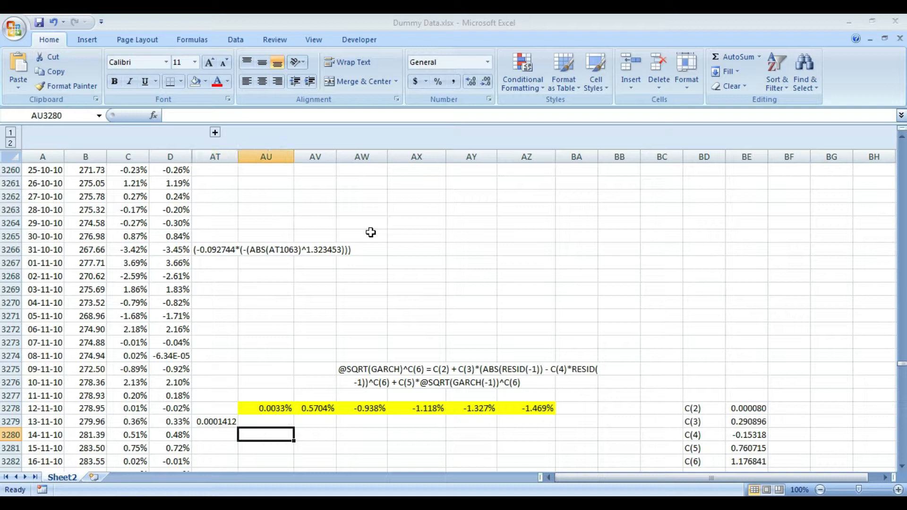
left_click(754, 440)
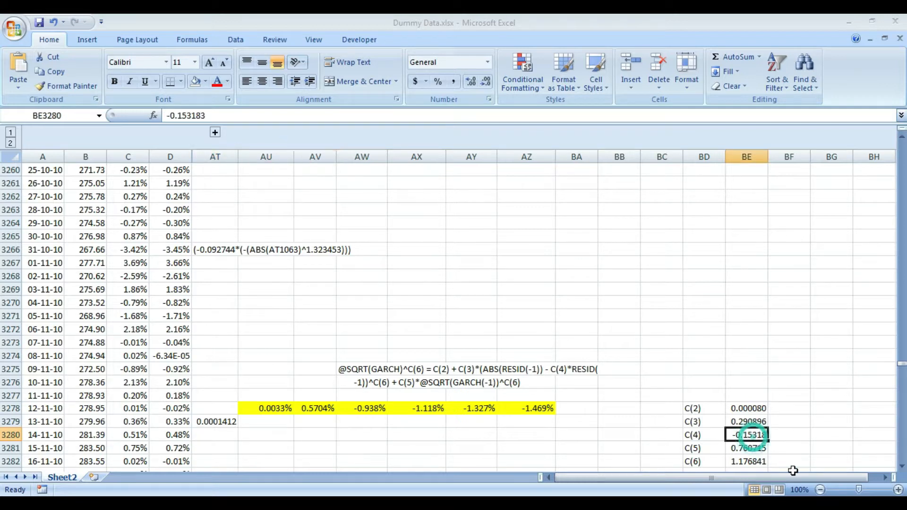
key("F2")
key("shift+Home")
key("shift+Left")
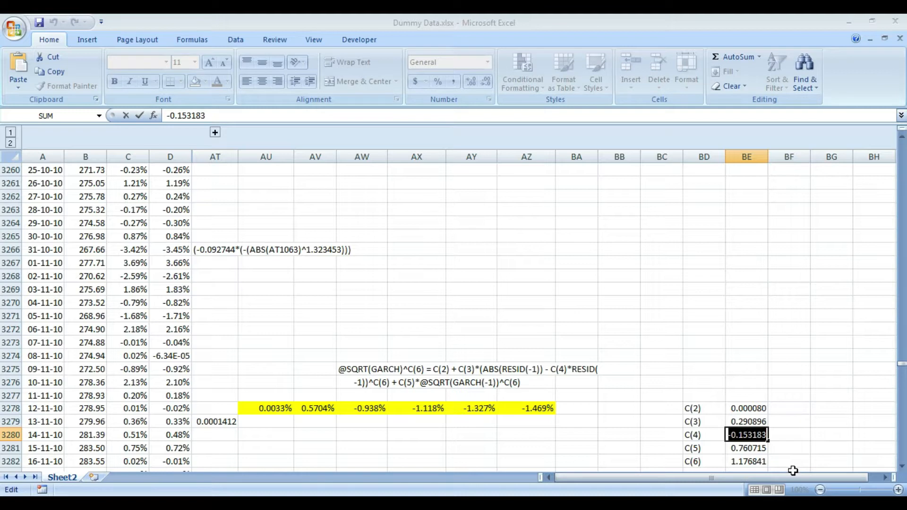
key("Escape")
- Append -(-0.153183 to the formula in cell AT3279 as the start of the C(4) term
key("Left")
key("Left")
key("Left")
key("Left")
key("Left")
key("Left")
key("Left")
key("Left")
key("Left")
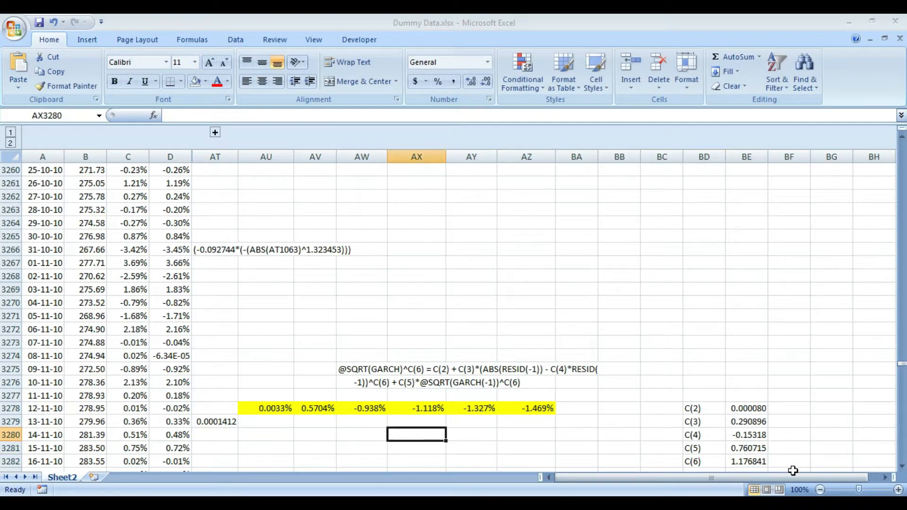
key("Left")
key("Left")
key("Up")
key("F2")
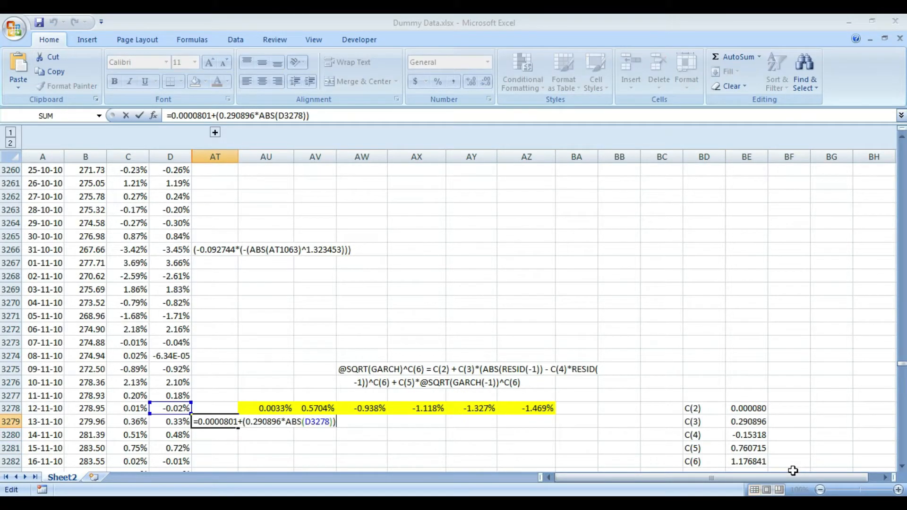
type("-(")
key("ctrl+v")
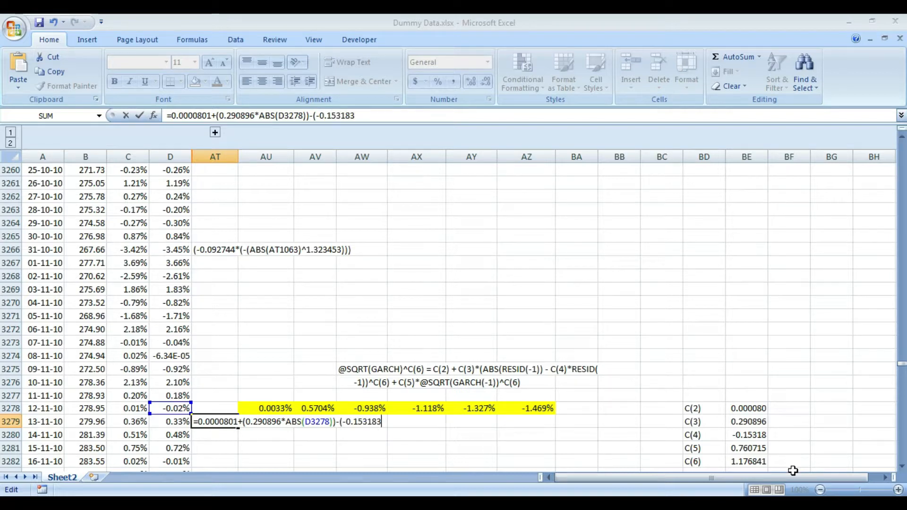
- Multiply the -0.153183 coefficient by the negative absolute residual of D3278 raised to the power 1.176841
type("*(")
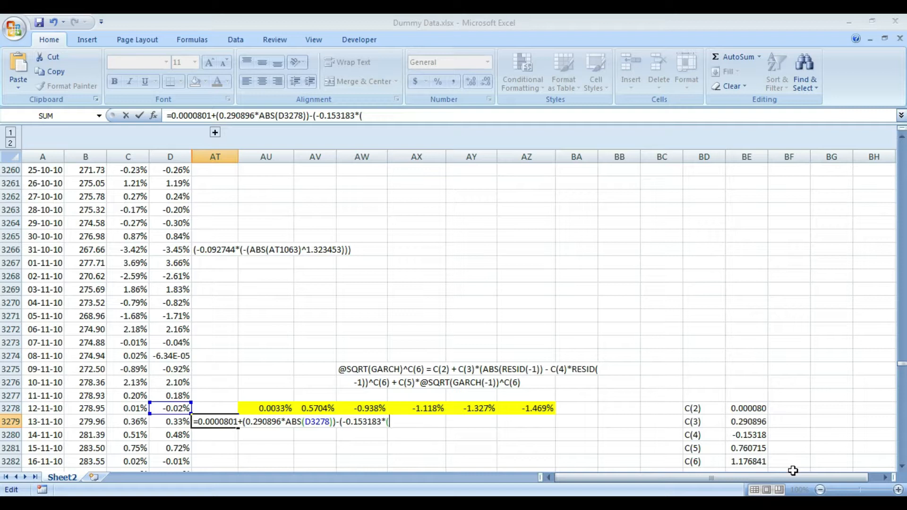
type("-")
type("AB")
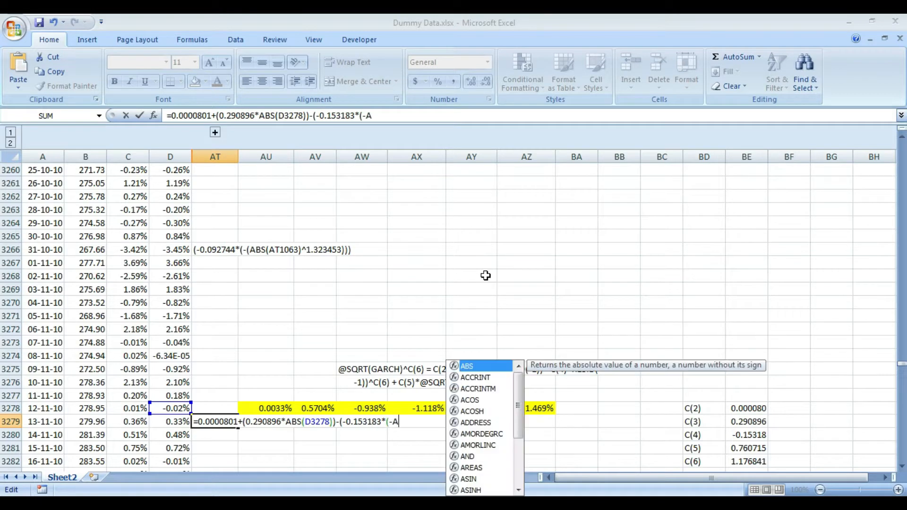
type("S(")
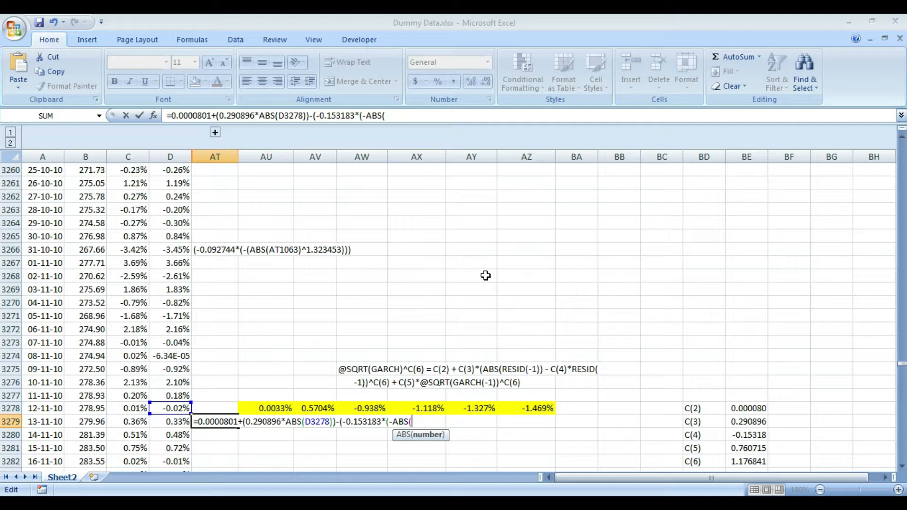
left_click(174, 408)
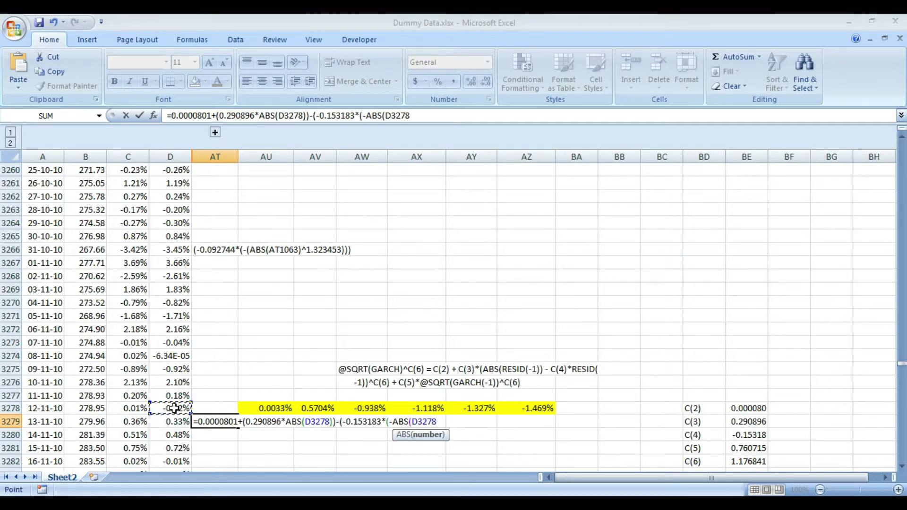
type(")")
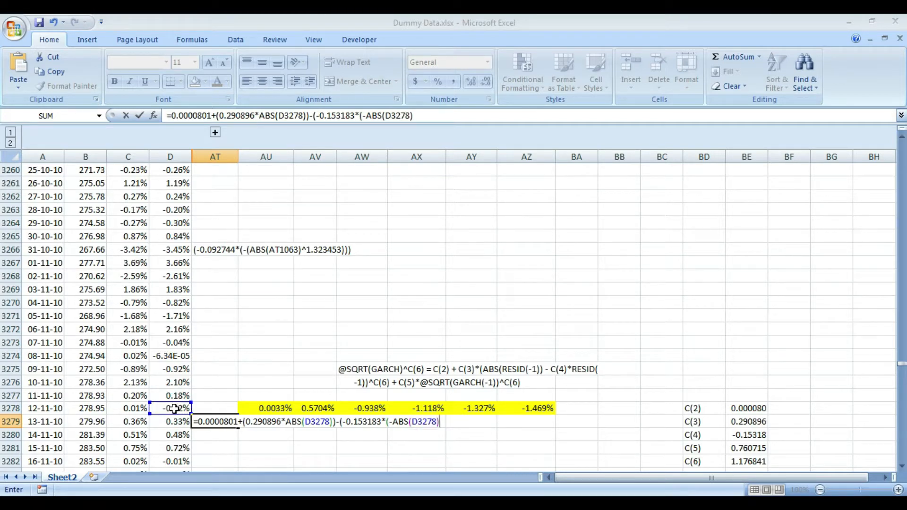
type("^")
type("1.")
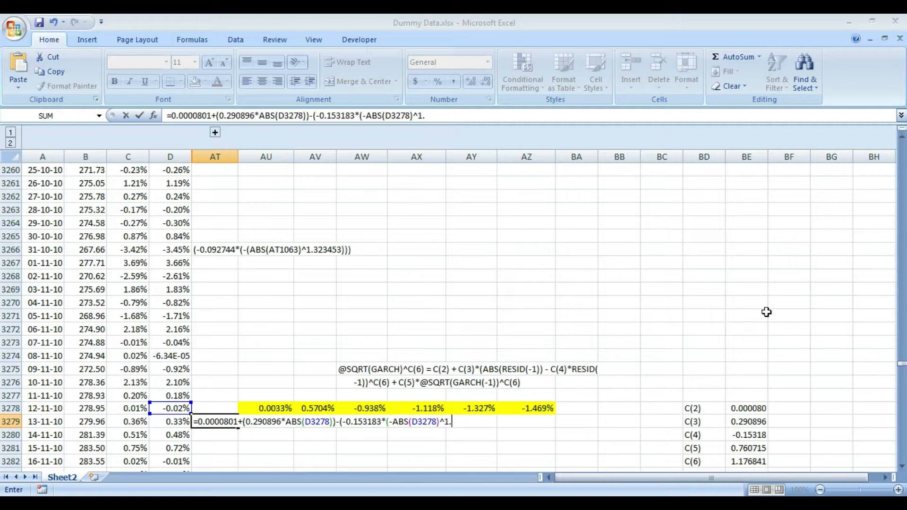
type("176841")
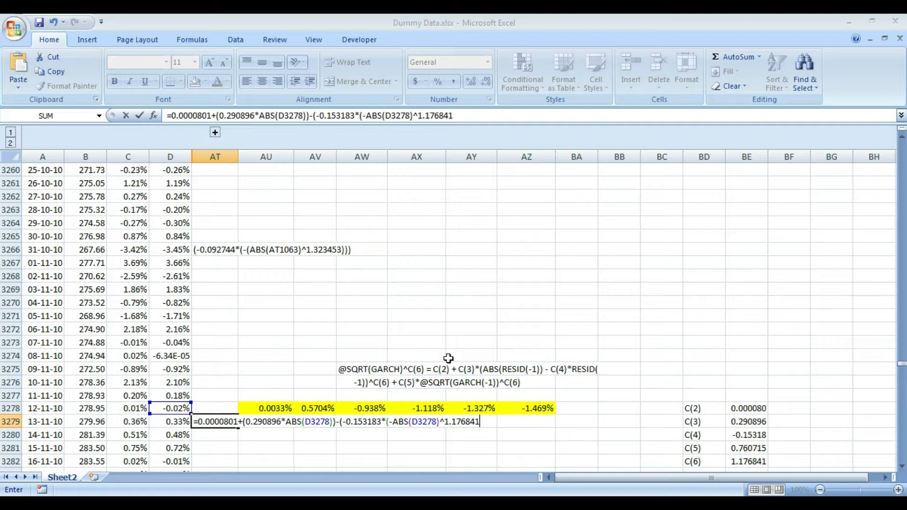
- Close the C(4) term and complete the AT3279 formula with +(0.760715*(AV3278^1.176841))
type(")))+(0.760715*(")
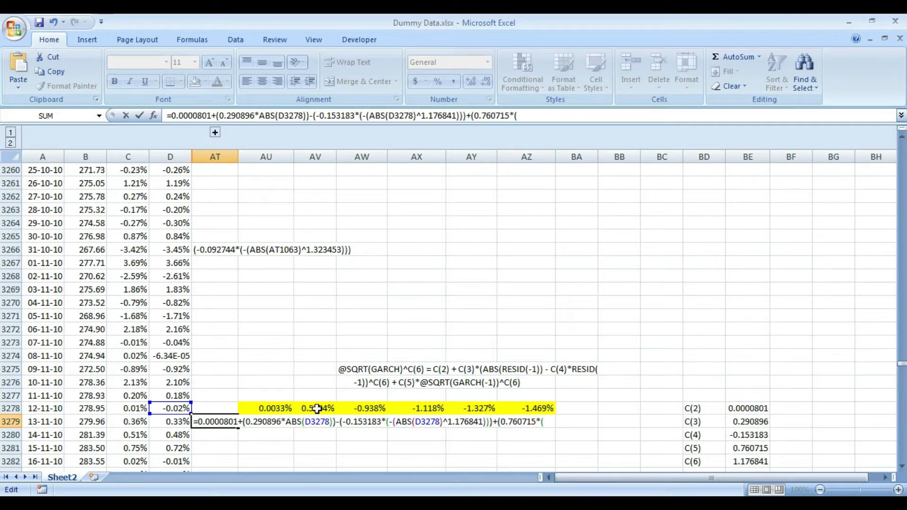
left_click(317, 409)
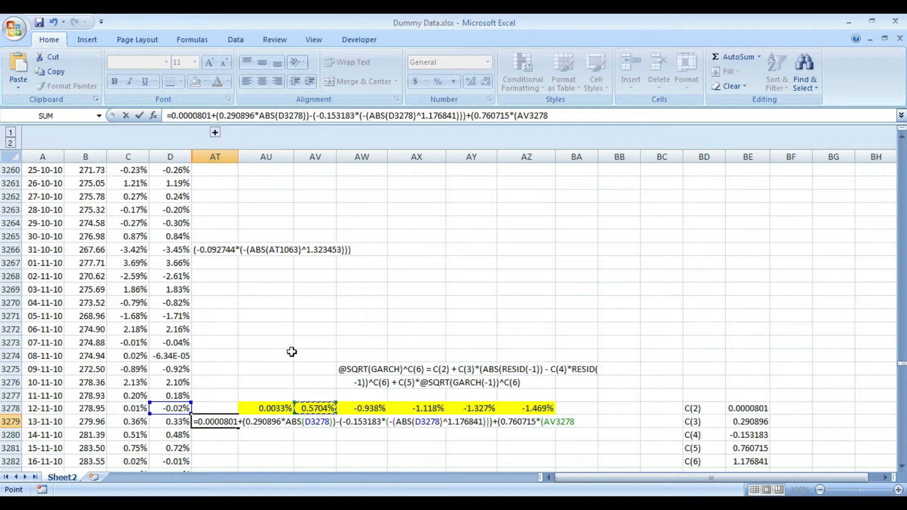
type("^1.176841")
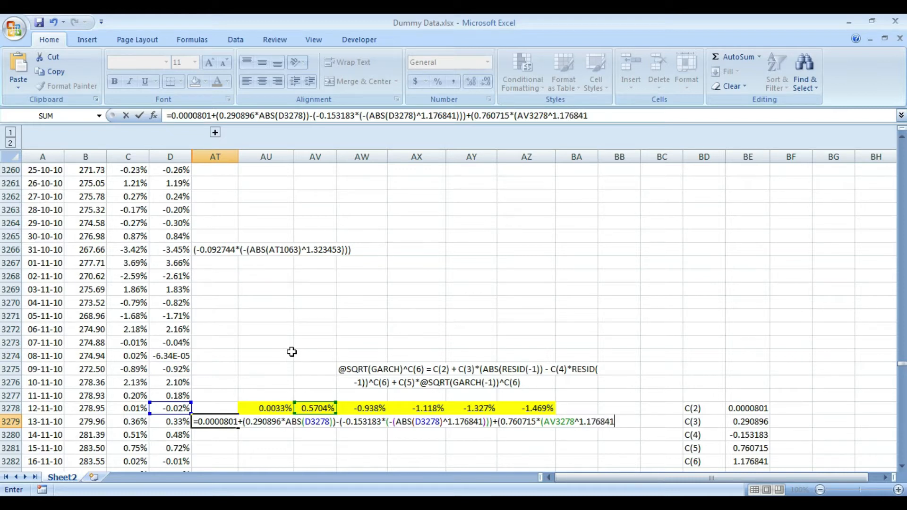
type("))")
key("Return")
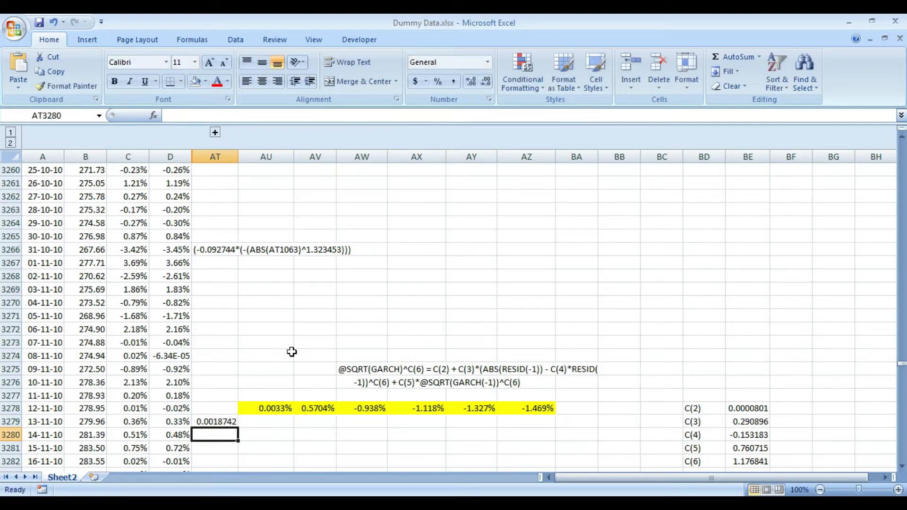
- Format cell AT3279 as a percentage with four decimal places
key("Up")
left_click(441, 85)
left_click(465, 84)
left_click(466, 84)
left_click(465, 84)
left_click(466, 85)
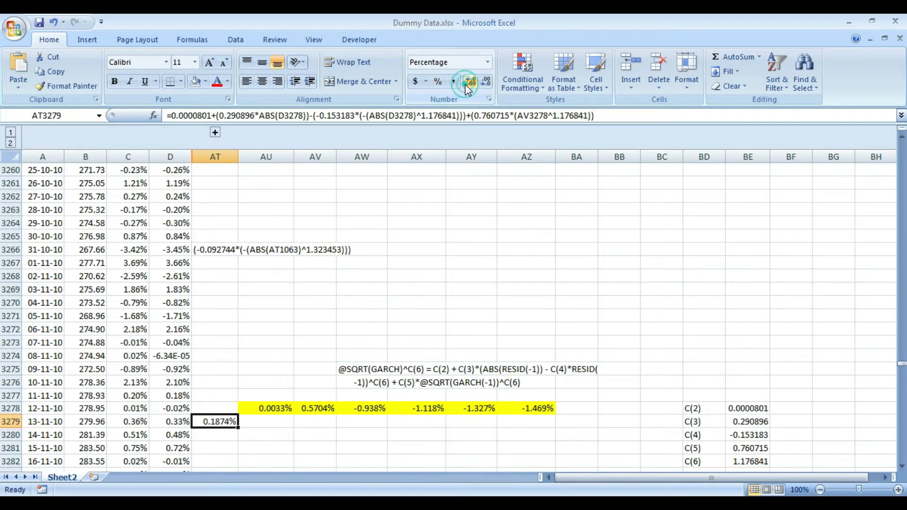
- Clear the leftover formula text (-0.092744*(-(ABS(AT1063)^1.323453))) from cell AT3266
key("ctrl+c")
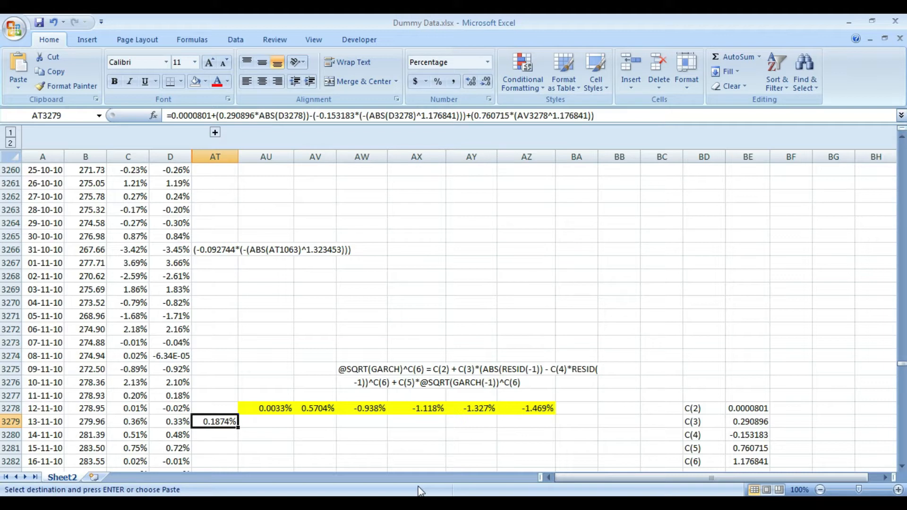
key("Up")
key("Up")
key("Up")
key("Up")
key("Up")
key("Up")
key("Up")
key("Up")
key("Up")
key("Up")
key("Up")
key("Up")
key("Up")
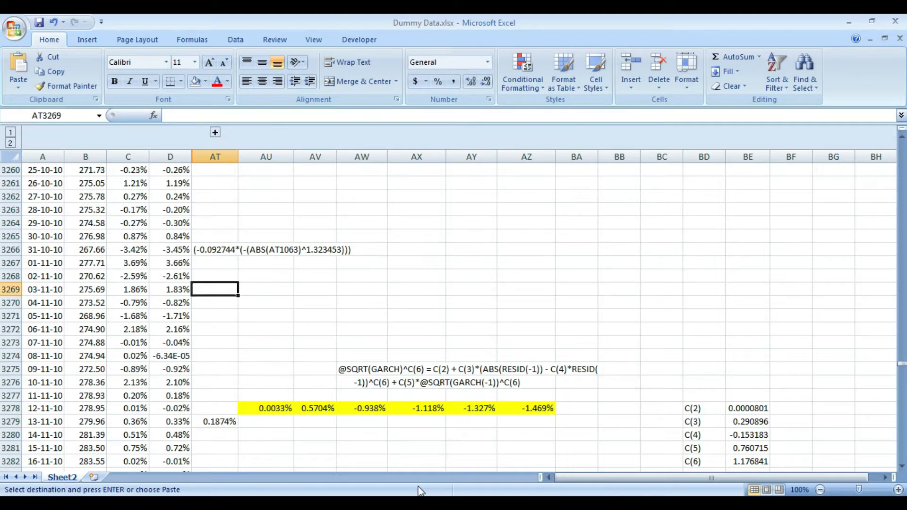
key("Delete")
- Go back through cell AT3279 to the σ header in cell AT2
key("Down")
key("Down")
key("Down")
key("Down")
key("Down")
key("Down")
key("Down")
key("Down")
key("Down")
key("Down")
key("Down")
key("Down")
key("Down")
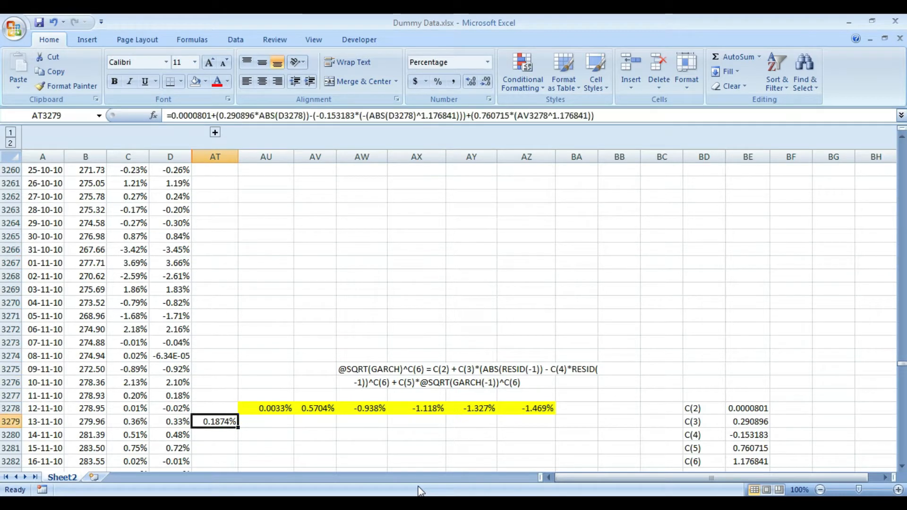
key("ctrl+Up")
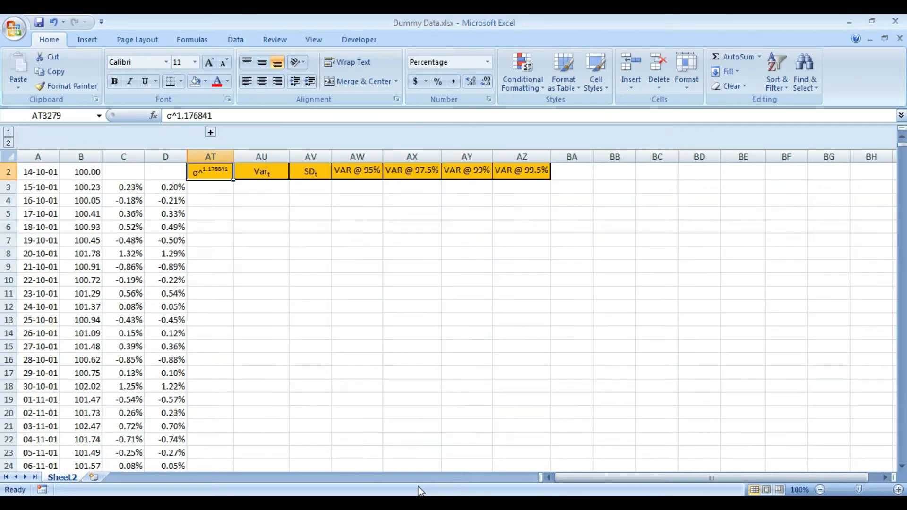
- Copy the σ^1.176841 header from AT2 into cell AT3277 above the PARCH results
key("ctrl+c")
key("ctrl+Down")
key("Up")
key("Up")
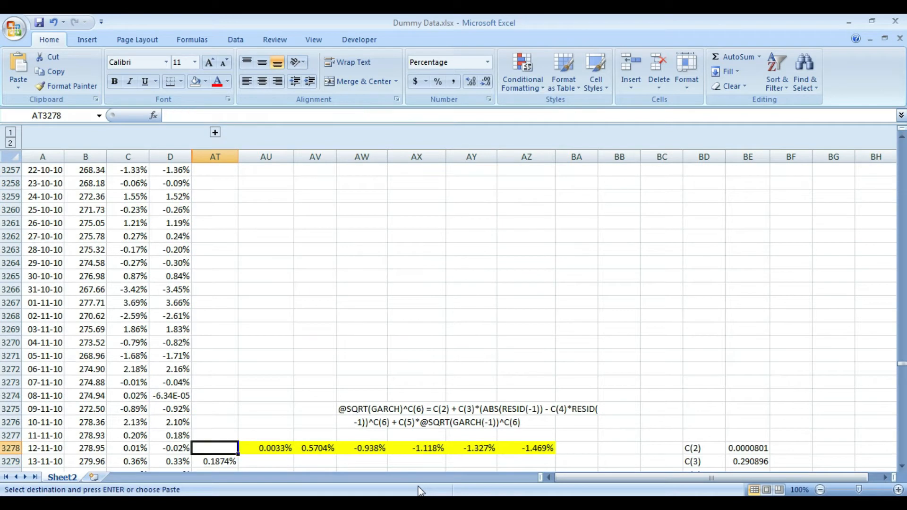
key("ctrl+v")
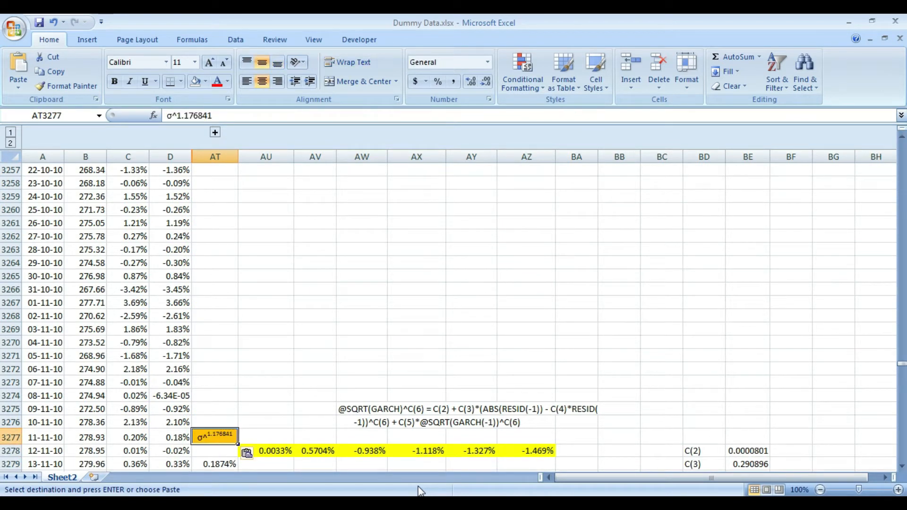
key("Down")
key("Down")
key("Down")
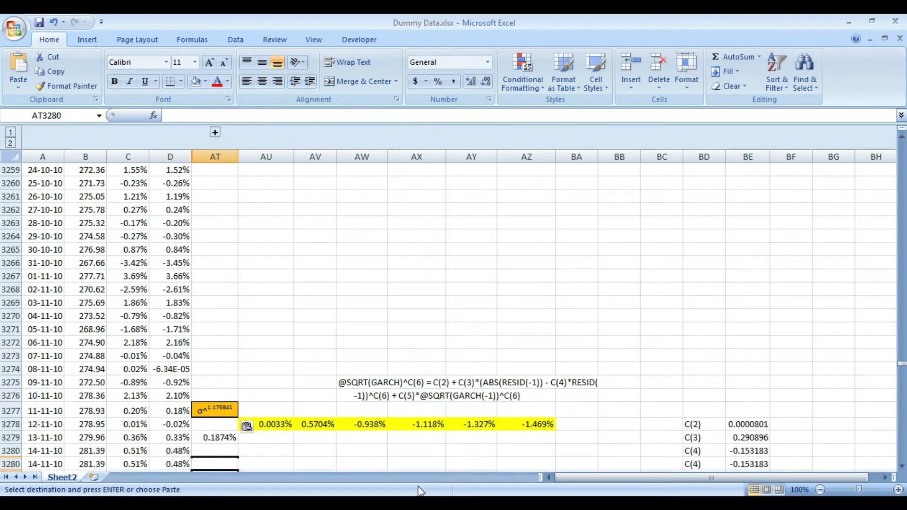
key("Up")
key("Up")
key("Up")
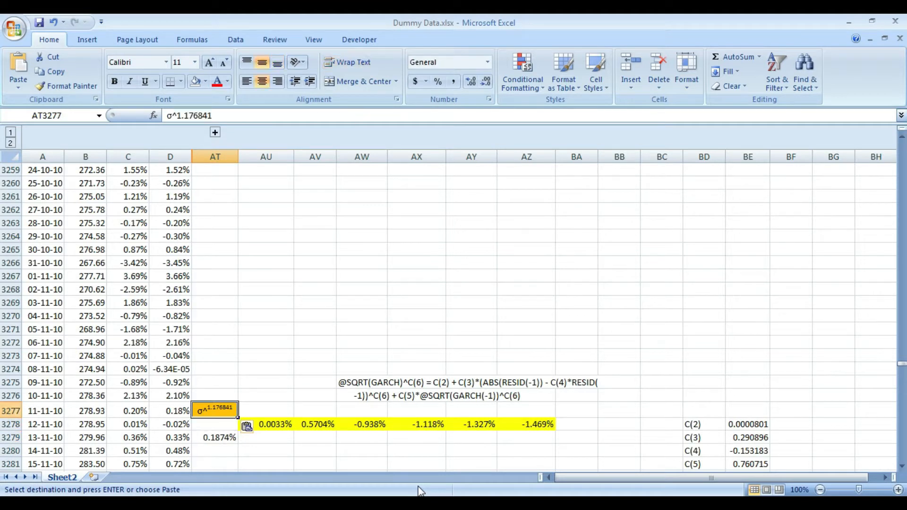
- Review the C(5) and C(6) coefficients in column BE, and the power-sigma formula in cell AT3279
left_click(750, 462)
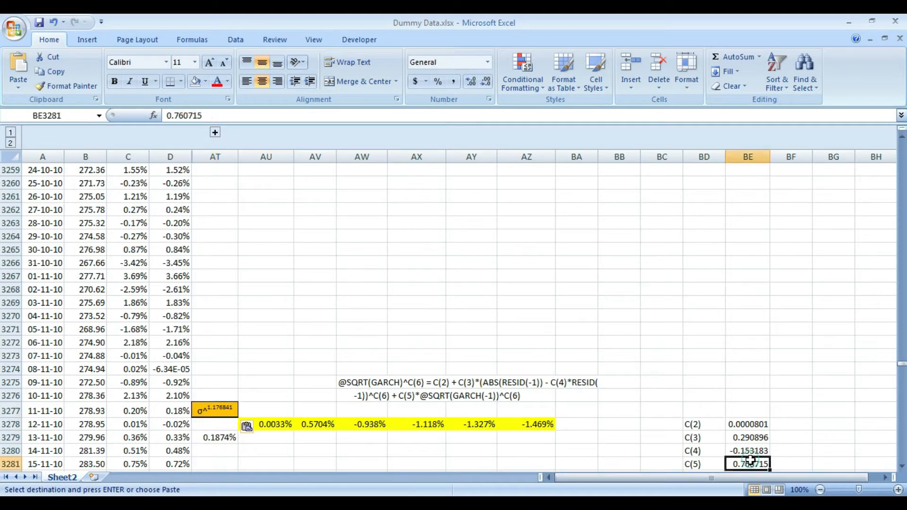
key("Down")
key("Down")
key("Down")
key("Down")
key("Up")
key("Up")
key("Up")
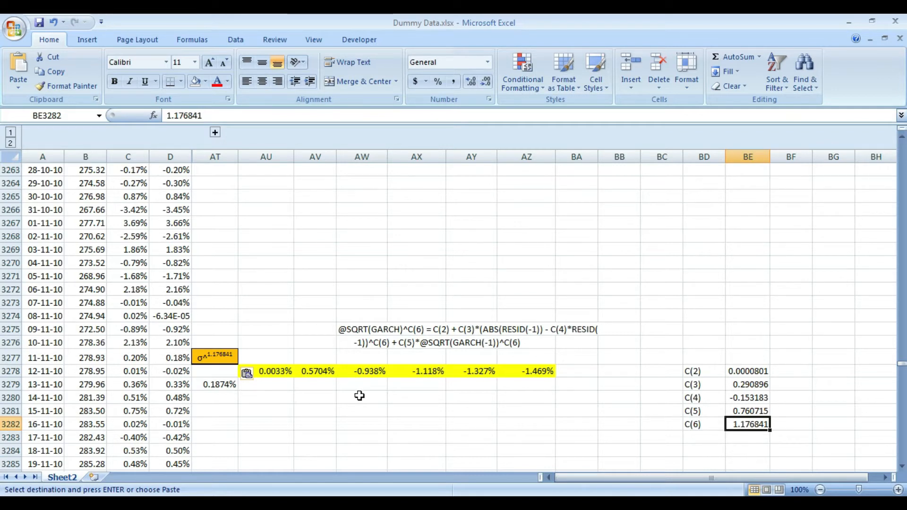
key("Down")
key("Down")
key("Left")
key("Left")
key("Left")
key("Left")
key("Left")
key("Left")
key("Left")
key("Left")
key("Left")
key("Left")
key("Left")
key("Up")
key("Up")
key("Up")
key("Up")
key("Up")
key("Right")
key("Left")
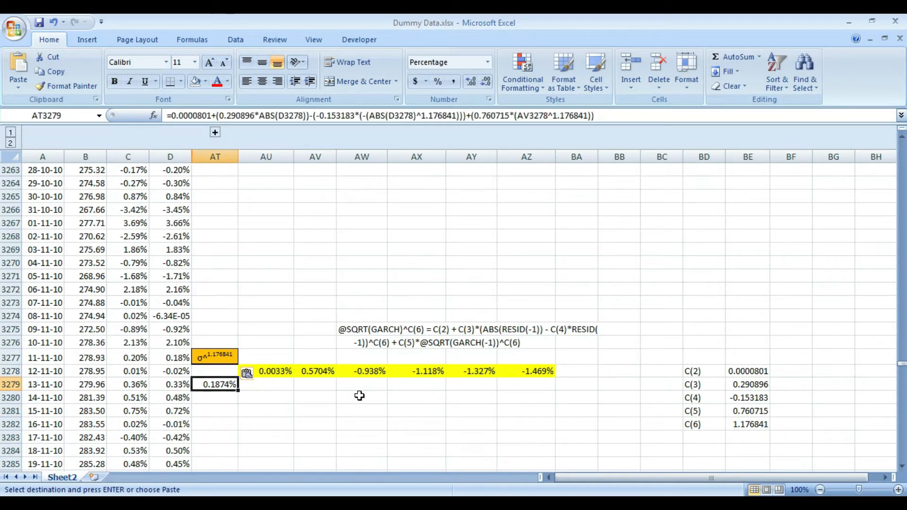
- Copy the σ^1.176841 header from AT3277 into cell AU3277
key("Right")
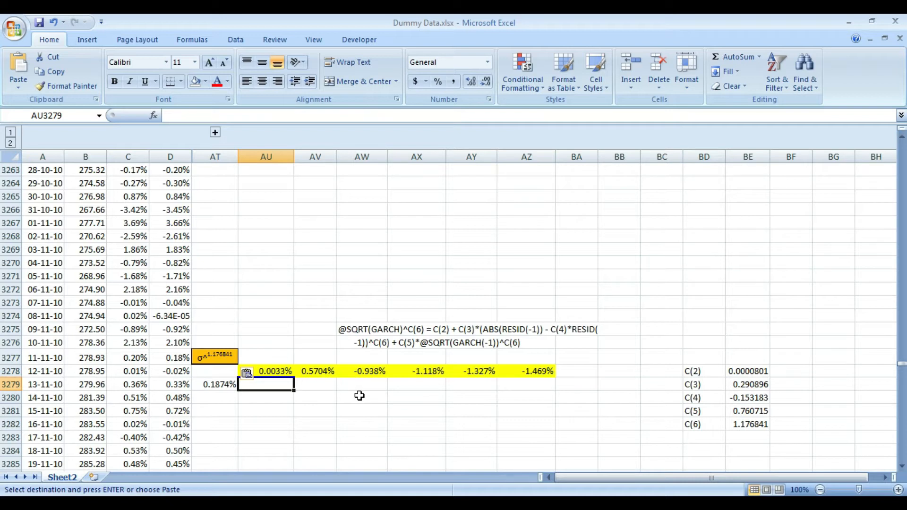
key("Up")
key("Up")
key("Left")
key("ctrl+c")
key("Right")
key("ctrl+v")
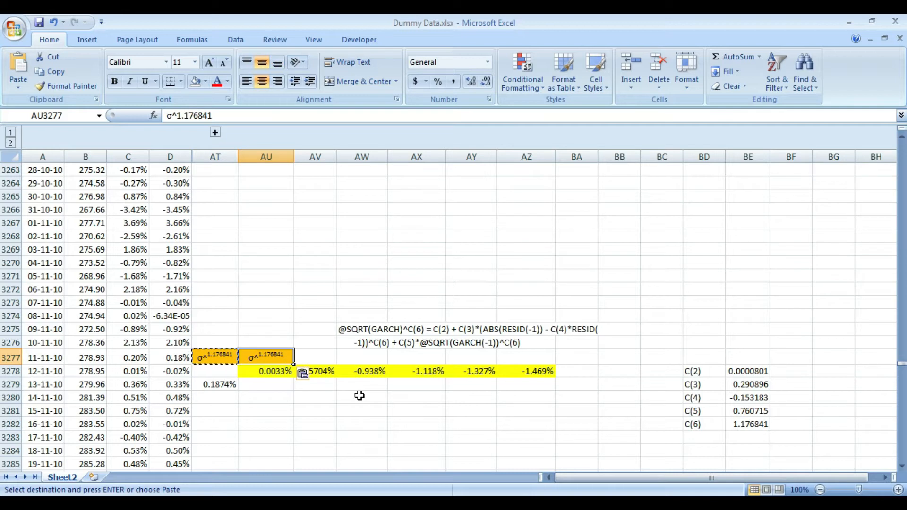
- Change the exponent of the header in AU3277 to 2 so that it reads σ^2
key("F2")
key("shift+Home")
key("shift+Right")
key("shift+Right")
type("2")
key("Return")
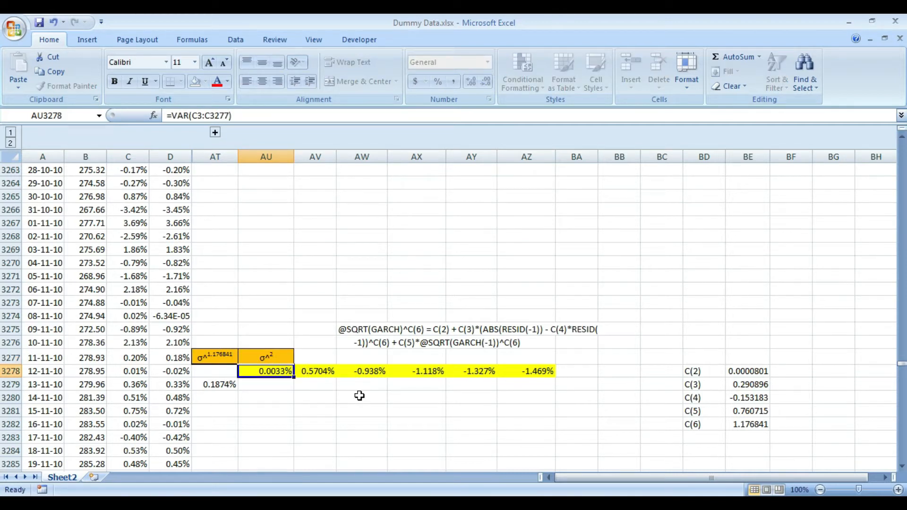
- Enter the variance formula =(AT3279)^(2/1.176841) in cell AU3279
key("Down")
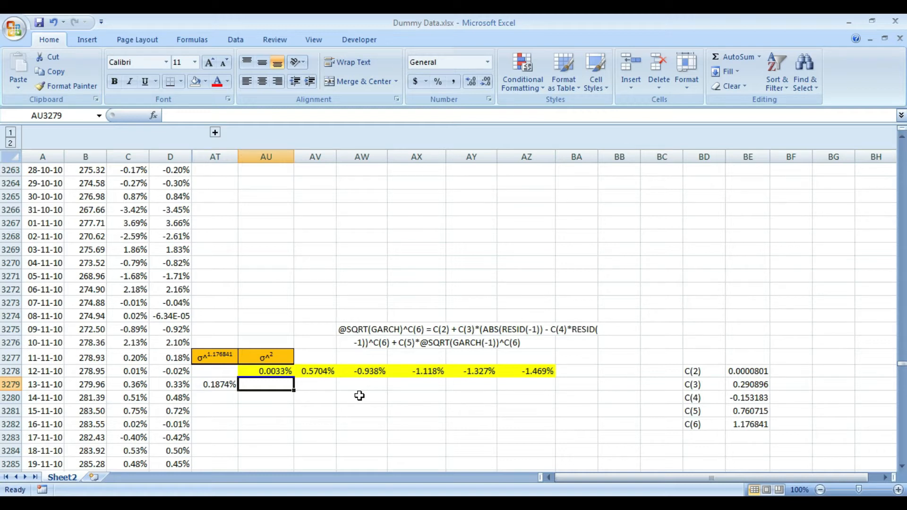
type("=")
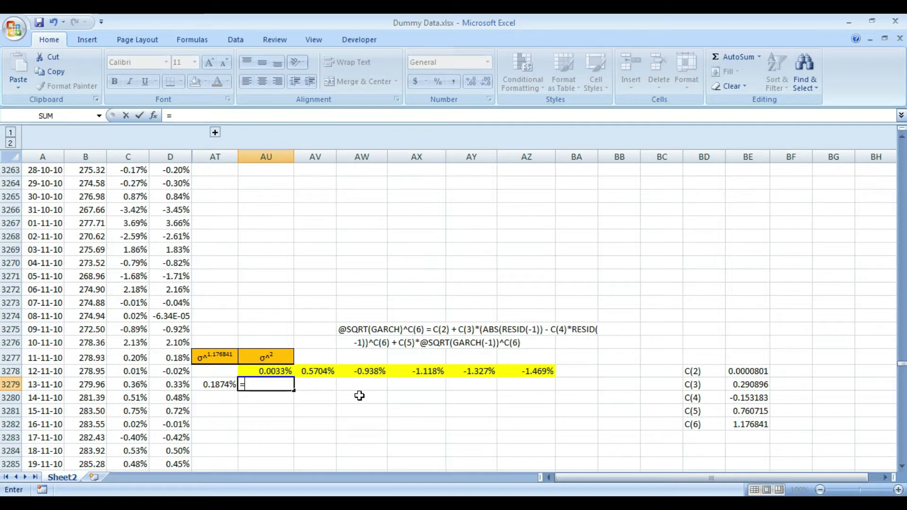
type("(")
key("Left")
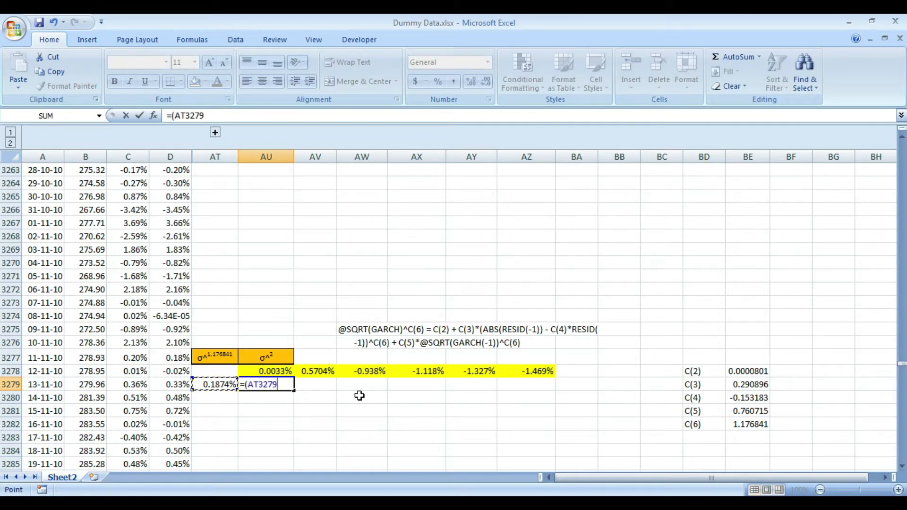
type(")^(")
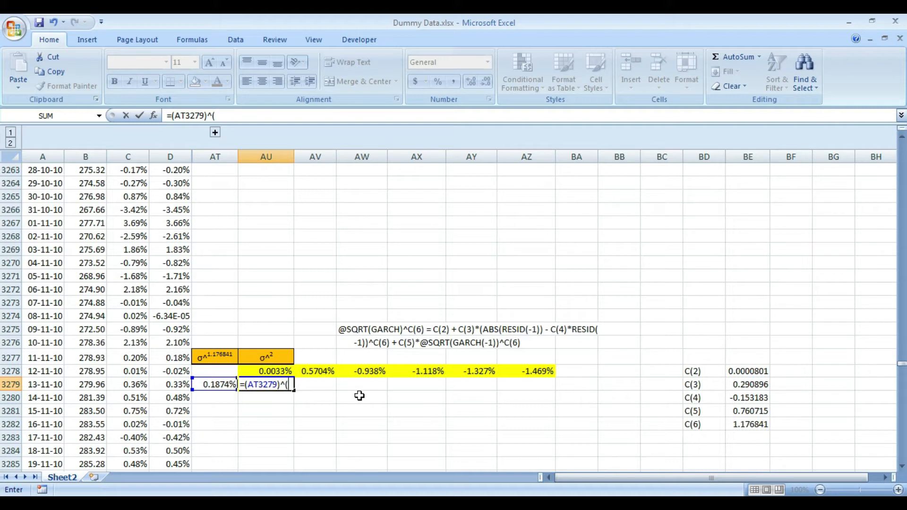
type("2/1.176841")
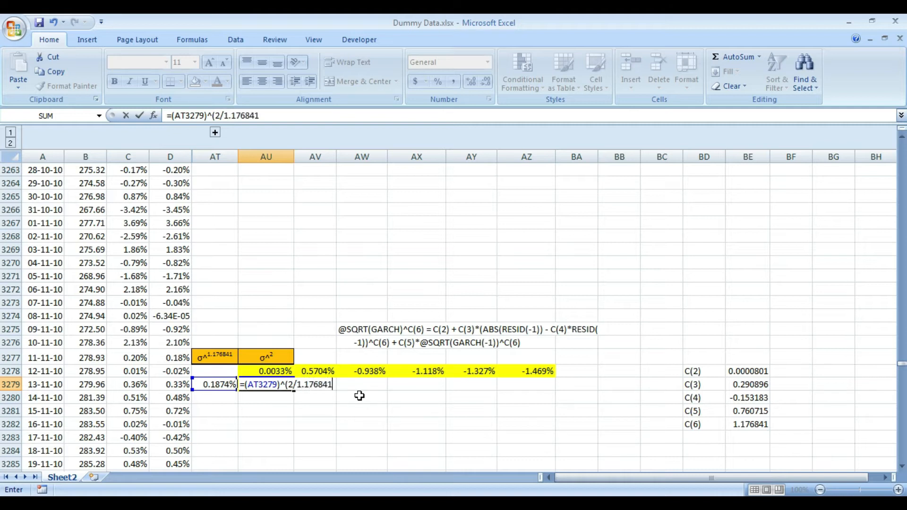
type(")")
key("Return")
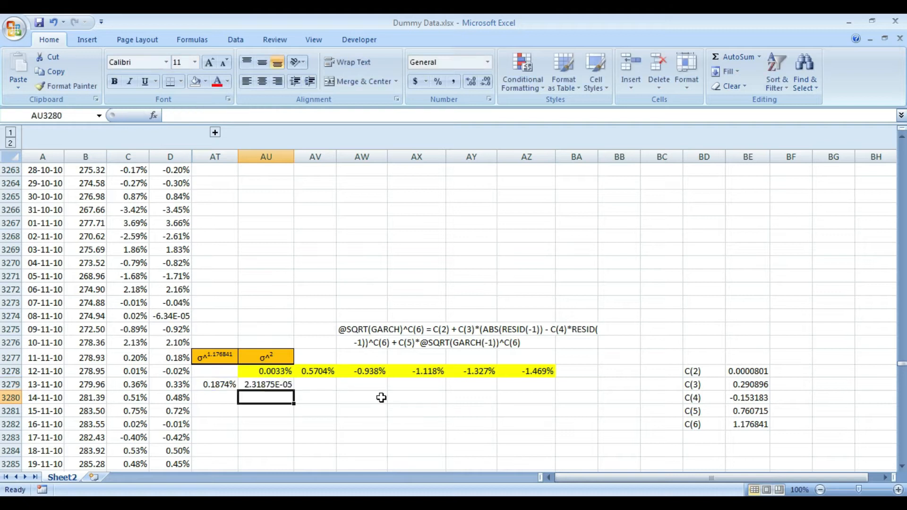
- Format cell AU3279 as a percentage with four decimal places
key("Up")
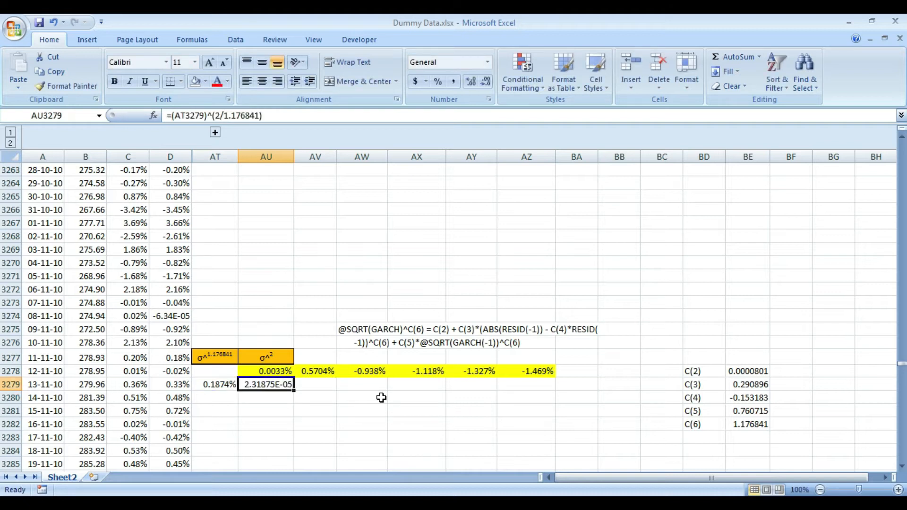
left_click(439, 82)
left_click(467, 82)
left_click(467, 81)
left_click(467, 82)
left_click(467, 82)
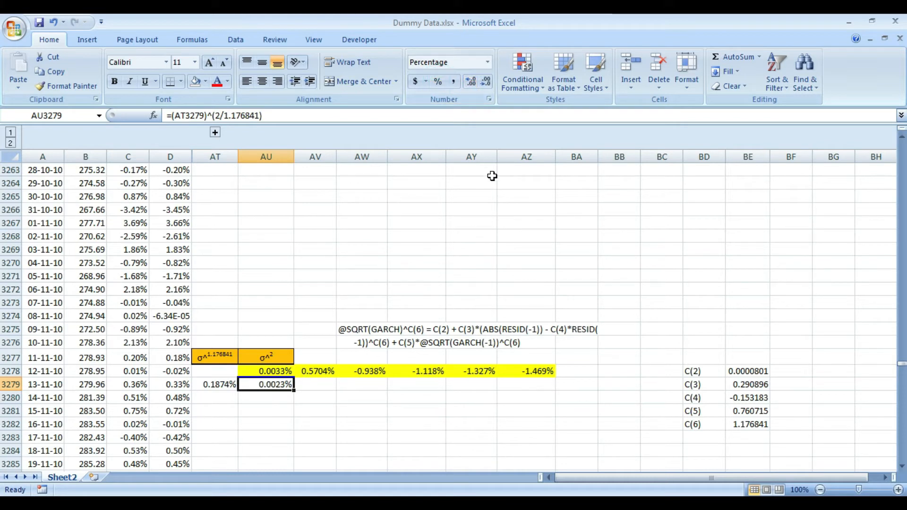
- Examine the standard deviation and VaR formulas in row 3278, from AV3278 across to AZ3278
key("Left")
key("Right")
key("Right")
key("Up")
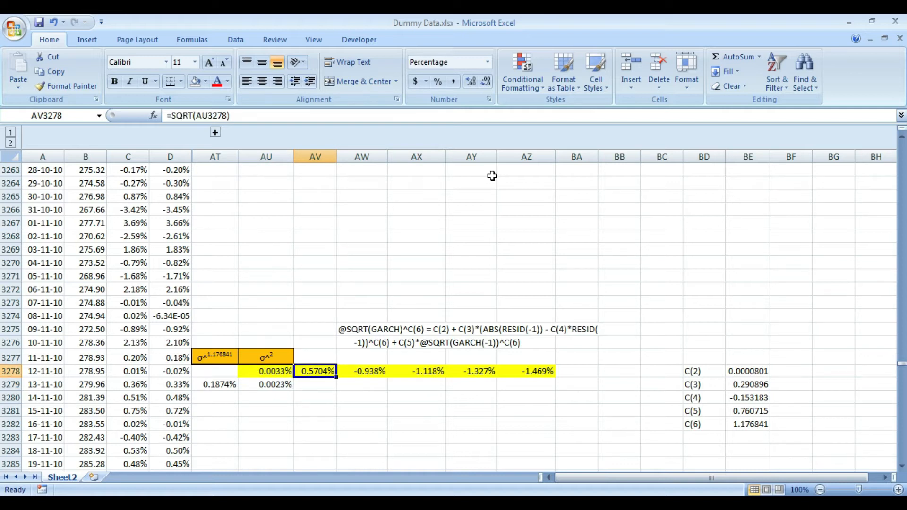
key("Right")
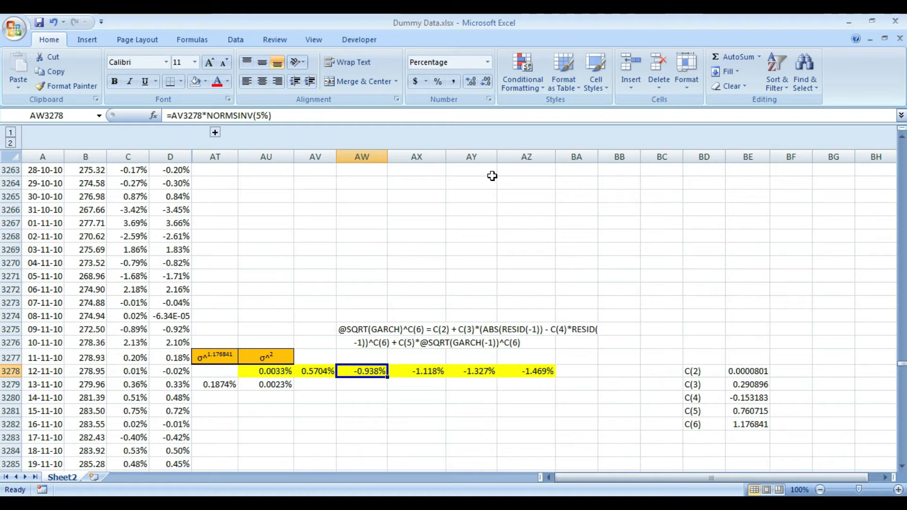
key("Right")
key("Right")
key("Left")
key("Left")
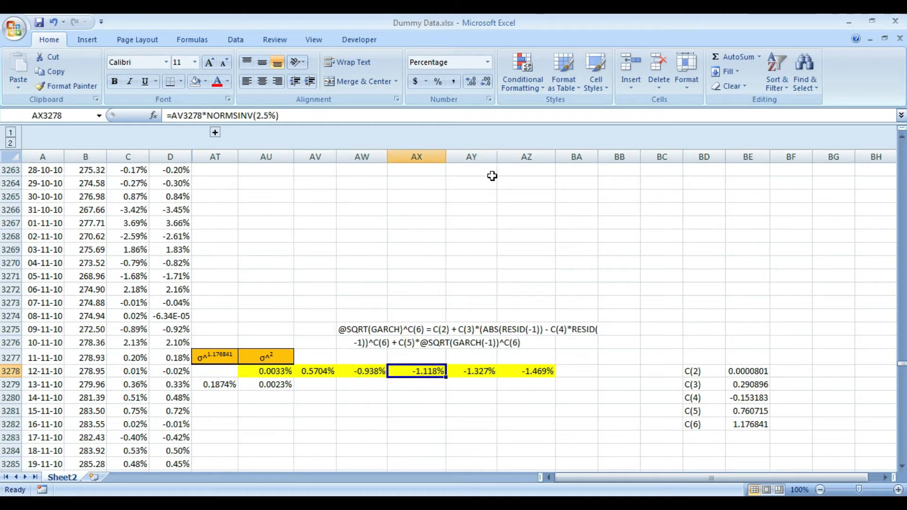
key("Left")
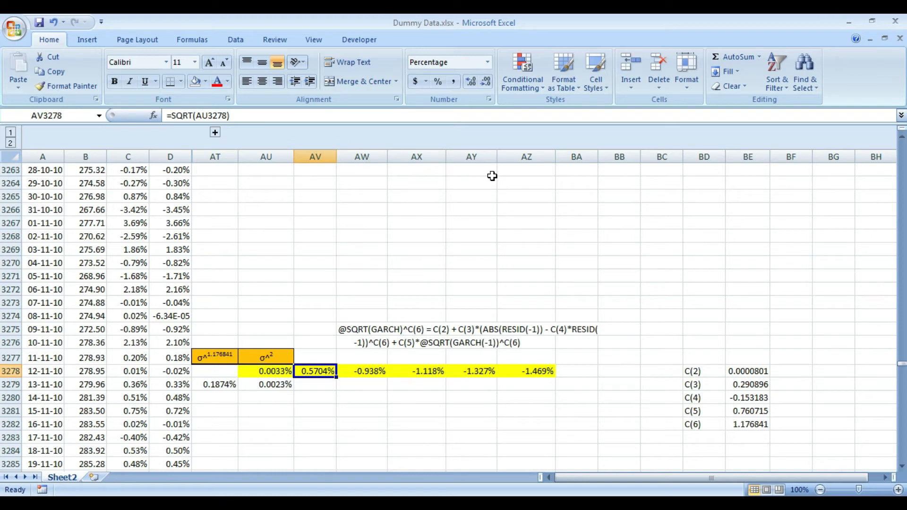
key("Right")
key("Right")
key("Right")
key("Right")
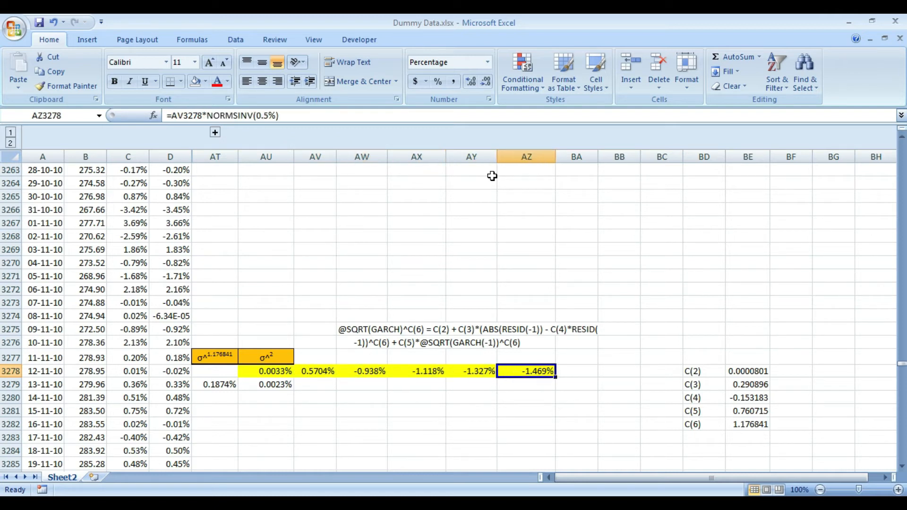
- Copy the standard deviation and VaR formulas from AV3278:AZ3278 into row 3279, starting at AV3279
key("Left")
key("Left")
key("Left")
key("Left")
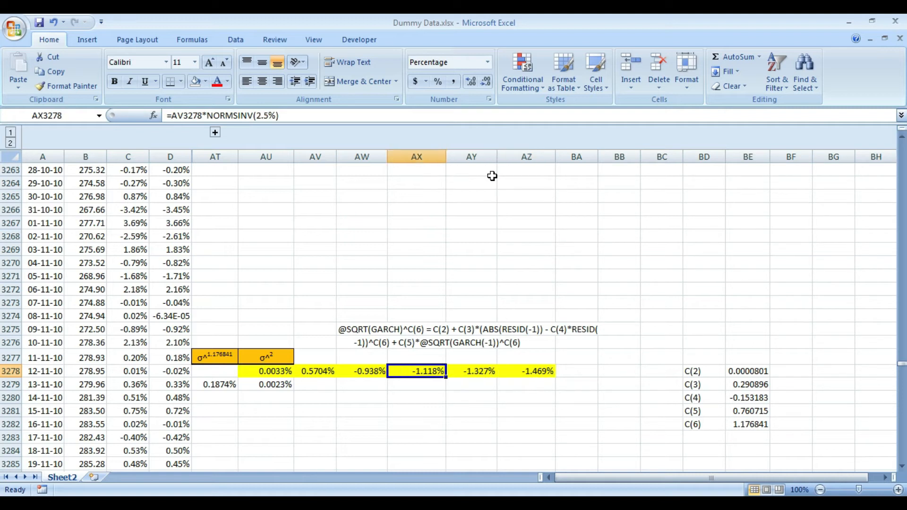
key("shift+Right")
key("shift+Right")
key("shift+Right")
key("shift+Right")
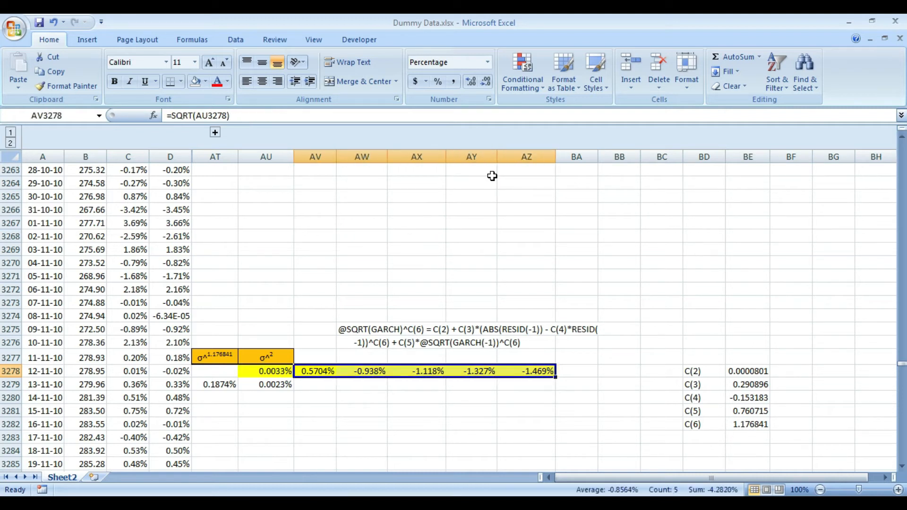
key("ctrl+c")
key("Down")
key("ctrl+v")
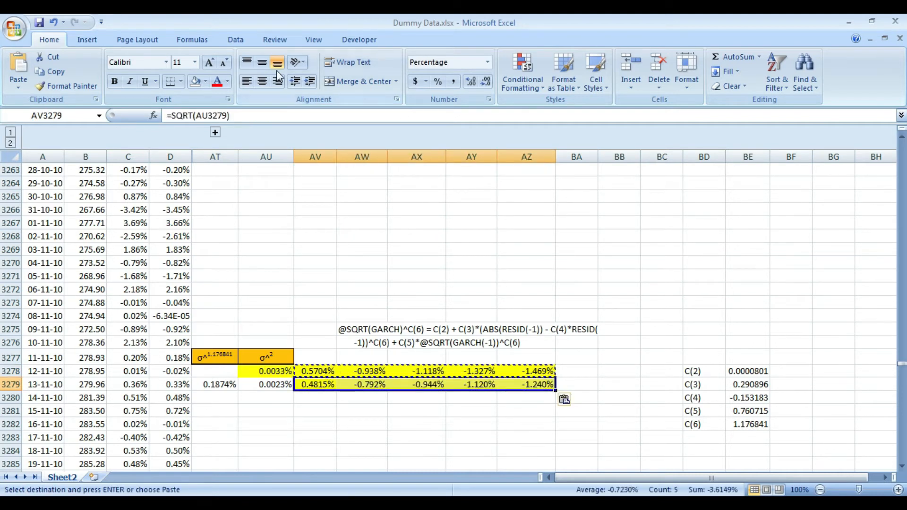
- Copy the complete row of formulas in AT3279:AZ3279
key("Left")
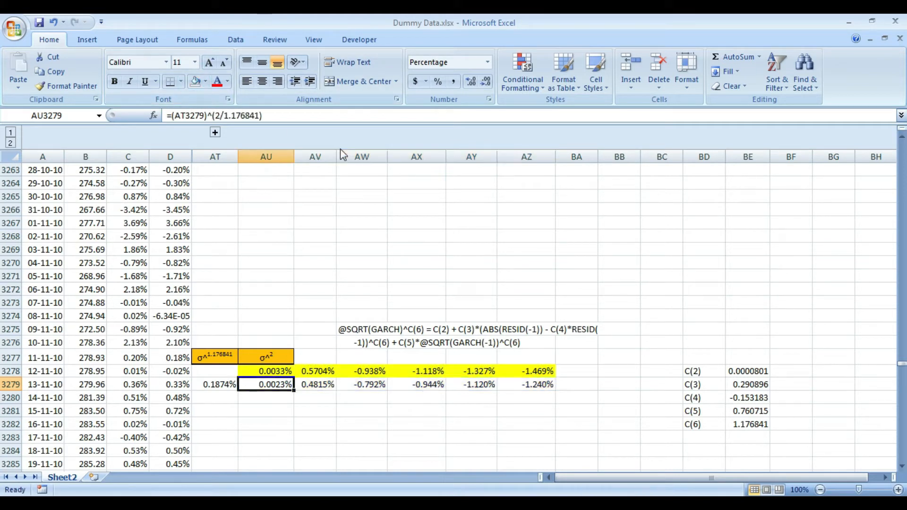
key("Left")
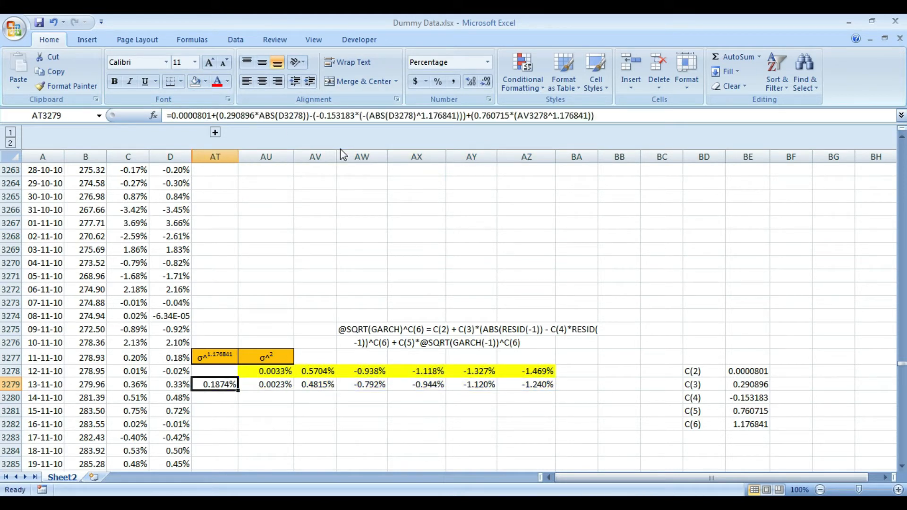
key("shift+Right")
key("shift+Right")
key("shift+Right")
key("shift+Right")
key("shift+Right")
key("shift+Right")
key("ctrl+c")
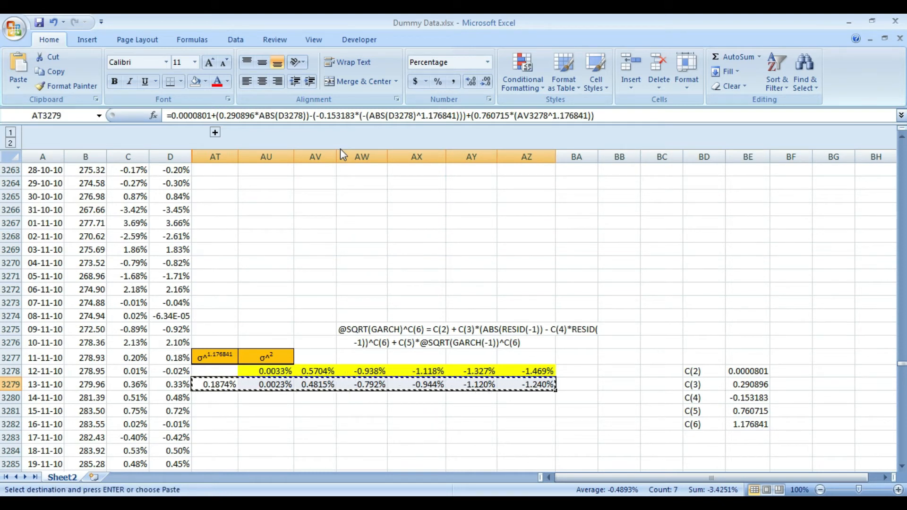
- Paste the copied formulas into every row below, down to the last date in row 4684, across columns AT to AZ
key("Left")
key("Down")
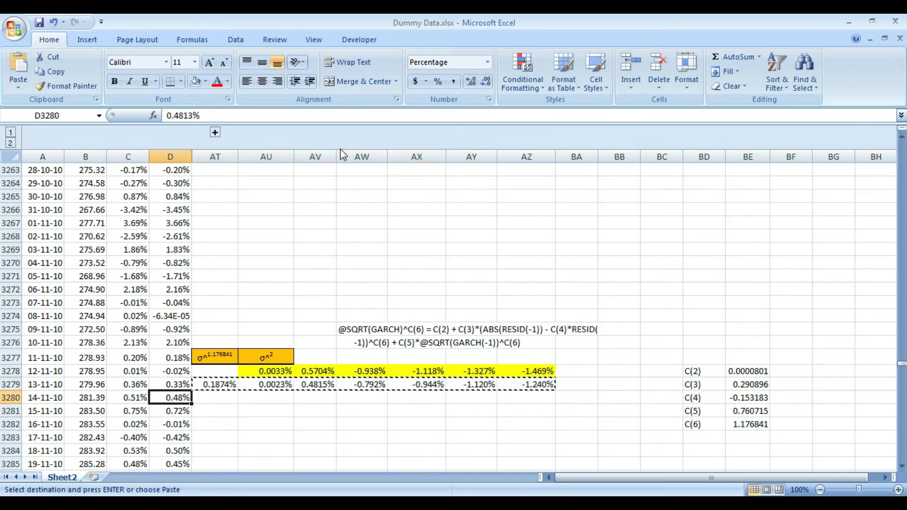
key("ctrl+Down")
key("Right")
key("shift+Right")
key("shift+Right")
key("shift+Right")
key("shift+Right")
key("shift+Right")
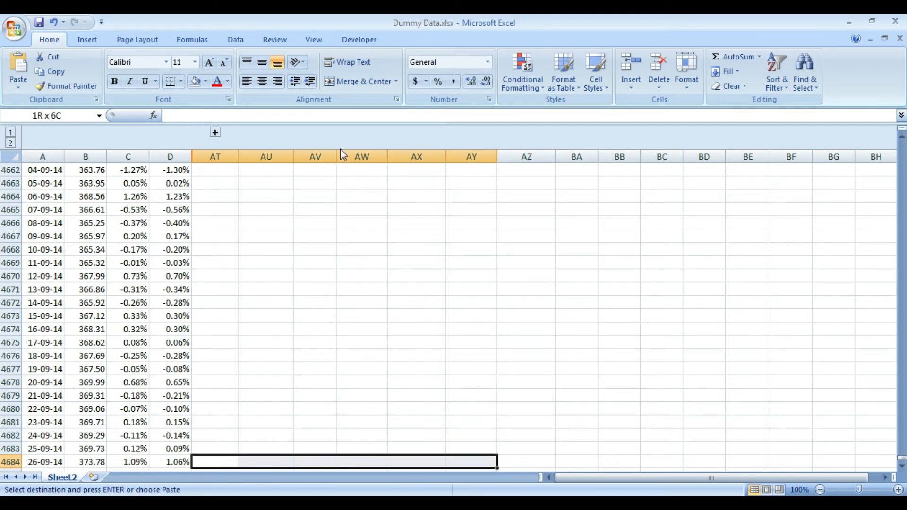
key("shift+Right")
key("ctrl+shift+Up")
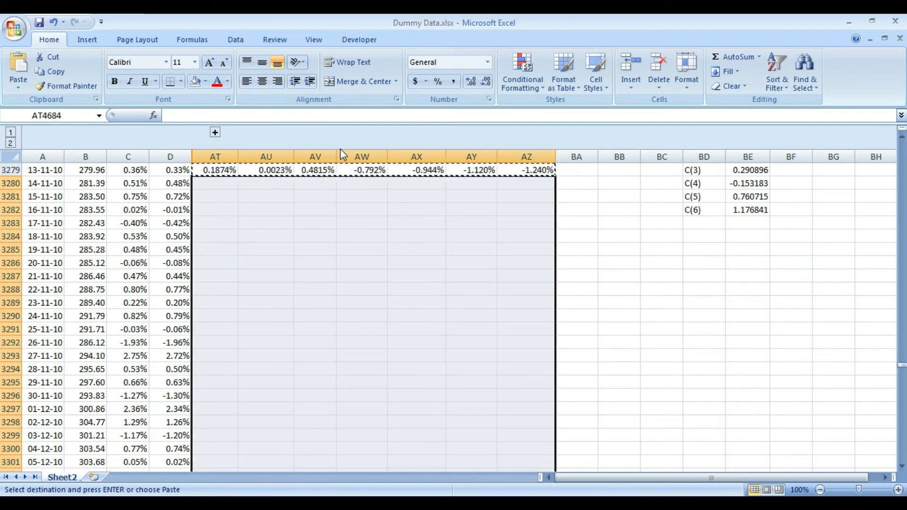
key("ctrl+v")
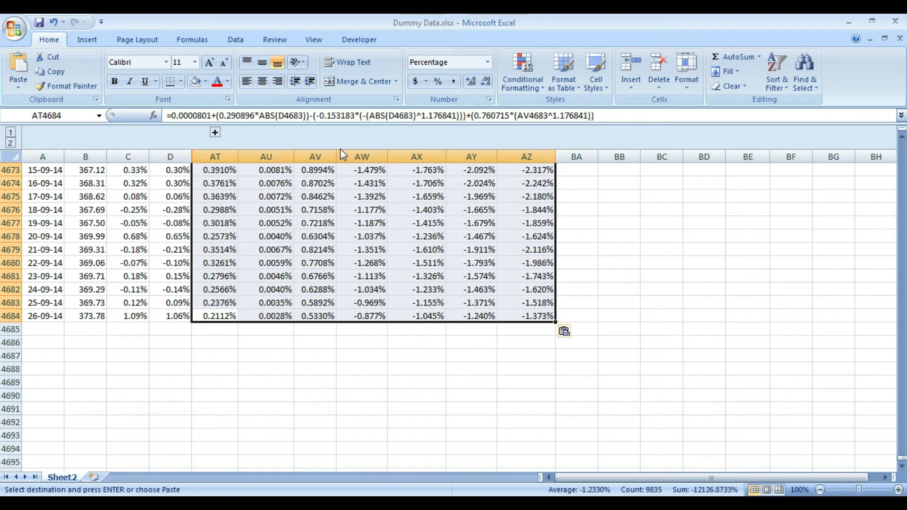
- Return to the start of the filled table, clear the copy selection and go to cell AV3274
key("ctrl+Up")
key("Up")
key("Up")
key("Up")
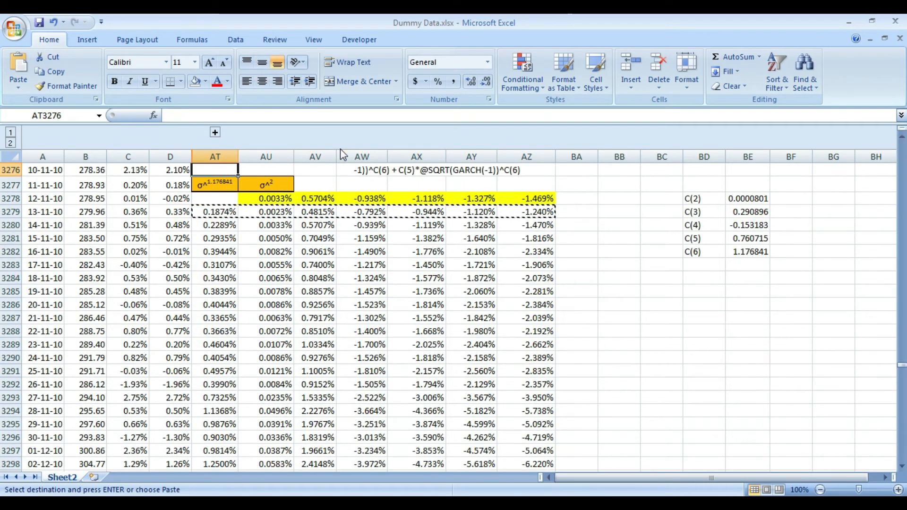
key("Up")
key("Up")
key("Escape")
key("Right")
key("Right")
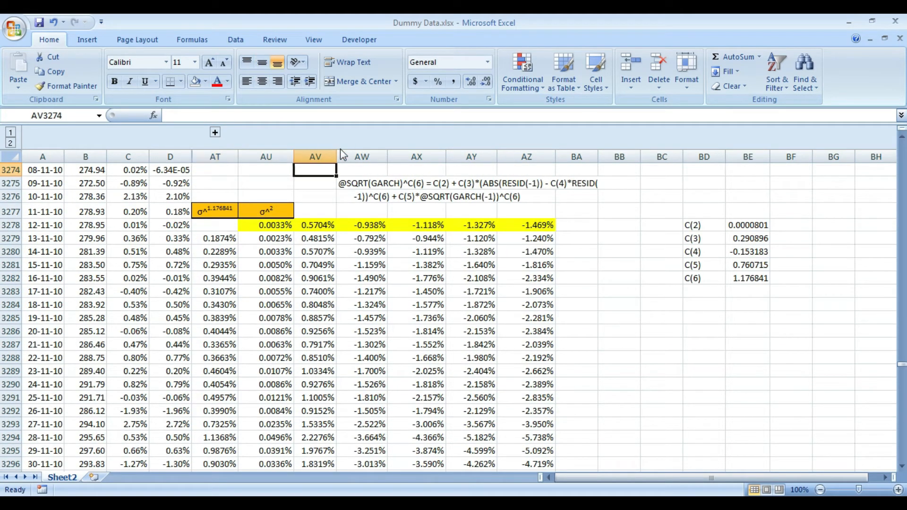
- Overwrite the temporary sigma labels in AT3277:AU3277 with a copy of blank cell AV3277, removing their text and formatting
key("Up")
key("Up")
key("Up")
key("Down")
key("Down")
key("Down")
key("Down")
key("Down")
key("Down")
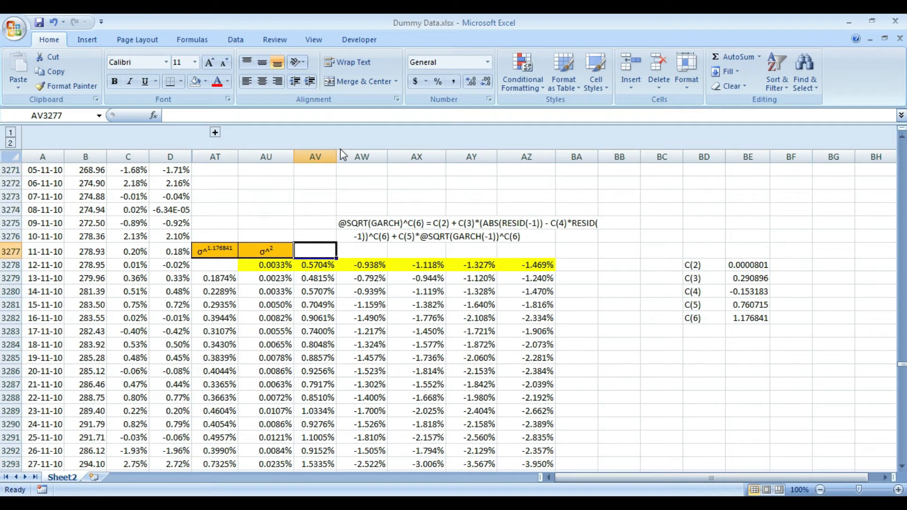
key("ctrl+c")
key("Left")
key("shift+Left")
key("ctrl+v")
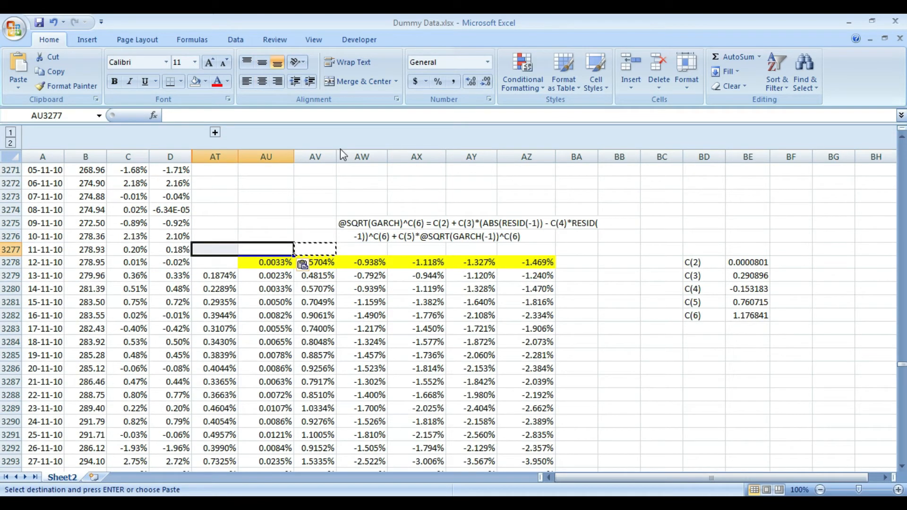
key("Escape")
- Erase the two-line PARCH equation note in AW3275:AW3276 by pasting the blank cell AW3277 over it
key("Right")
key("Right")
key("ctrl+c")
key("Up")
key("Up")
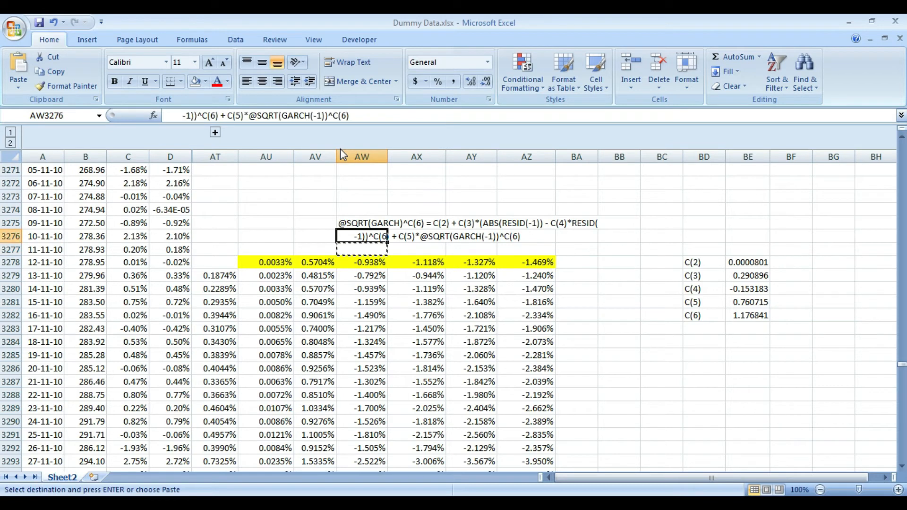
key("ctrl+v")
key("Down")
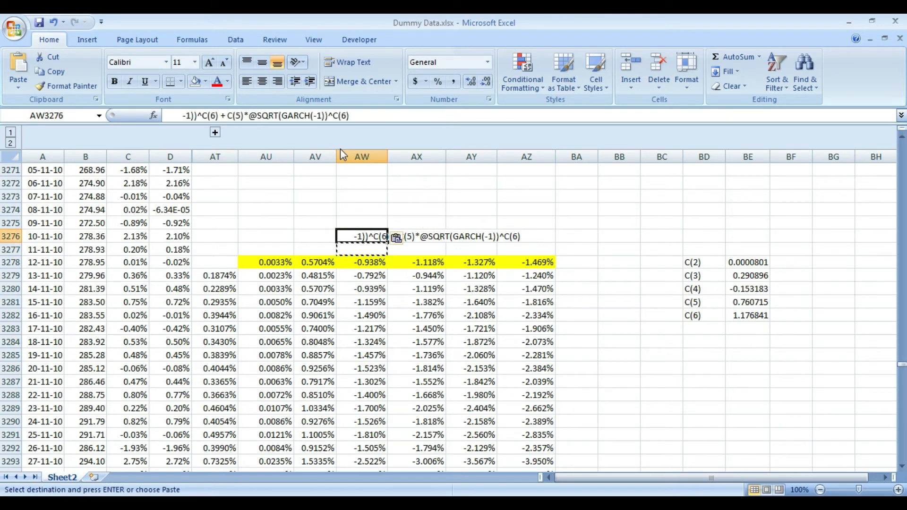
key("ctrl+v")
- Clear the C(2) to C(6) coefficient list by pasting the copied blank cell over BD3277:BE3283, then end the copy selection
key("Right")
key("Right")
key("Right")
key("Right")
key("Right")
key("Right")
key("Right")
key("Down")
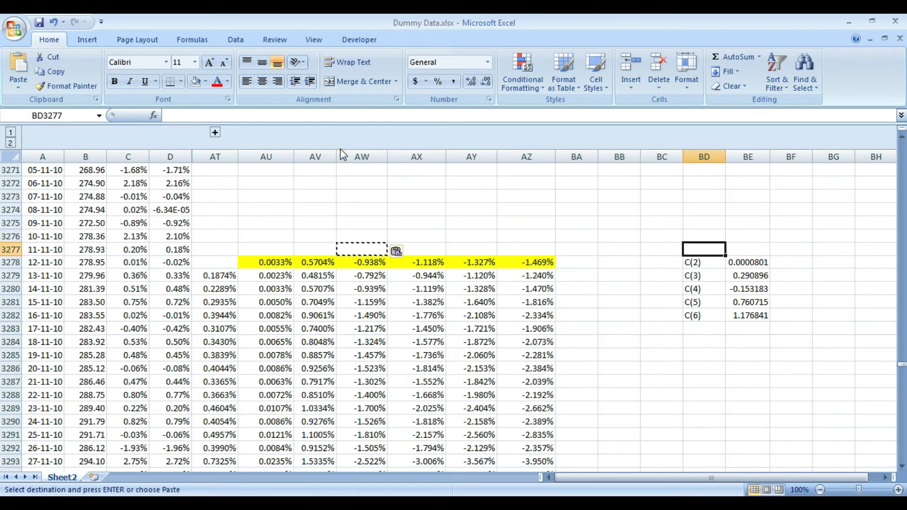
key("shift+Down")
key("shift+Down")
key("shift+Down")
key("shift+Down")
key("shift+Down")
key("shift+Down")
key("shift+Right")
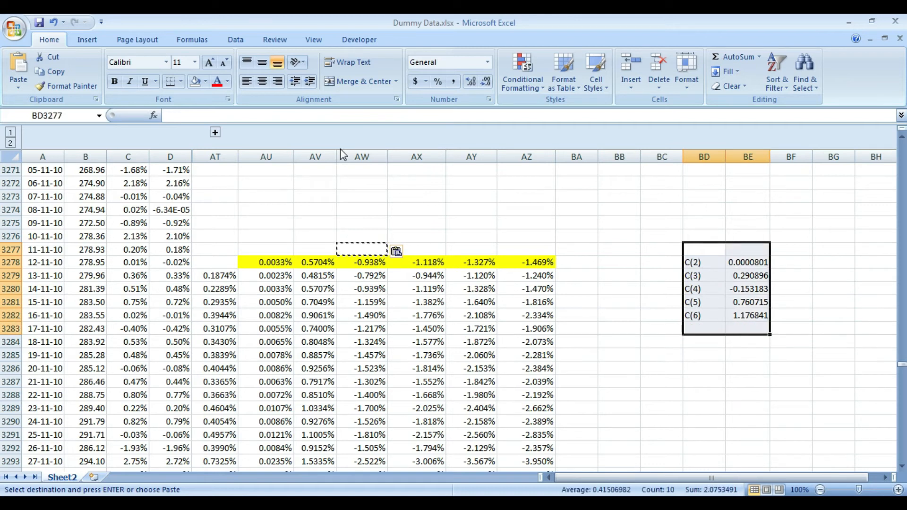
key("ctrl+v")
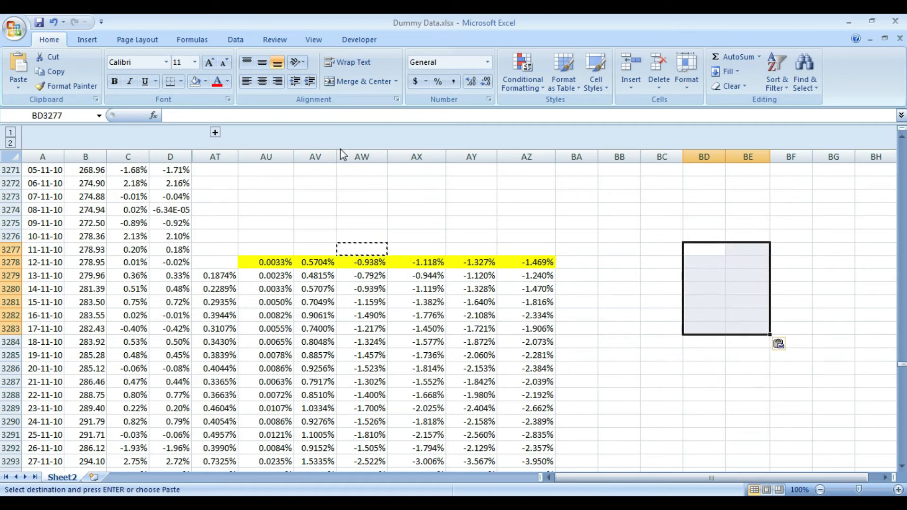
key("Left")
key("Left")
key("Left")
key("Left")
key("Left")
key("Left")
key("Left")
key("Escape")
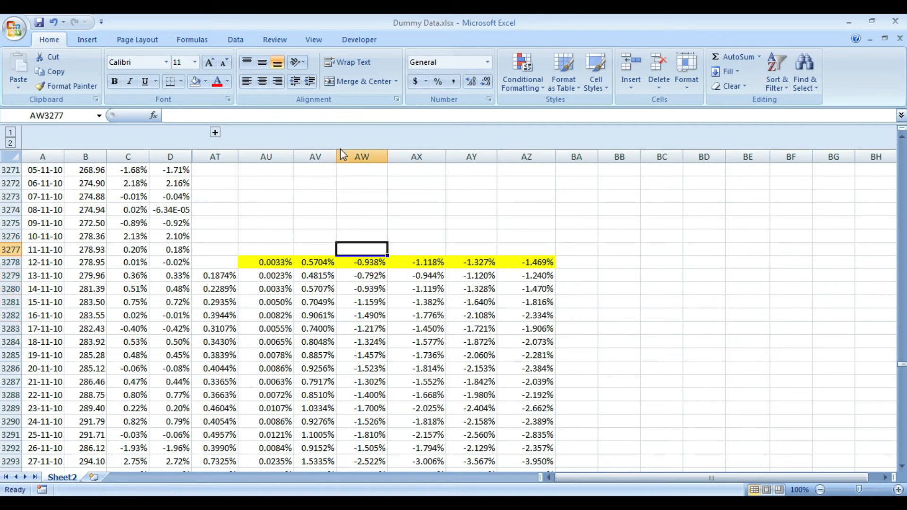
- Go to the AR-Parch normal title in AT1 above the table's column headers
key("Left")
key("Left")
key("Left")
key("Left")
key("Right")
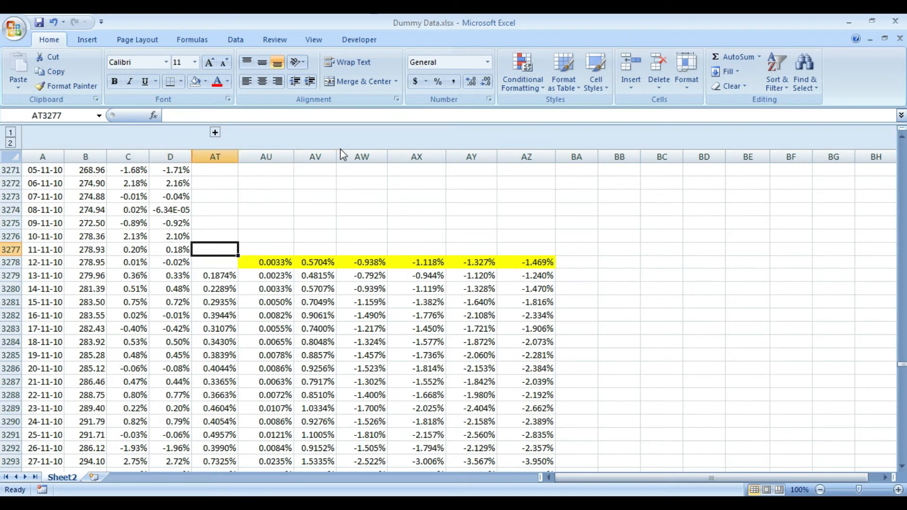
key("ctrl+Up")
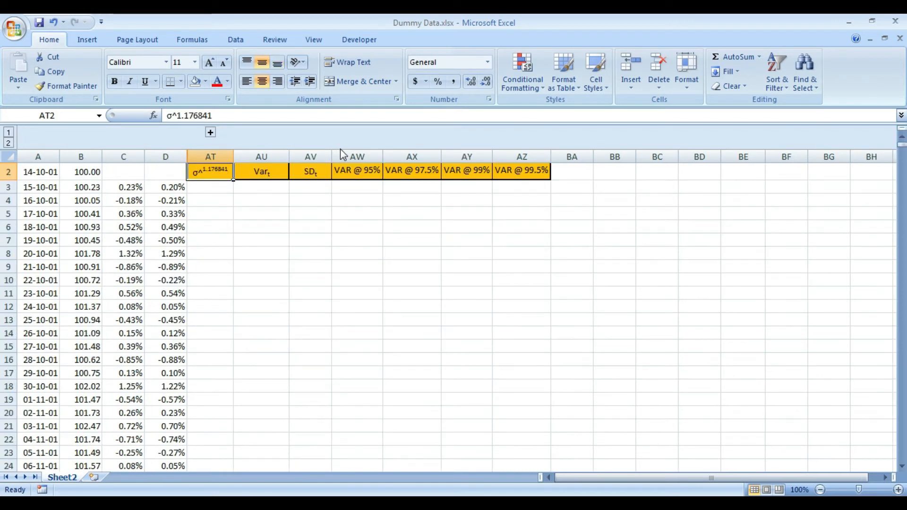
key("Up")
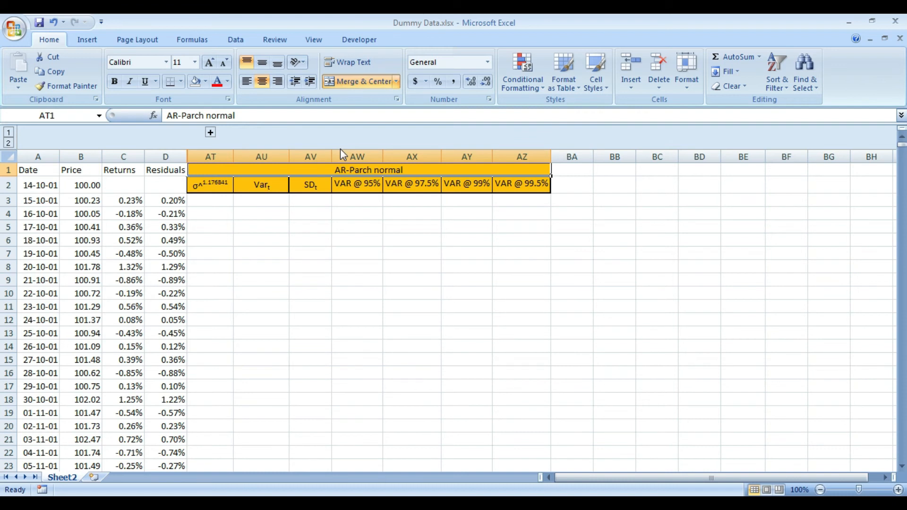